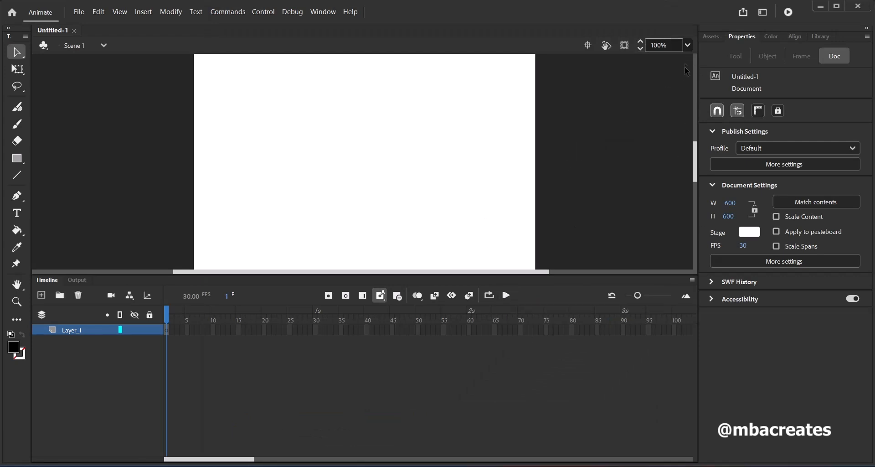
Fit the stage in the window and view the list of available workspaces
{"action": "left_click", "coordinate": [688, 45]}
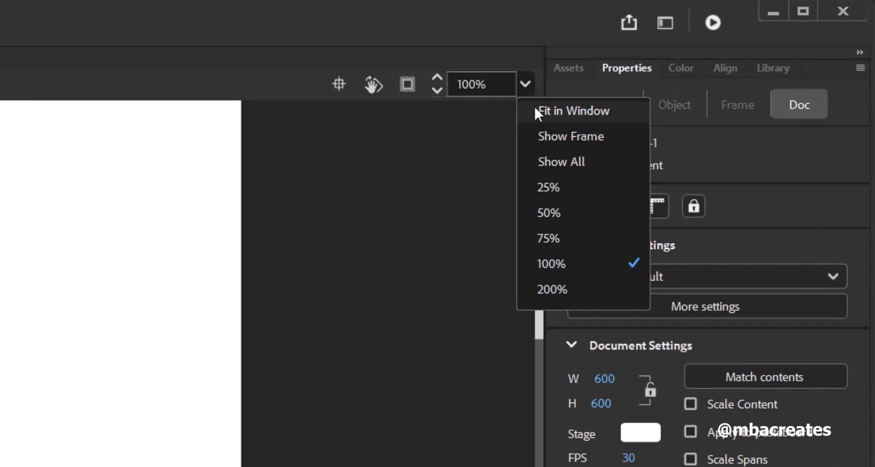
{"action": "left_click", "coordinate": [554, 114]}
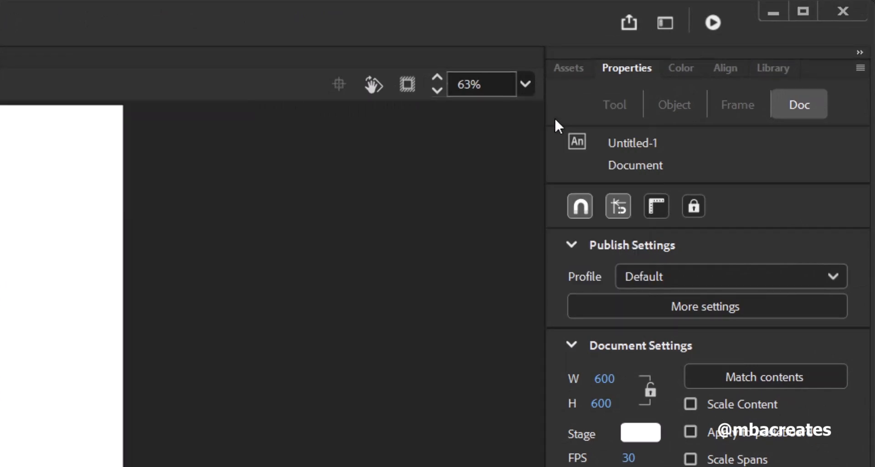
{"action": "left_click", "coordinate": [668, 29]}
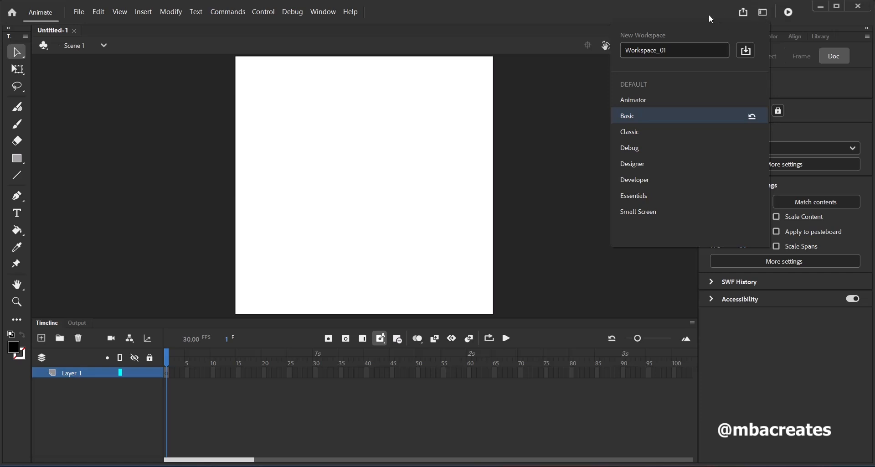
{"action": "left_click", "coordinate": [666, 15]}
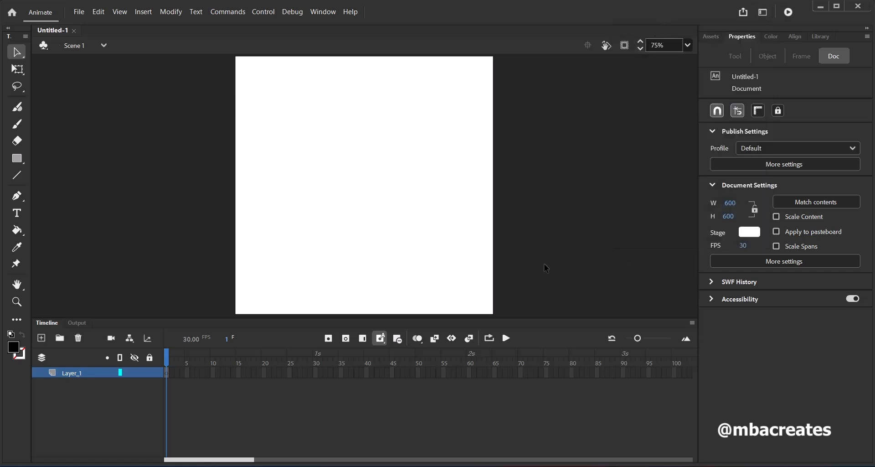
Select the nine files 1.svg through 9.svg and import them to the library
{"action": "left_click", "coordinate": [84, 17]}
{"action": "mouse_move", "coordinate": [123, 172]}
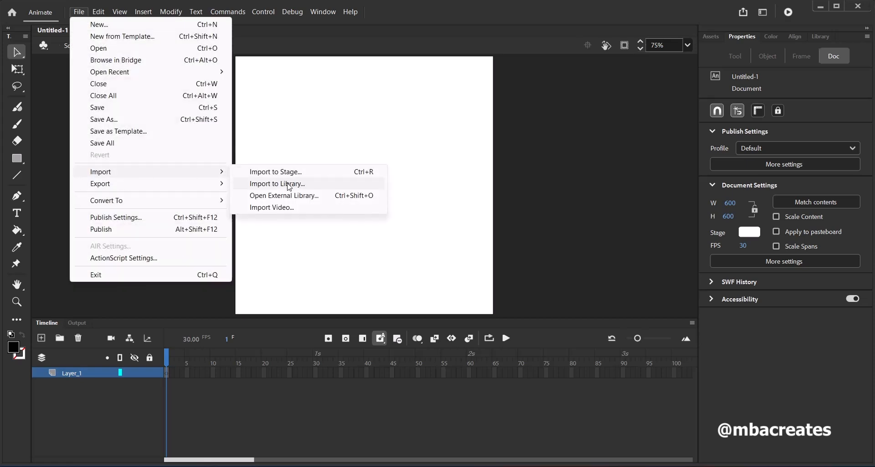
{"action": "left_click", "coordinate": [256, 187]}
{"action": "scroll", "coordinate": [228, 238], "scroll_direction": "down", "scroll_amount": 1}
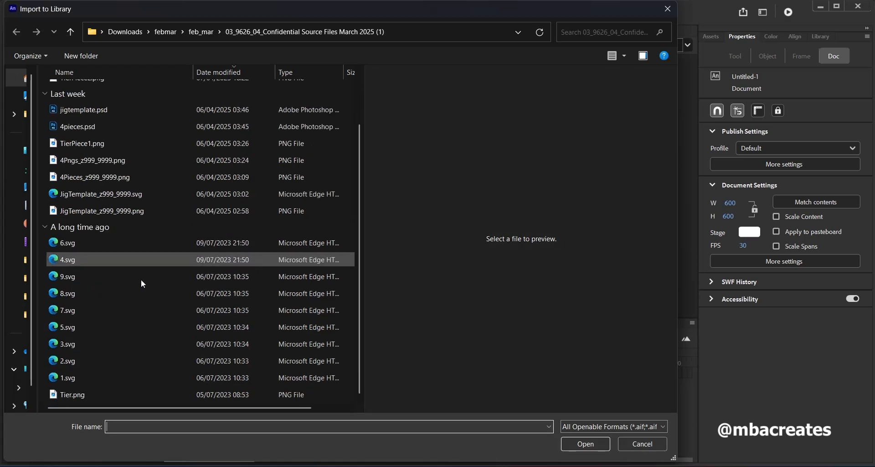
{"action": "left_click", "coordinate": [67, 380]}
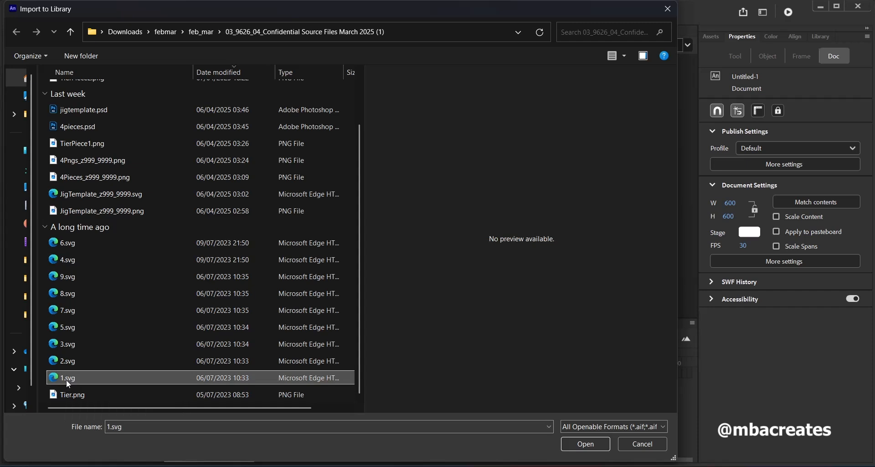
{"action": "left_click", "coordinate": [72, 245], "text": "shift"}
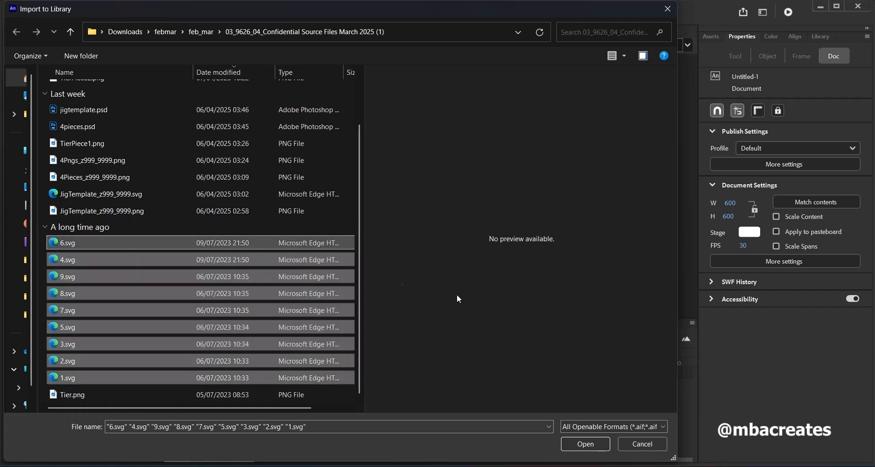
{"action": "left_click", "coordinate": [573, 445]}
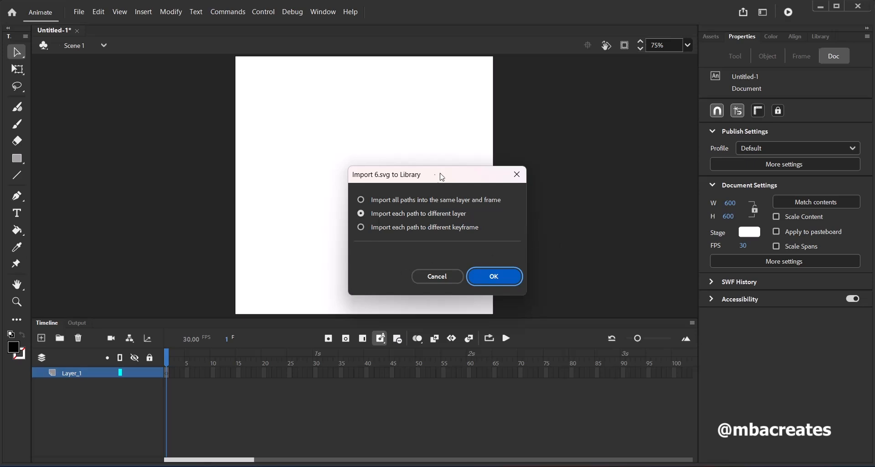
Import each of the nine SVG files with all paths in the same layer and frame, and display the library
{"action": "left_click_drag", "start_coordinate": [441, 174], "coordinate": [440, 162]}
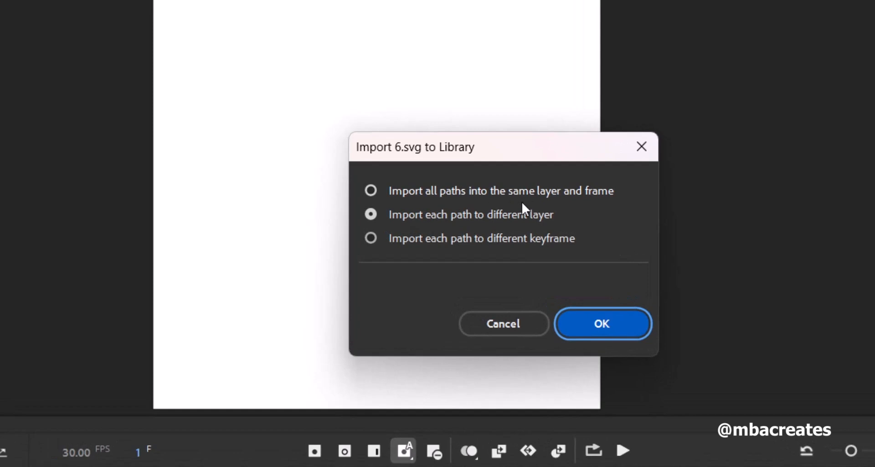
{"action": "left_click", "coordinate": [372, 191]}
{"action": "left_click", "coordinate": [586, 320]}
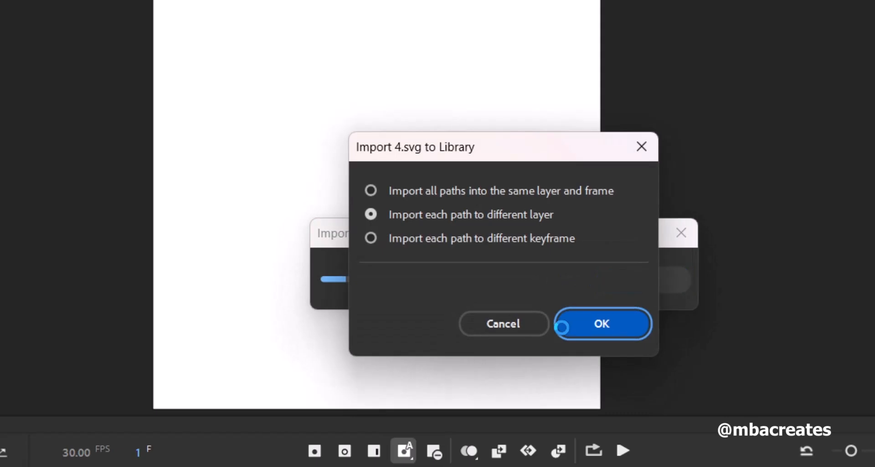
{"action": "left_click", "coordinate": [457, 195]}
{"action": "left_click", "coordinate": [598, 320]}
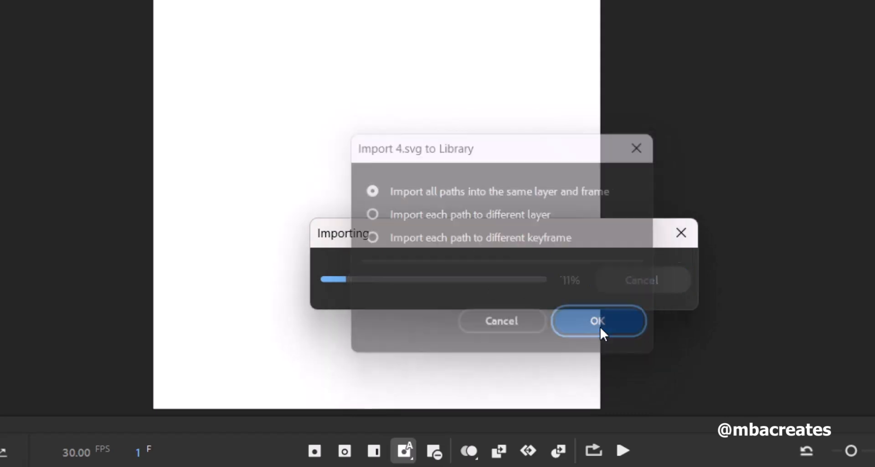
{"action": "left_click", "coordinate": [507, 193]}
{"action": "left_click", "coordinate": [596, 322]}
{"action": "left_click", "coordinate": [502, 192]}
{"action": "left_click", "coordinate": [597, 329]}
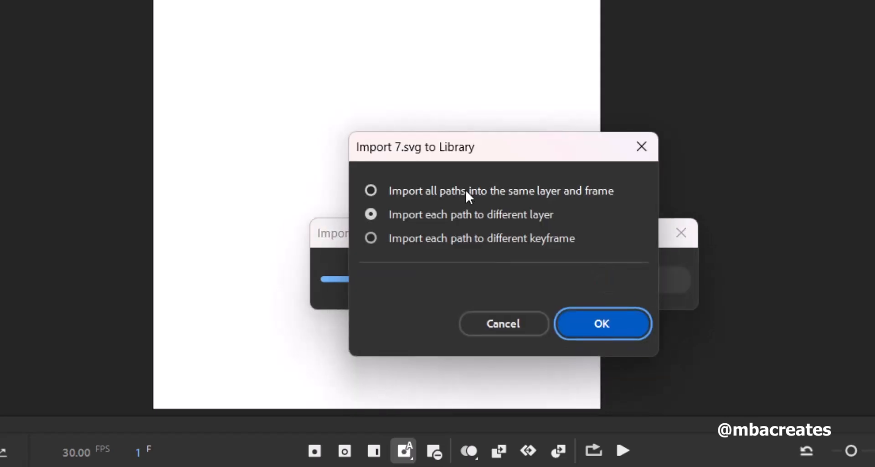
{"action": "left_click", "coordinate": [466, 190]}
{"action": "left_click", "coordinate": [578, 327]}
{"action": "left_click", "coordinate": [496, 194]}
{"action": "left_click", "coordinate": [601, 321]}
{"action": "left_click", "coordinate": [497, 191]}
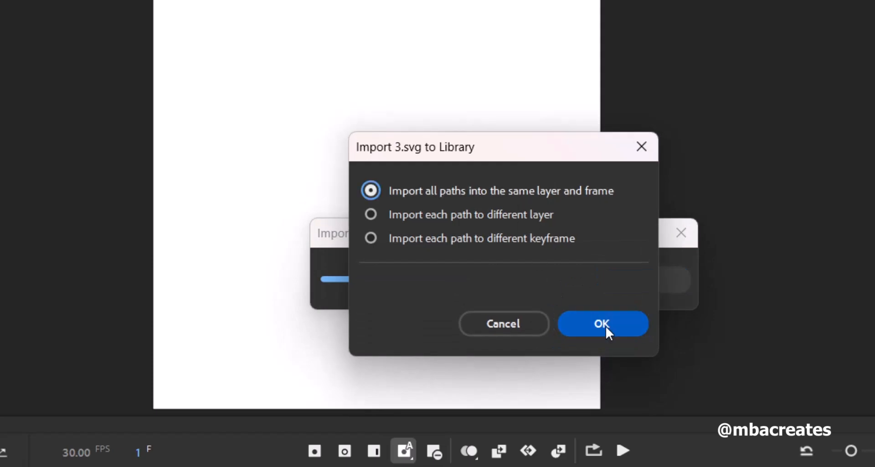
{"action": "left_click", "coordinate": [602, 324]}
{"action": "left_click", "coordinate": [500, 199]}
{"action": "left_click", "coordinate": [592, 322]}
{"action": "left_click", "coordinate": [497, 192]}
{"action": "left_click", "coordinate": [597, 327]}
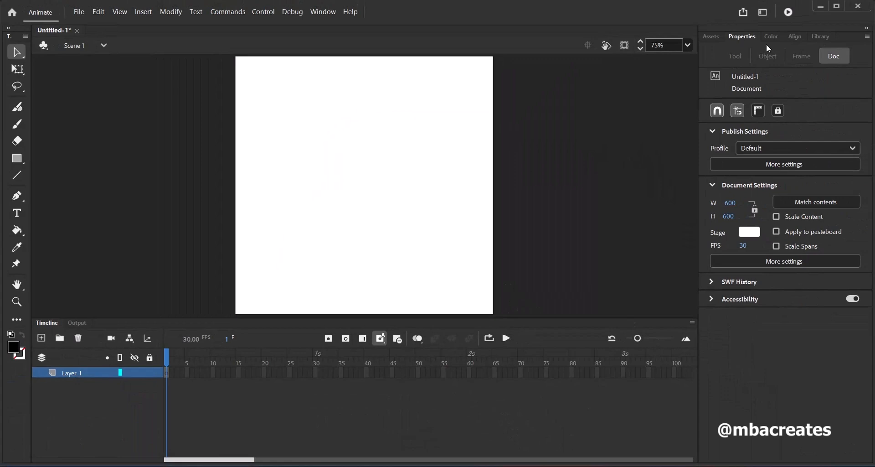
{"action": "left_click", "coordinate": [822, 37]}
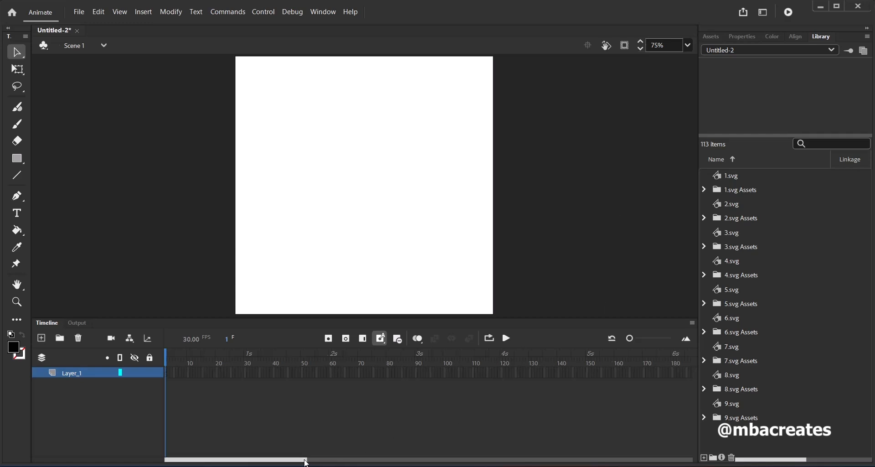
Insert a keyframe at frame 300 on Layer_1
{"action": "left_click_drag", "start_coordinate": [306, 463], "coordinate": [456, 465]}
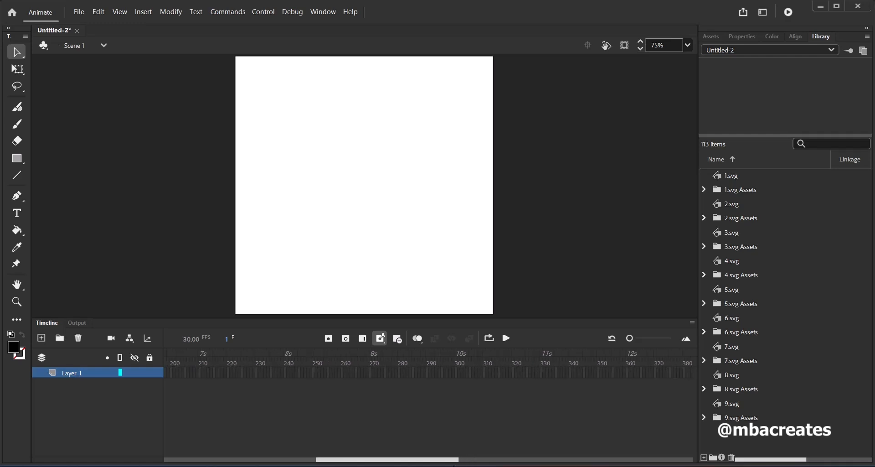
{"action": "left_click", "coordinate": [456, 376]}
{"action": "left_click", "coordinate": [330, 340]}
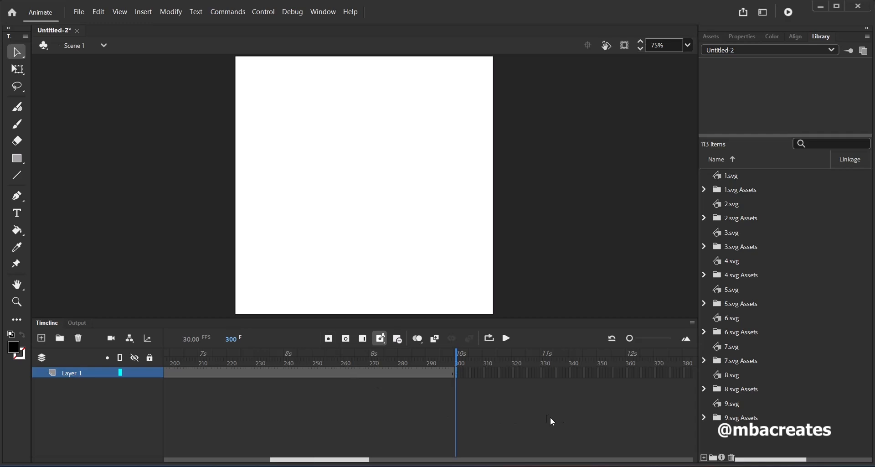
Place 1.svg in the upper-left area of the stage and center its transformation point using Free Transform
{"action": "left_click", "coordinate": [700, 180]}
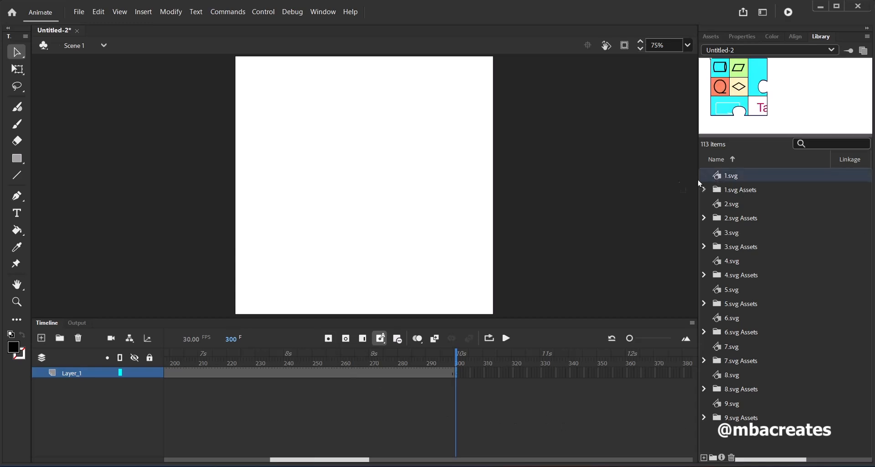
{"action": "left_click_drag", "start_coordinate": [700, 183], "coordinate": [332, 141]}
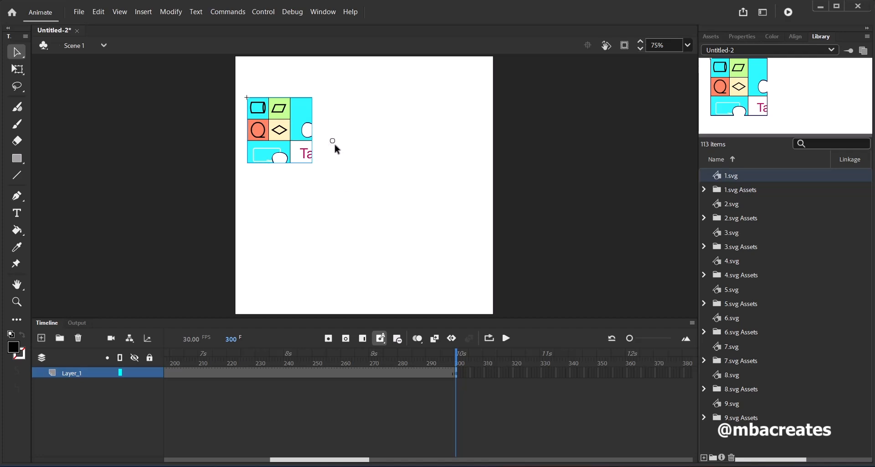
{"action": "left_click", "coordinate": [17, 71]}
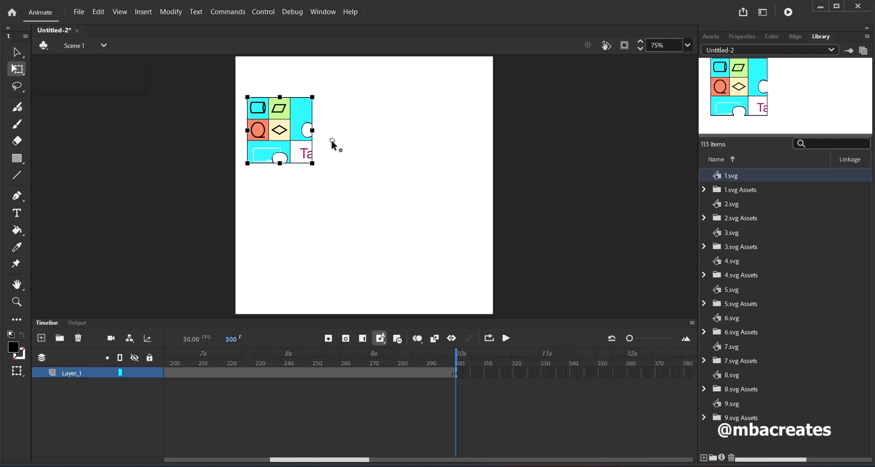
{"action": "left_click_drag", "start_coordinate": [332, 141], "coordinate": [296, 132]}
{"action": "left_click_drag", "start_coordinate": [247, 97], "coordinate": [283, 130]}
{"action": "left_click_drag", "start_coordinate": [360, 461], "coordinate": [343, 462]}
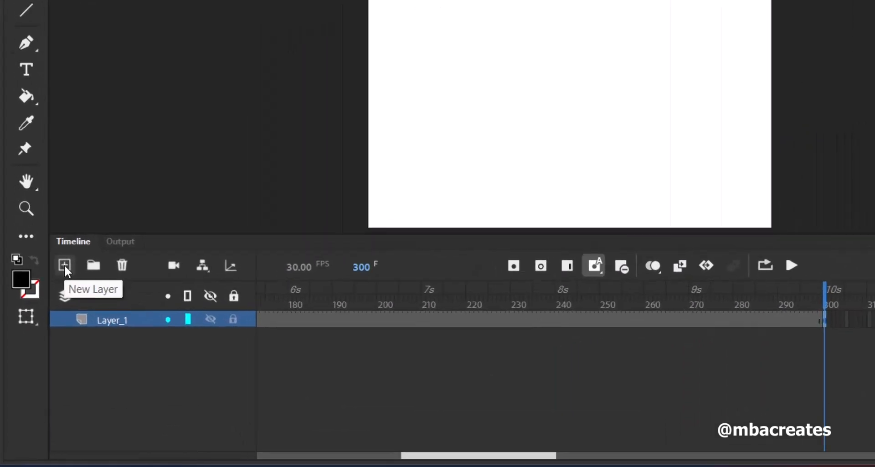
Add a new layer and place 2.svg on it, directly to the right of the 1.svg puzzle piece
{"action": "left_click", "coordinate": [65, 265]}
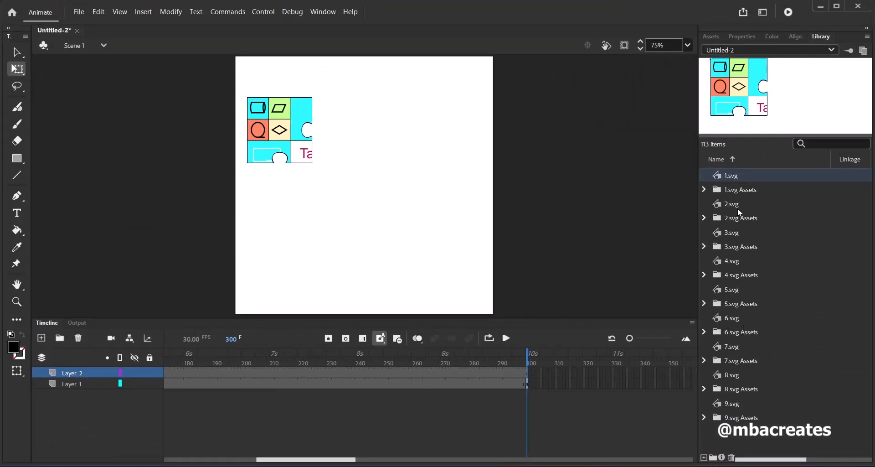
{"action": "left_click_drag", "start_coordinate": [732, 204], "coordinate": [350, 139]}
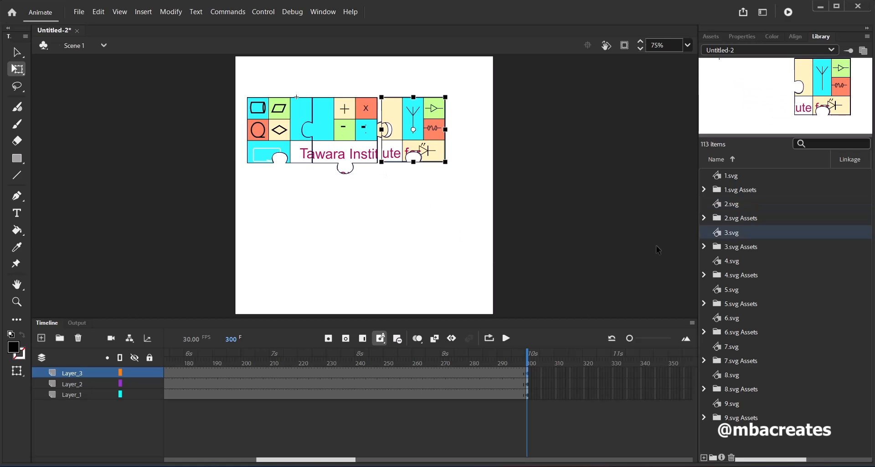
Nudge the 3.svg puzzle piece left until its edge meets the 2.svg piece
{"action": "key", "text": "Left"}
{"action": "key", "text": "Left"}
{"action": "key", "text": "Left"}
{"action": "key", "text": "Left"}
{"action": "key", "text": "Left"}
{"action": "key", "text": "Left"}
{"action": "key", "text": "Left"}
{"action": "key", "text": "Left"}
{"action": "key", "text": "Left"}
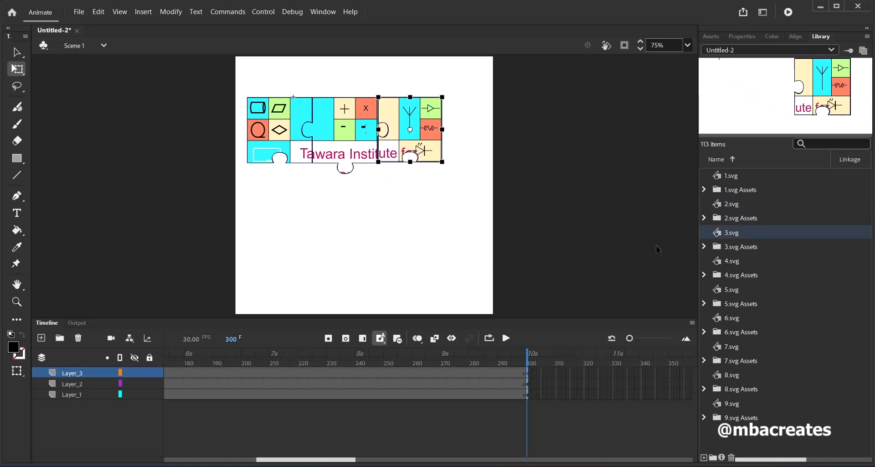
{"action": "key", "text": "Left"}
{"action": "key", "text": "Left"}
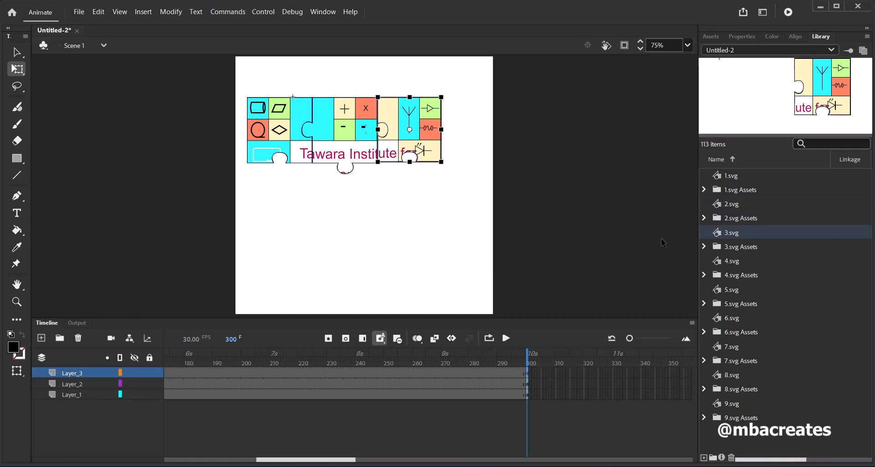
Place 4.svg on a new layer below the 3.svg piece and center its transformation point
{"action": "left_click", "coordinate": [42, 338]}
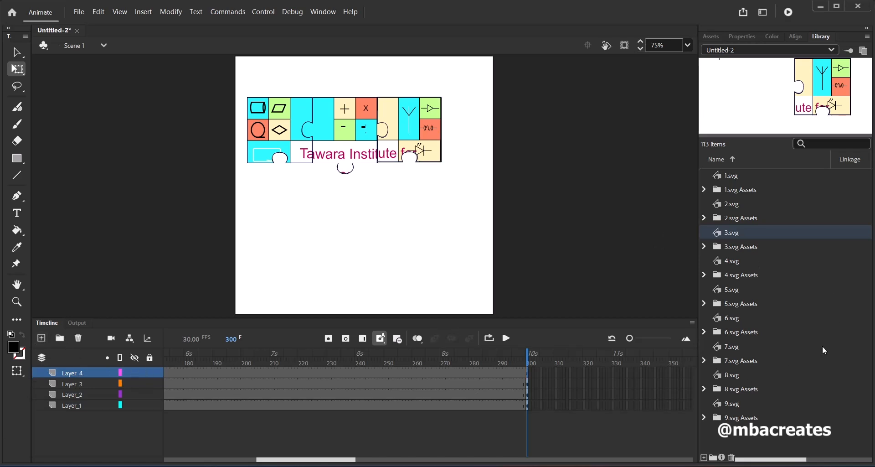
{"action": "left_click", "coordinate": [728, 261]}
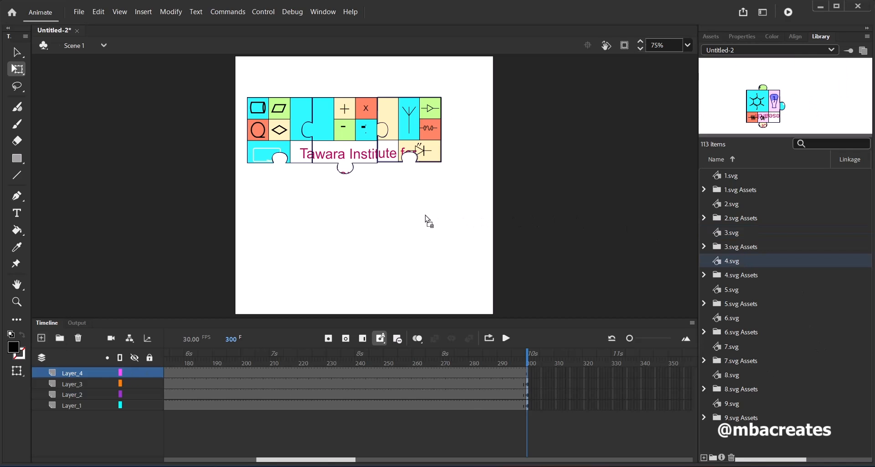
{"action": "left_click_drag", "start_coordinate": [425, 219], "coordinate": [482, 287]}
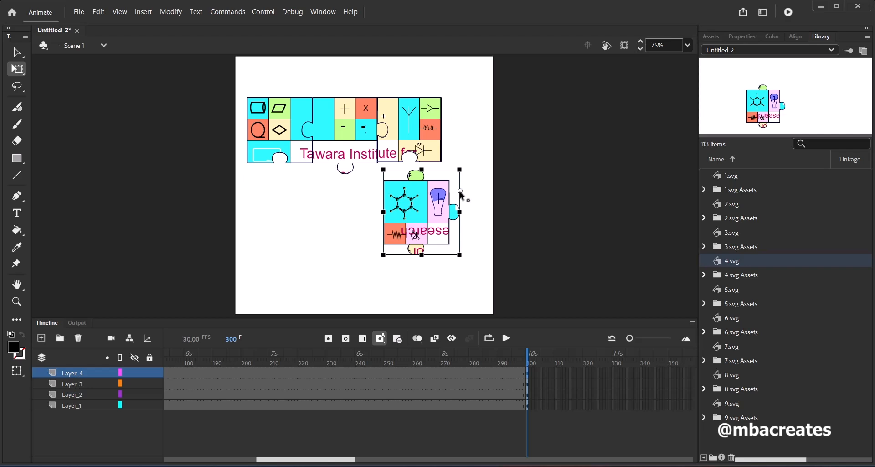
{"action": "left_click_drag", "start_coordinate": [461, 196], "coordinate": [424, 216]}
{"action": "left_click_drag", "start_coordinate": [462, 263], "coordinate": [388, 178]}
{"action": "left_click_drag", "start_coordinate": [455, 236], "coordinate": [444, 220]}
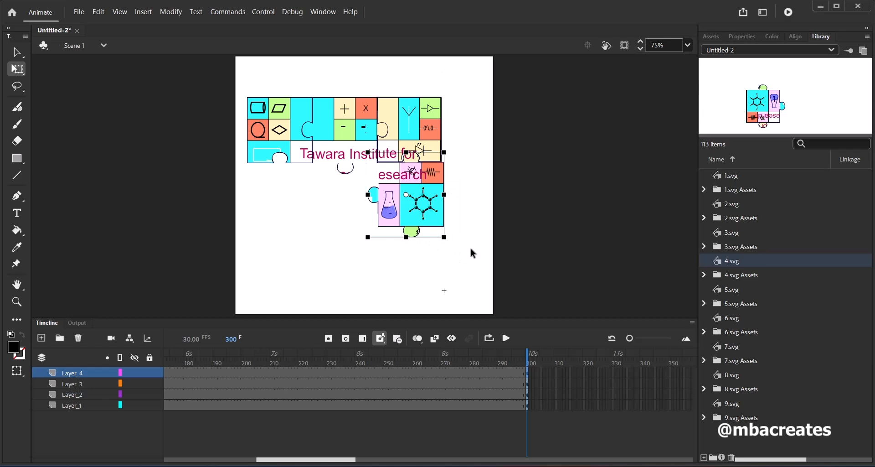
{"action": "key", "text": "ctrl+z"}
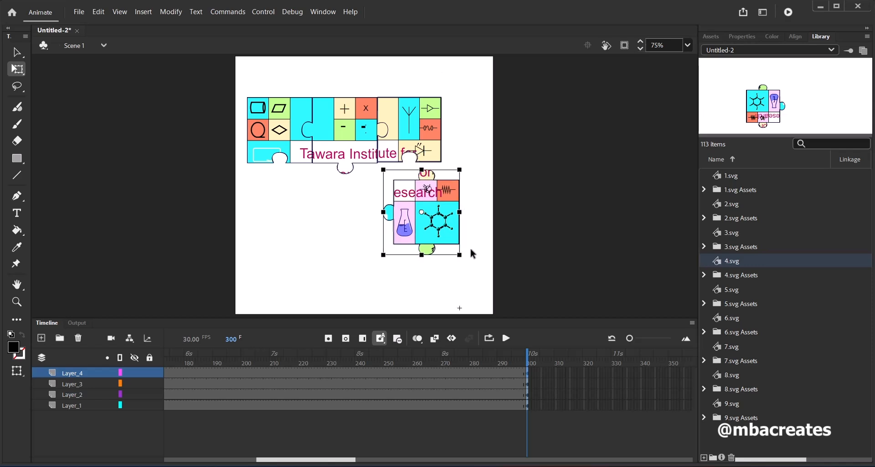
{"action": "key", "text": "ctrl+z"}
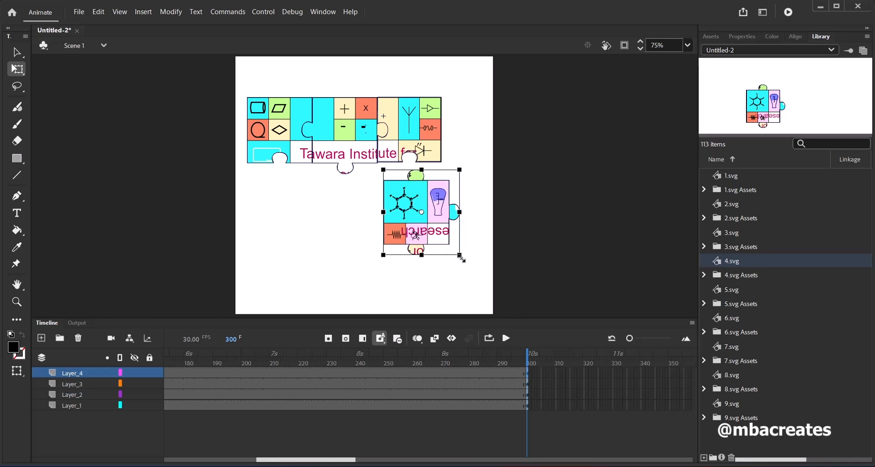
Rotate the 4.svg piece 180 degrees and align it directly beneath the 3.svg piece
{"action": "left_click_drag", "start_coordinate": [475, 240], "coordinate": [372, 173]}
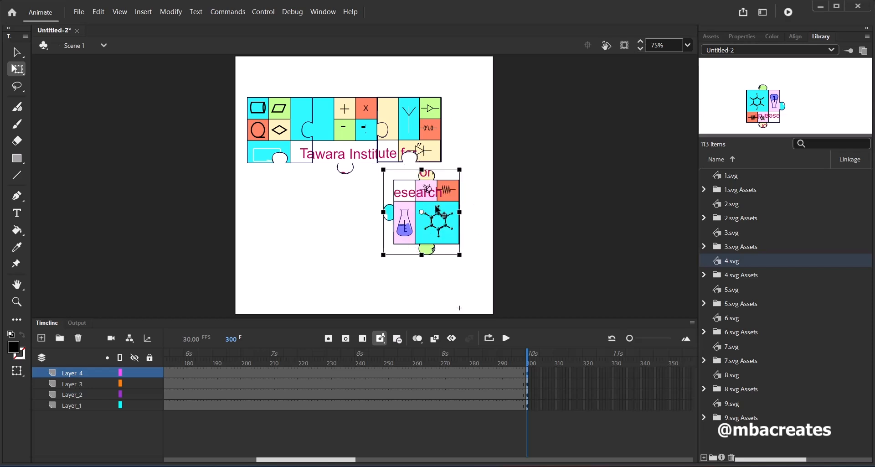
{"action": "left_click_drag", "start_coordinate": [445, 229], "coordinate": [429, 212]}
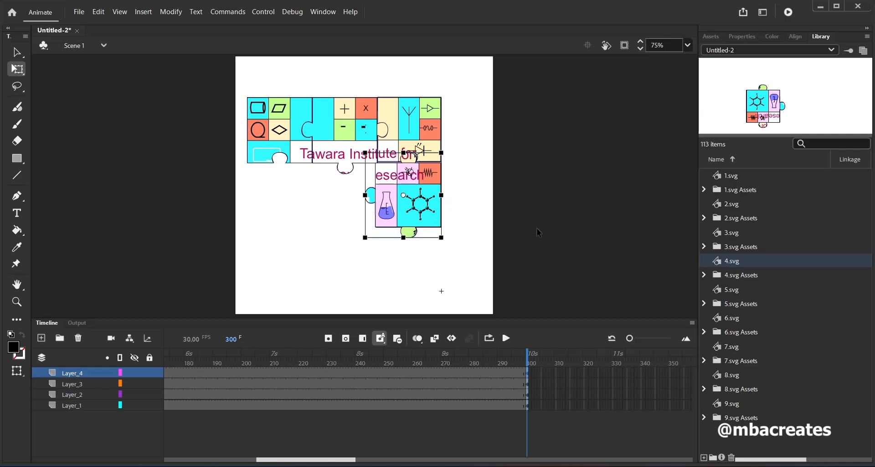
{"action": "key", "text": "Right"}
{"action": "key", "text": "Right"}
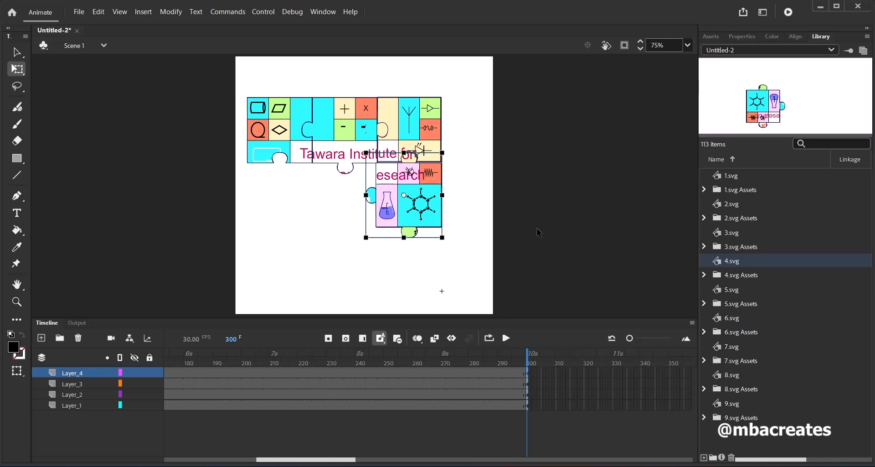
Nudge the 4.svg puzzle piece up until its upper edge meets the 3.svg piece
{"action": "left_click", "coordinate": [470, 276]}
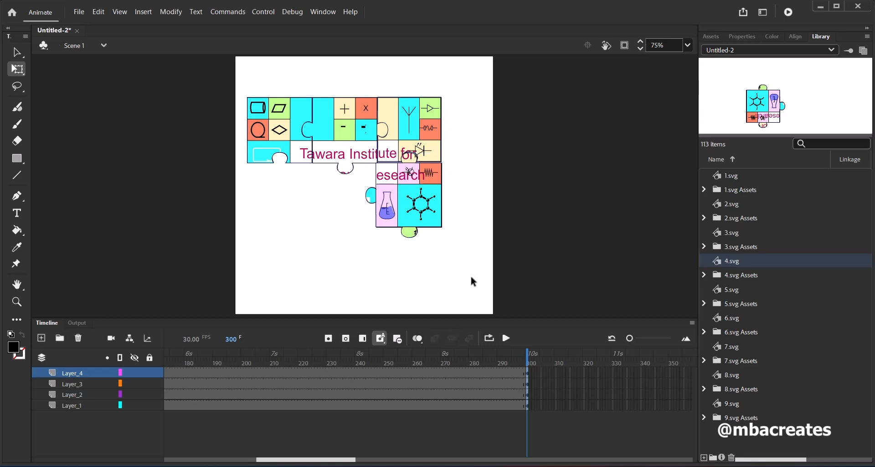
{"action": "left_click", "coordinate": [440, 227]}
{"action": "key", "text": "Up"}
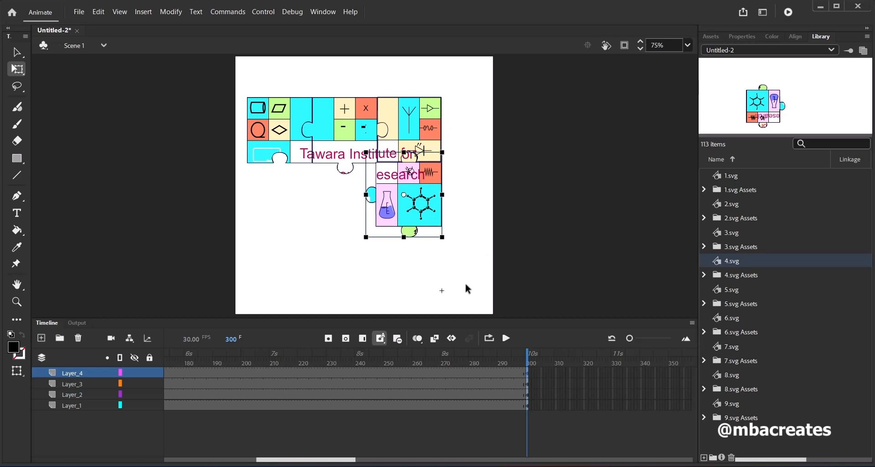
{"action": "left_click", "coordinate": [566, 300]}
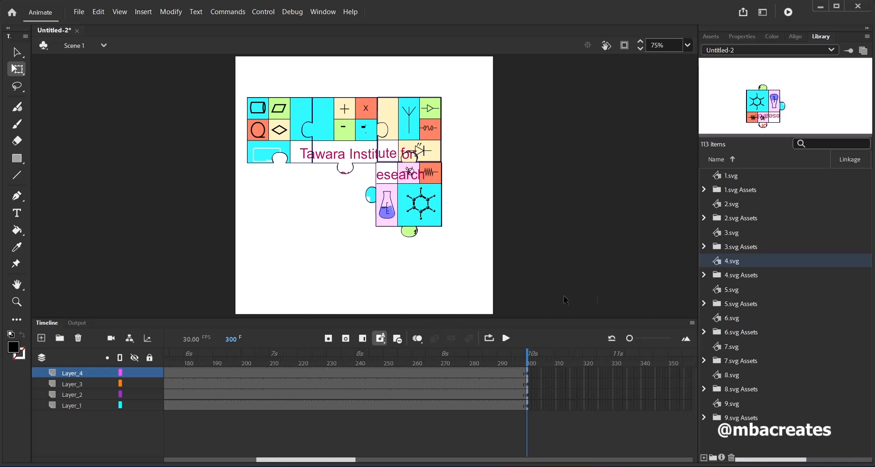
Place 5.svg on a new layer flush beneath the 4.svg piece and center its transformation point
{"action": "left_click", "coordinate": [729, 291]}
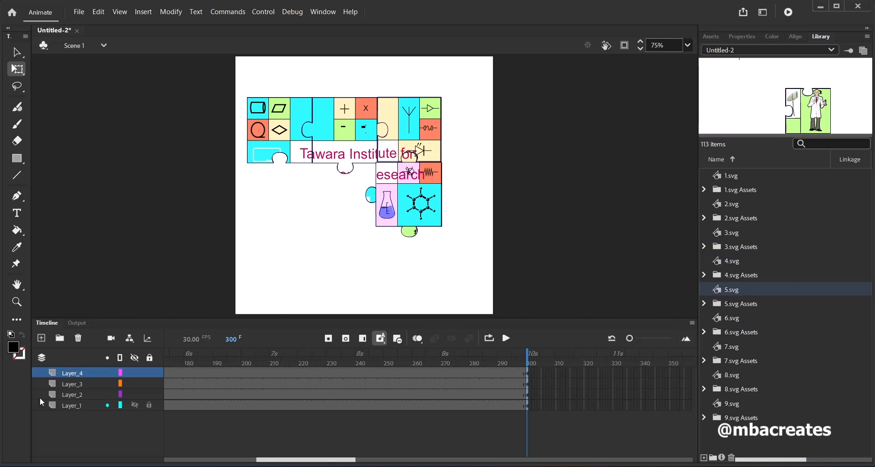
{"action": "left_click", "coordinate": [41, 337]}
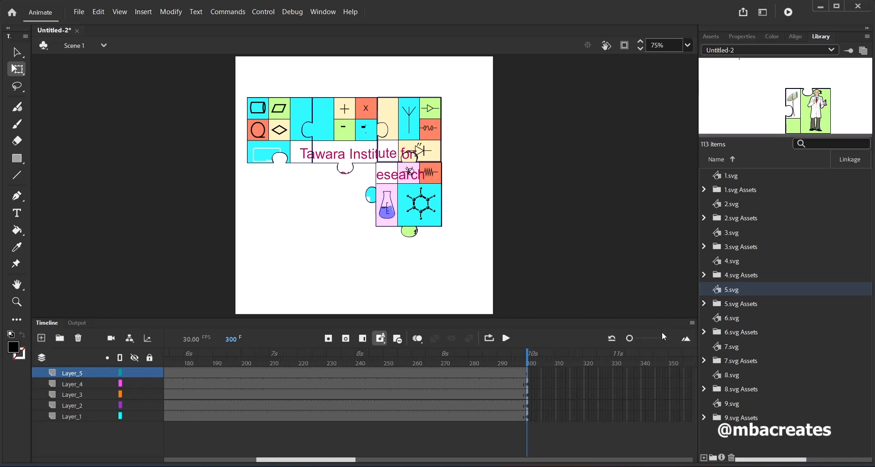
{"action": "left_click_drag", "start_coordinate": [733, 296], "coordinate": [427, 277]}
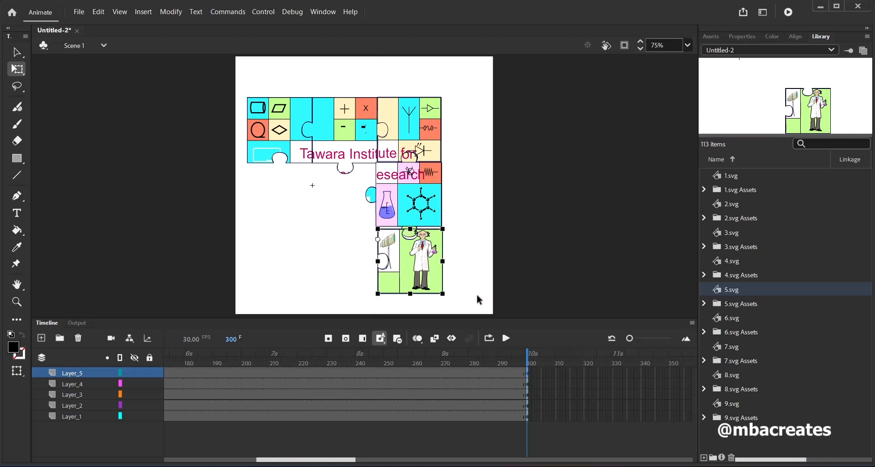
{"action": "key", "text": "Up"}
{"action": "key", "text": "Up"}
{"action": "key", "text": "Up"}
{"action": "key", "text": "Up"}
{"action": "key", "text": "Up"}
{"action": "key", "text": "Up"}
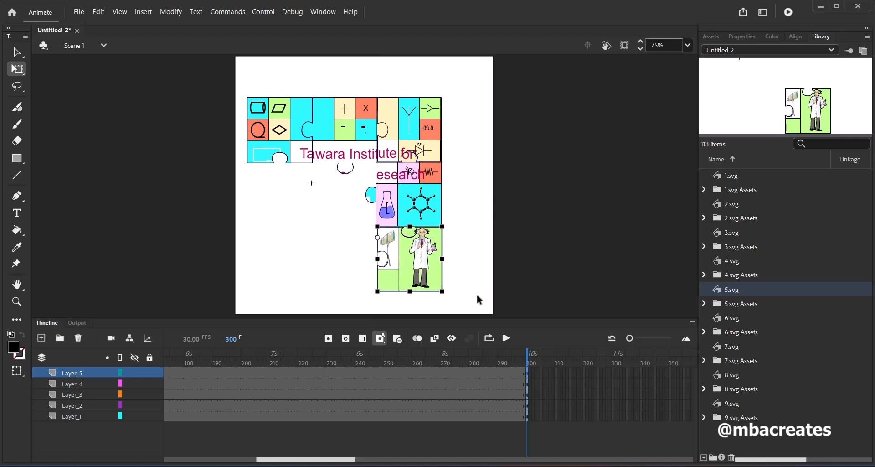
{"action": "left_click_drag", "start_coordinate": [377, 237], "coordinate": [410, 259]}
Add a new layer and place 6.svg on it, directly left of the 5.svg puzzle piece
{"action": "left_click", "coordinate": [41, 337]}
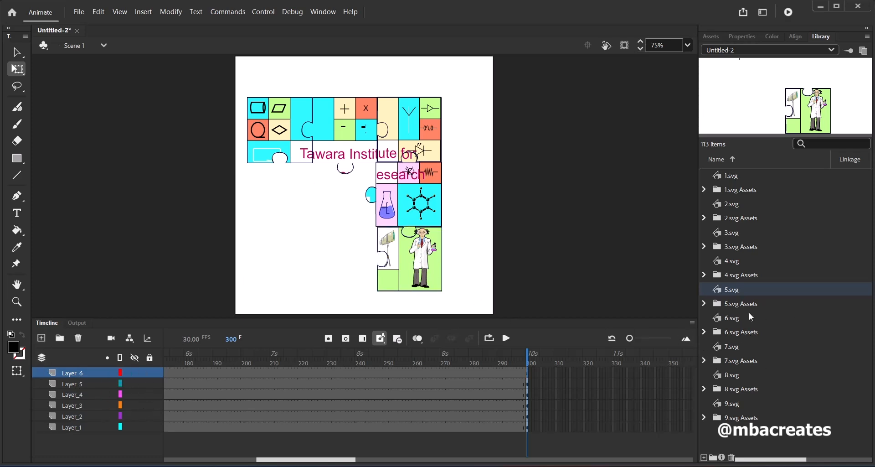
{"action": "left_click_drag", "start_coordinate": [751, 316], "coordinate": [348, 266]}
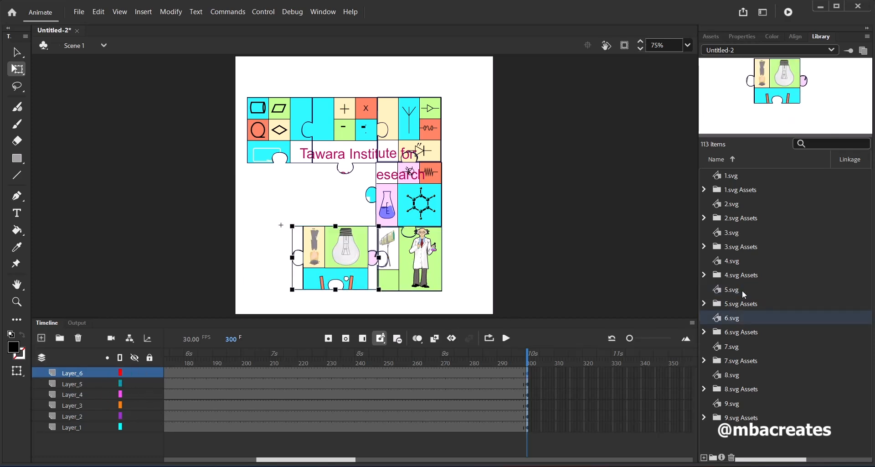
{"action": "key", "text": "shift+Right"}
{"action": "key", "text": "shift+Right"}
{"action": "key", "text": "Down"}
{"action": "key", "text": "Down"}
{"action": "key", "text": "Down"}
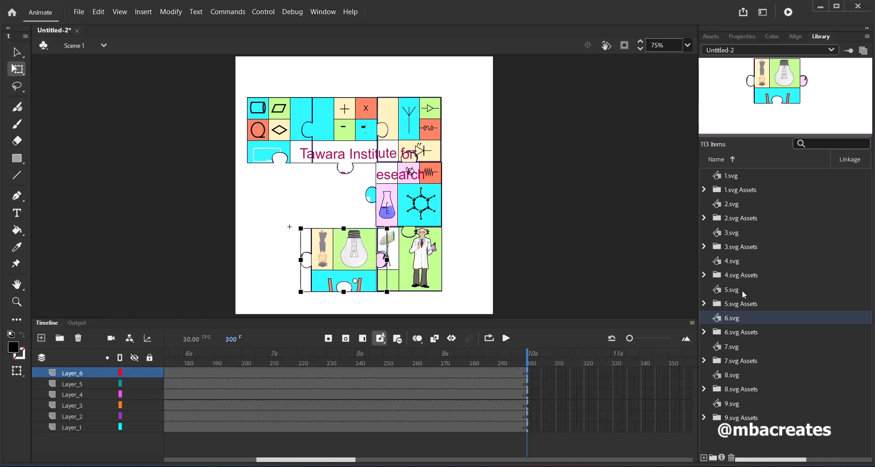
Fine-align the 6.svg piece with the edges of the 5.svg piece and center its transformation point
{"action": "key", "text": "Right"}
{"action": "key", "text": "Up"}
{"action": "key", "text": "Up"}
{"action": "key", "text": "Up"}
{"action": "key", "text": "Right"}
{"action": "key", "text": "Right"}
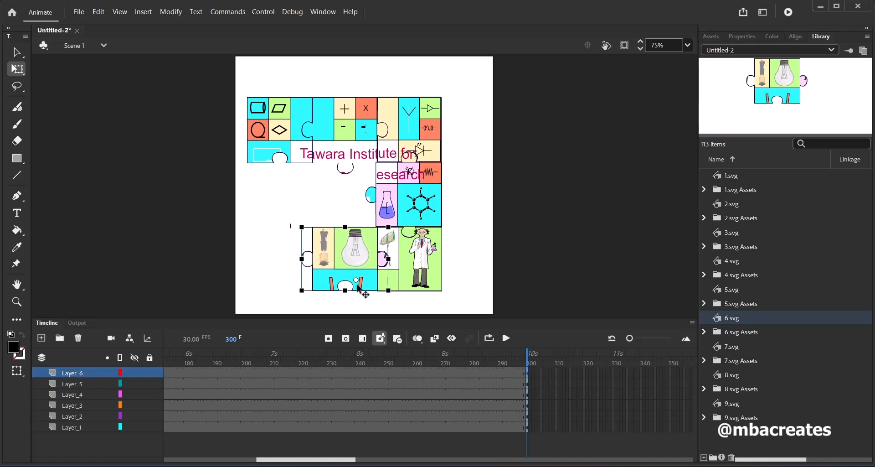
{"action": "left_click_drag", "start_coordinate": [356, 280], "coordinate": [345, 259]}
Add a new layer and place 7.svg on it, to the left of the 6.svg piece
{"action": "left_click", "coordinate": [41, 337]}
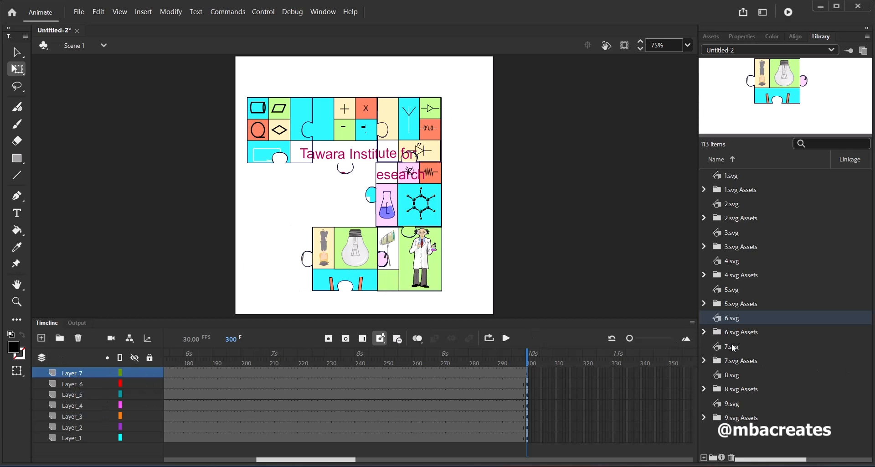
{"action": "left_click_drag", "start_coordinate": [734, 348], "coordinate": [261, 261]}
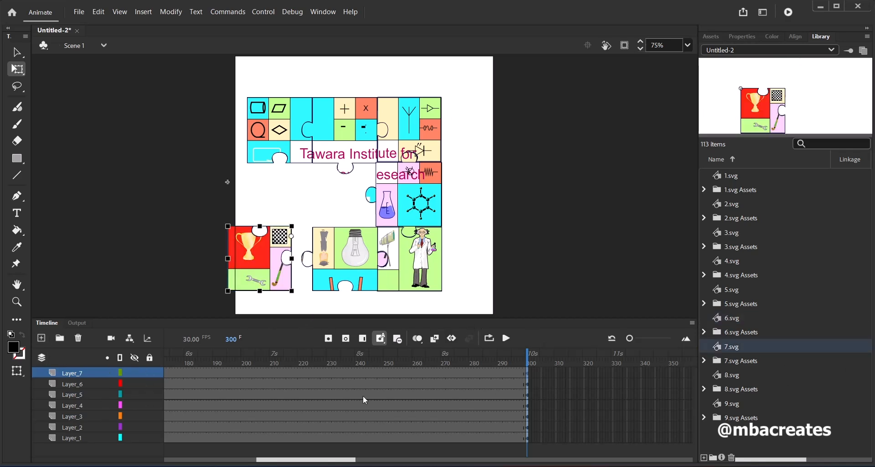
Rotate the 6.svg piece 180 degrees on Layer_6 at frame 300
{"action": "left_click", "coordinate": [265, 386]}
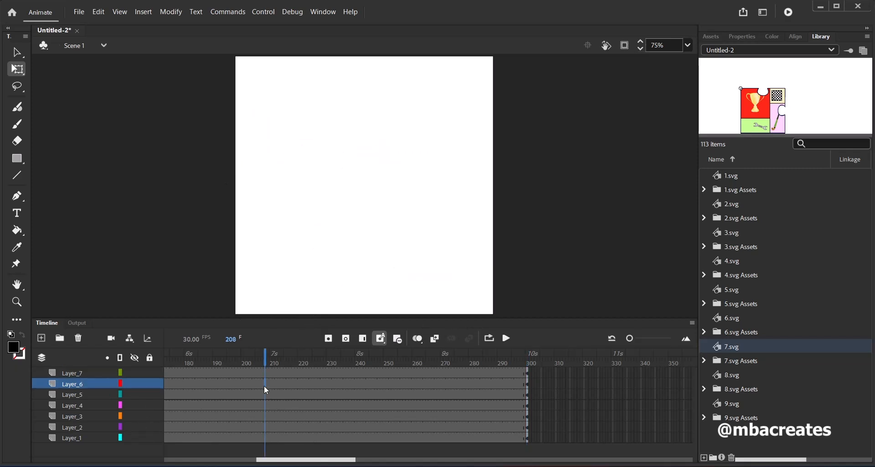
{"action": "left_click", "coordinate": [529, 385]}
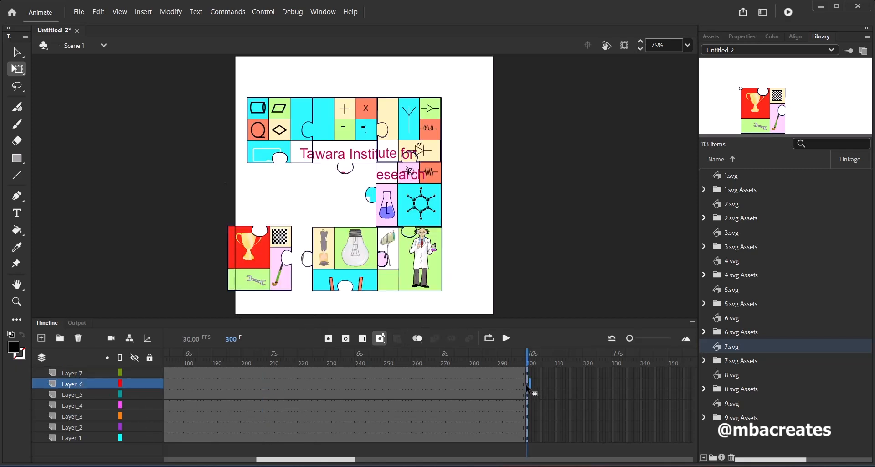
{"action": "left_click", "coordinate": [528, 388]}
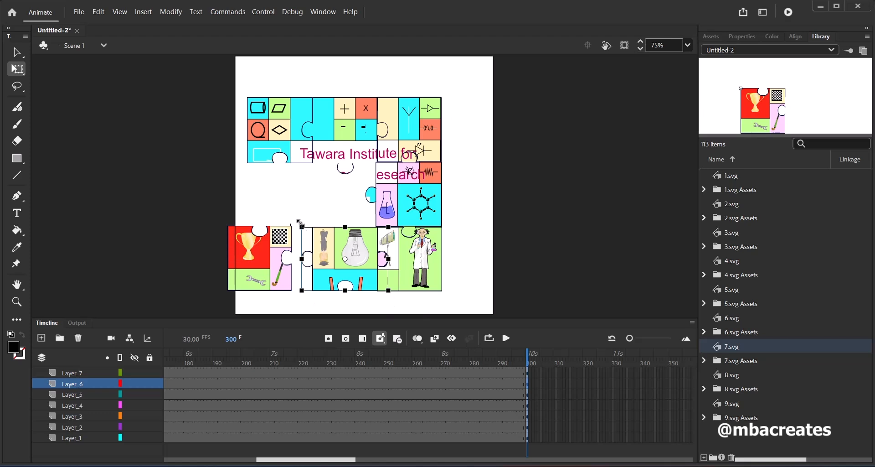
{"action": "left_click_drag", "start_coordinate": [300, 233], "coordinate": [391, 278]}
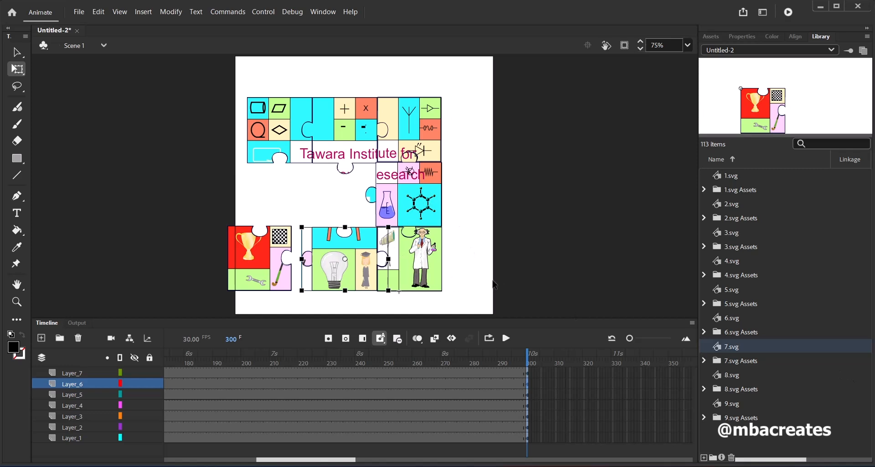
Nudge the 7.svg piece on Layer_7 right until its edge meets the 6.svg piece
{"action": "left_click", "coordinate": [527, 373]}
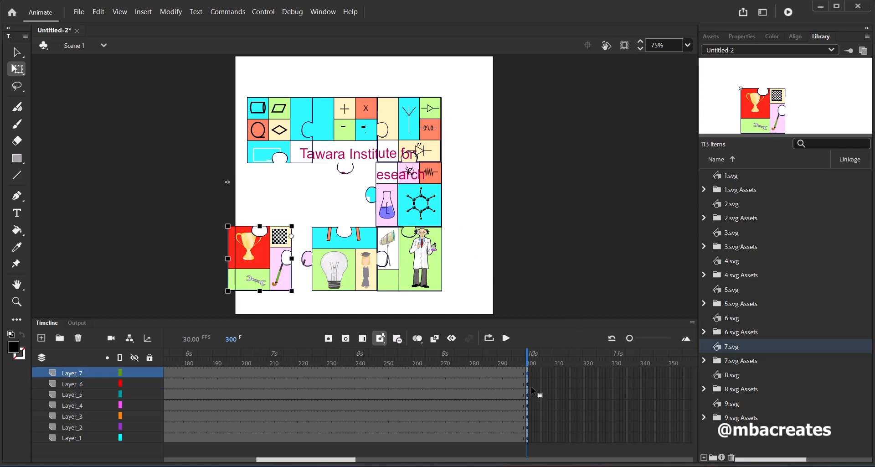
{"action": "key", "text": "Right"}
{"action": "key", "text": "Right"}
{"action": "key", "text": "Right"}
{"action": "key", "text": "Right"}
{"action": "key", "text": "Right"}
{"action": "key", "text": "Right"}
{"action": "key", "text": "Right"}
{"action": "key", "text": "Right"}
{"action": "key", "text": "Right"}
{"action": "key", "text": "Right"}
{"action": "key", "text": "Right"}
{"action": "key", "text": "Right"}
{"action": "key", "text": "Right"}
{"action": "key", "text": "Right"}
{"action": "key", "text": "Right"}
{"action": "key", "text": "Right"}
{"action": "key", "text": "Right"}
{"action": "key", "text": "Right"}
{"action": "key", "text": "Right"}
{"action": "key", "text": "Right"}
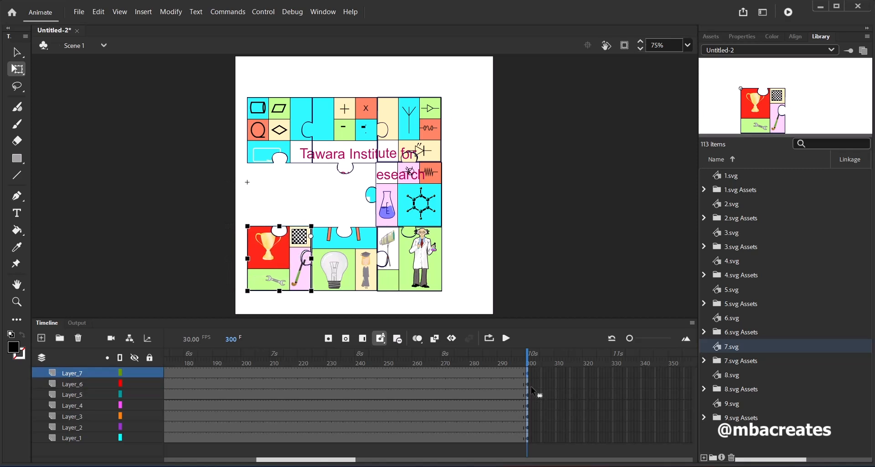
{"action": "key", "text": "Right"}
{"action": "key", "text": "Right"}
{"action": "key", "text": "Right"}
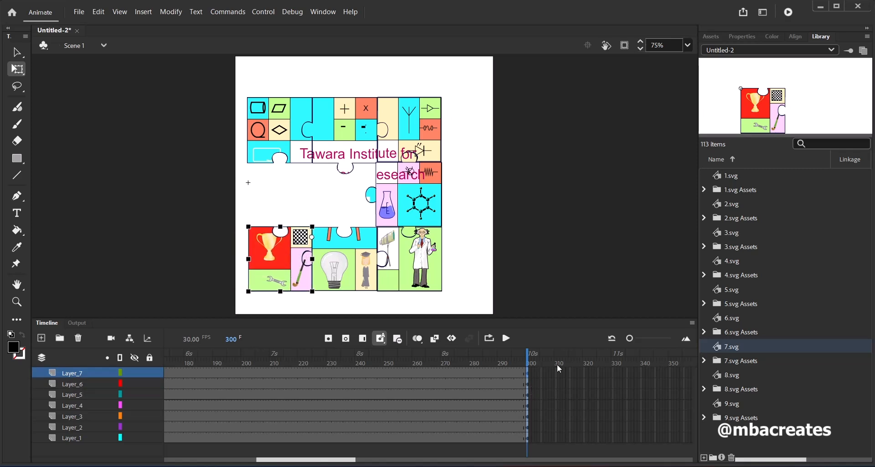
Add a new layer and place 8.svg on it, in the gap between the 1.svg and 7.svg pieces
{"action": "left_click", "coordinate": [42, 337]}
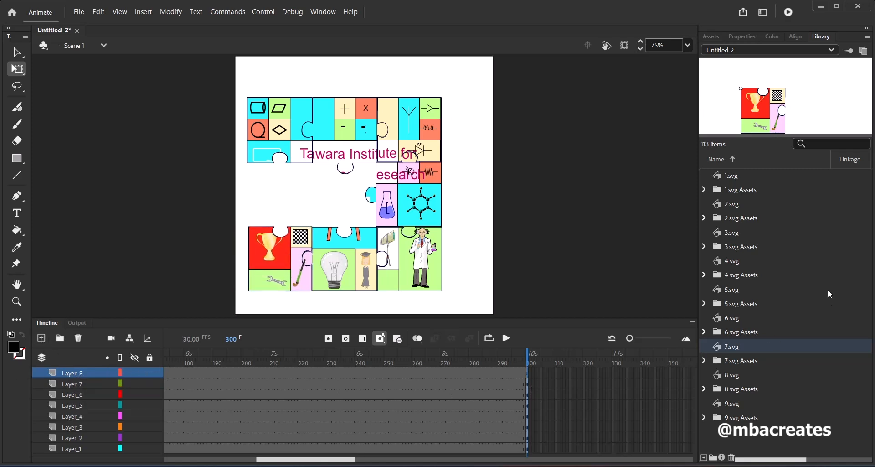
{"action": "left_click_drag", "start_coordinate": [727, 378], "coordinate": [278, 195]}
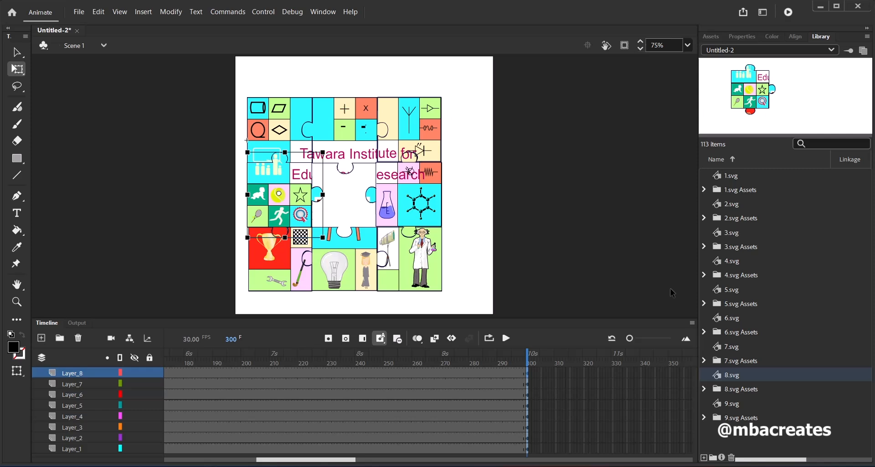
Place 9.svg on a new layer in the central gap of the puzzle and nudge it flush with the surrounding pieces
{"action": "left_click", "coordinate": [733, 404]}
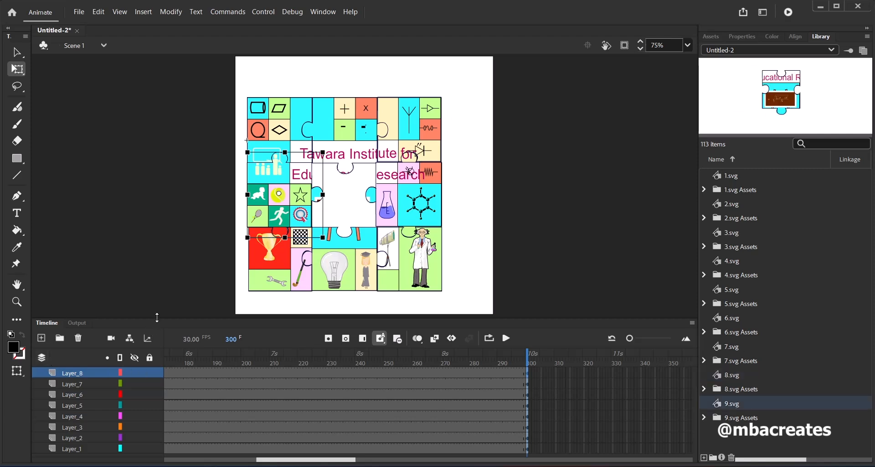
{"action": "left_click_drag", "start_coordinate": [157, 316], "coordinate": [157, 269]}
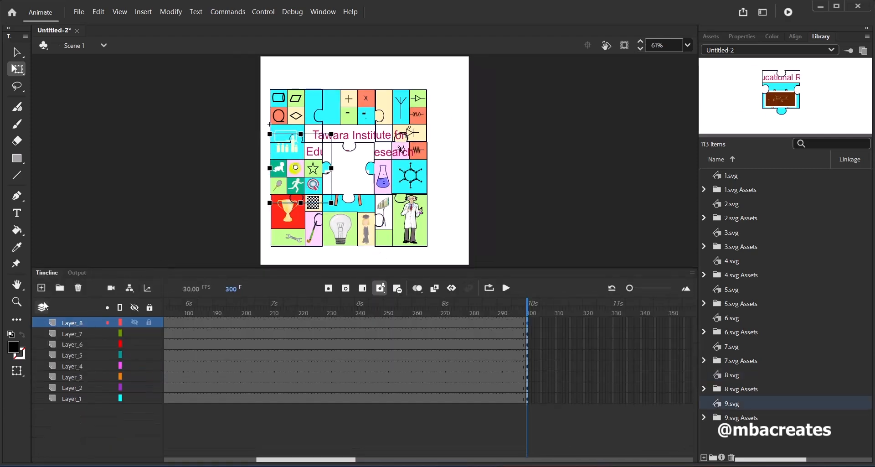
{"action": "left_click", "coordinate": [41, 288]}
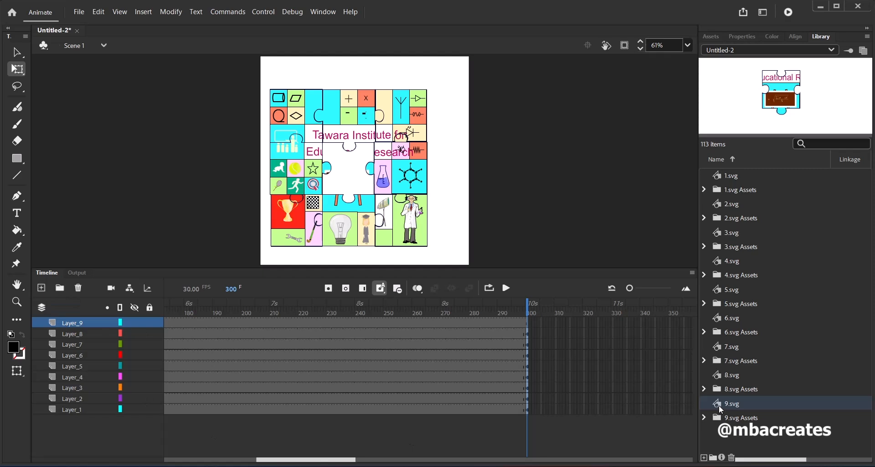
{"action": "left_click_drag", "start_coordinate": [721, 409], "coordinate": [366, 181]}
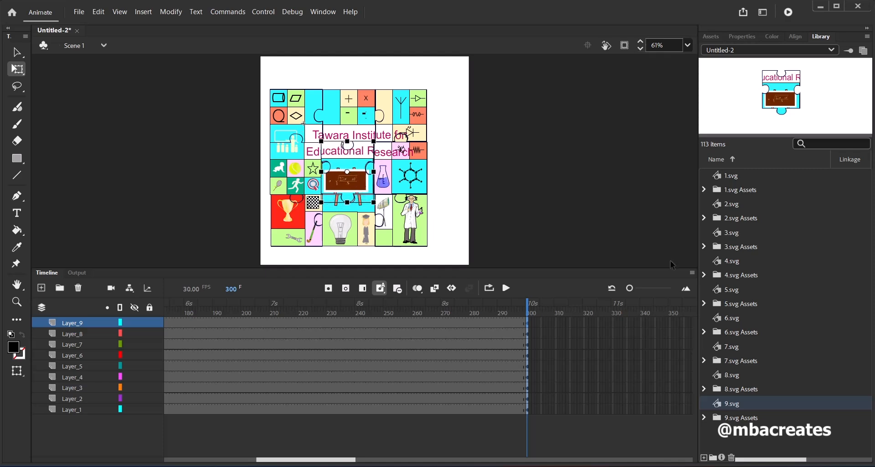
{"action": "key", "text": "Right"}
{"action": "key", "text": "Down"}
{"action": "key", "text": "Right"}
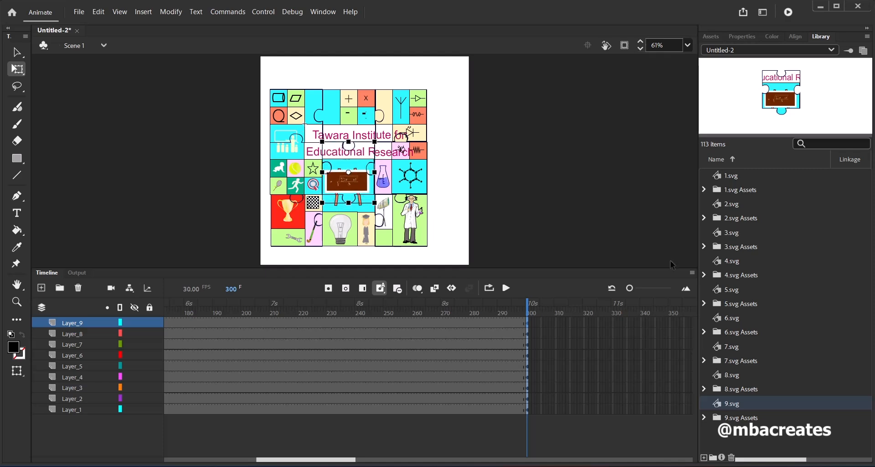
{"action": "left_click", "coordinate": [450, 214]}
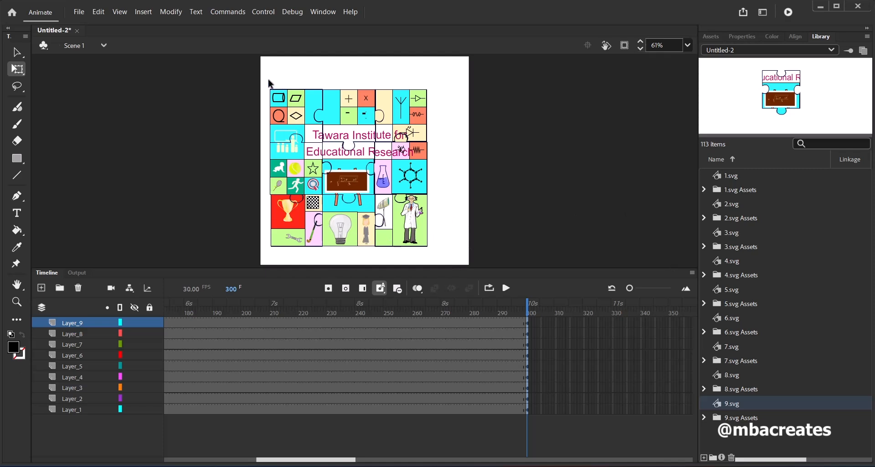
Select all nine puzzle pieces and nudge them right to center the logo horizontally on the stage
{"action": "left_click_drag", "start_coordinate": [268, 83], "coordinate": [433, 247]}
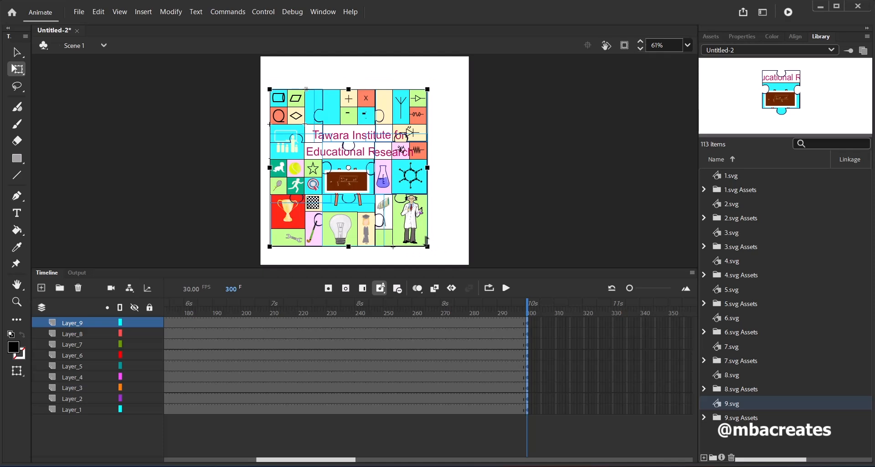
{"action": "key", "text": "Right"}
{"action": "key", "text": "Right"}
{"action": "key", "text": "Right"}
{"action": "key", "text": "Right"}
{"action": "key", "text": "Right"}
{"action": "key", "text": "Right"}
{"action": "key", "text": "Right"}
{"action": "key", "text": "Right"}
{"action": "key", "text": "Right"}
{"action": "key", "text": "Right"}
{"action": "key", "text": "Right"}
{"action": "key", "text": "Right"}
{"action": "key", "text": "Right"}
{"action": "key", "text": "Right"}
{"action": "key", "text": "Right"}
{"action": "key", "text": "Right"}
{"action": "key", "text": "Right"}
{"action": "key", "text": "Right"}
{"action": "key", "text": "Right"}
{"action": "key", "text": "Right"}
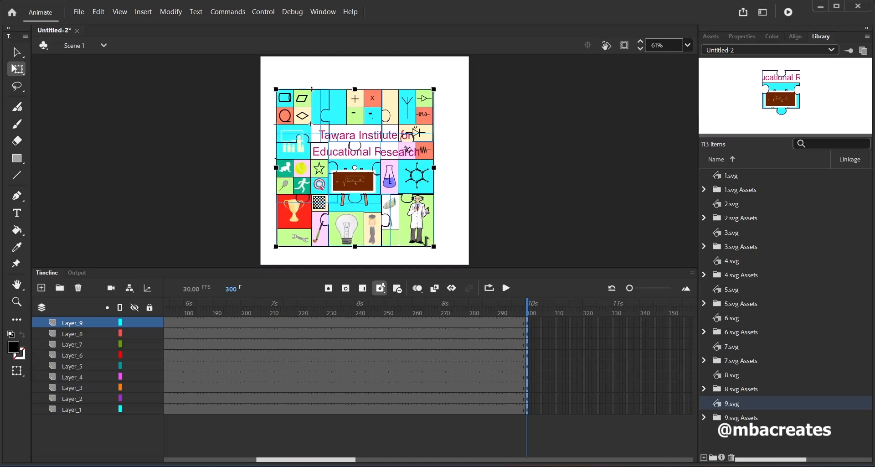
{"action": "key", "text": "Right"}
{"action": "key", "text": "Right"}
{"action": "key", "text": "Right"}
{"action": "key", "text": "Right"}
{"action": "key", "text": "Right"}
{"action": "key", "text": "Right"}
{"action": "key", "text": "Right"}
{"action": "key", "text": "Right"}
{"action": "key", "text": "Right"}
{"action": "key", "text": "Right"}
{"action": "key", "text": "Right"}
{"action": "key", "text": "Right"}
{"action": "key", "text": "Right"}
{"action": "key", "text": "Right"}
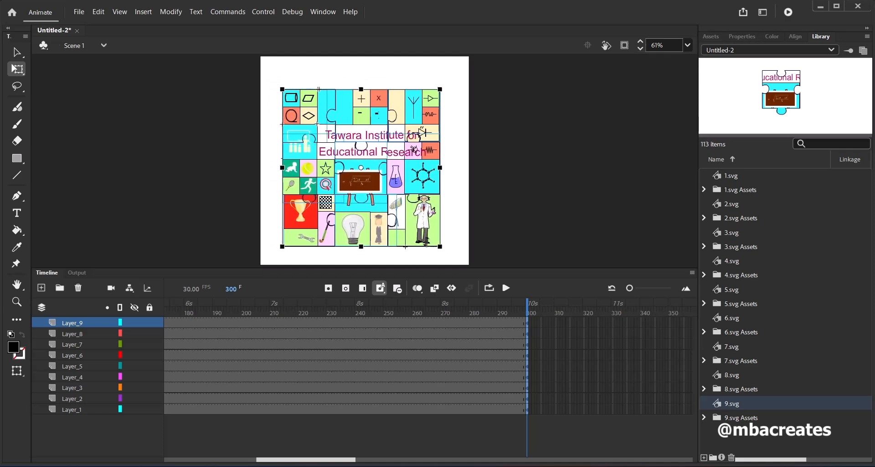
{"action": "key", "text": "Right"}
{"action": "key", "text": "Right"}
{"action": "key", "text": "Right"}
{"action": "key", "text": "Right"}
{"action": "key", "text": "Right"}
{"action": "key", "text": "Right"}
{"action": "key", "text": "Right"}
{"action": "key", "text": "Right"}
{"action": "key", "text": "Right"}
{"action": "key", "text": "Right"}
{"action": "key", "text": "Right"}
{"action": "key", "text": "Right"}
{"action": "key", "text": "Right"}
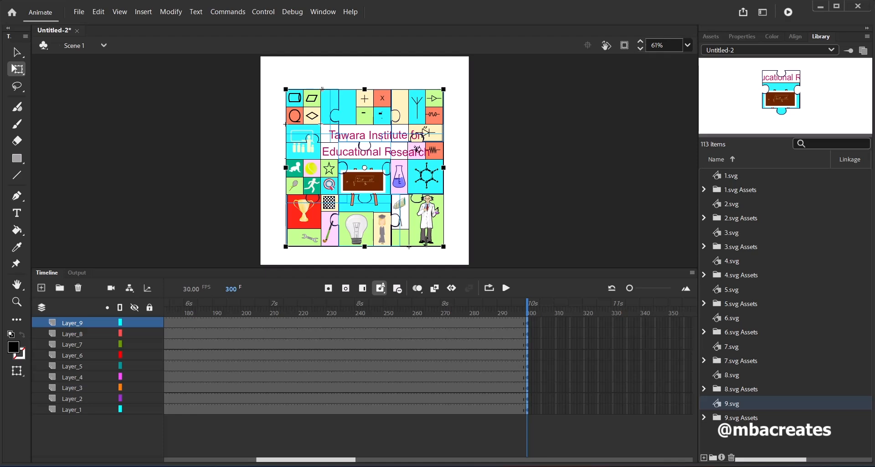
{"action": "key", "text": "Left"}
{"action": "key", "text": "Left"}
{"action": "key", "text": "Left"}
{"action": "key", "text": "Left"}
{"action": "key", "text": "Left"}
{"action": "key", "text": "Left"}
{"action": "key", "text": "Left"}
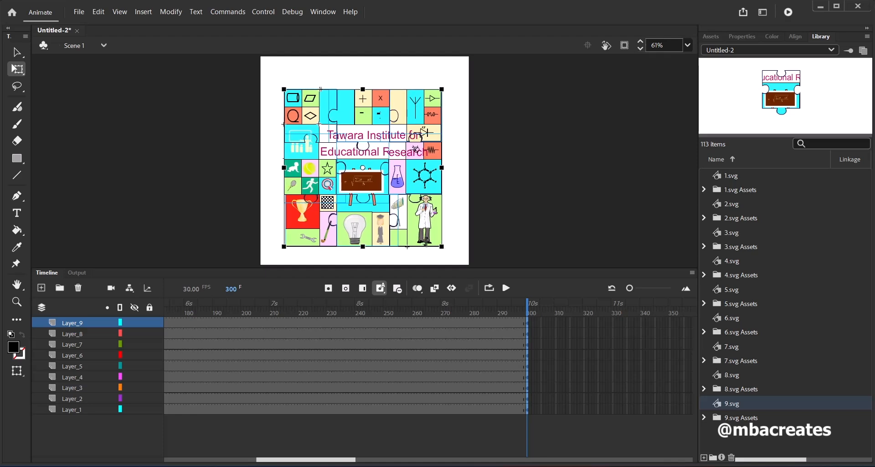
Nudge the selected puzzle pieces down to bring the logo closer to the stage's vertical center
{"action": "key", "text": "Down"}
{"action": "key", "text": "Down"}
{"action": "key", "text": "Down"}
{"action": "key", "text": "Down"}
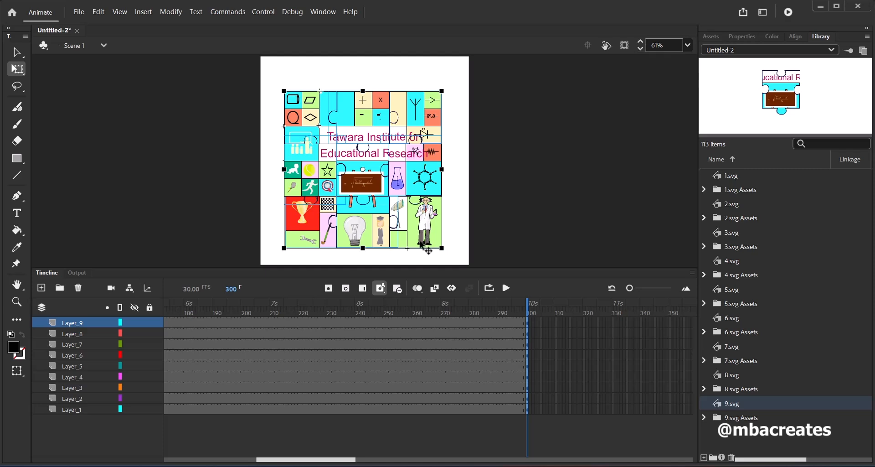
{"action": "key", "text": "Down"}
{"action": "key", "text": "Down"}
{"action": "key", "text": "Down"}
{"action": "key", "text": "Down"}
{"action": "key", "text": "Down"}
{"action": "key", "text": "Down"}
{"action": "key", "text": "Down"}
{"action": "key", "text": "Down"}
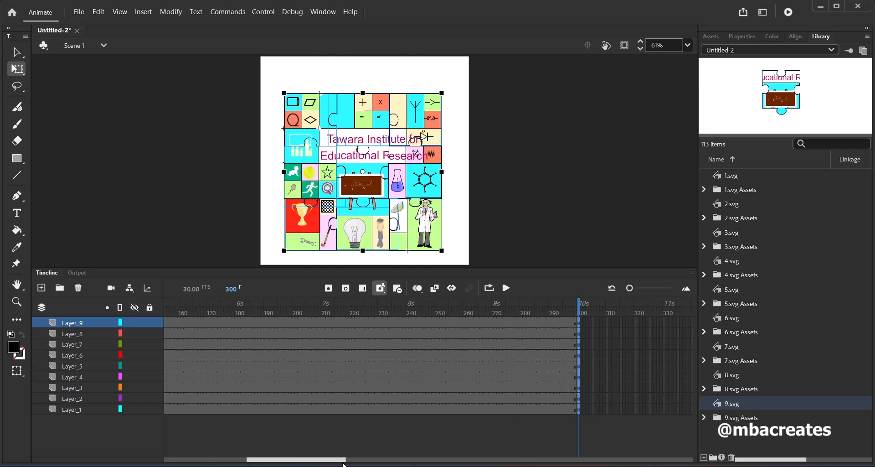
Copy the keyframe at frame 300 of Layer_1, which holds the 1.svg puzzle piece
{"action": "mouse_move", "coordinate": [340, 461]}
{"action": "left_mouse_down"}
{"action": "mouse_move", "coordinate": [304, 460]}
{"action": "mouse_move", "coordinate": [297, 451]}
{"action": "mouse_move", "coordinate": [331, 451]}
{"action": "left_mouse_up"}
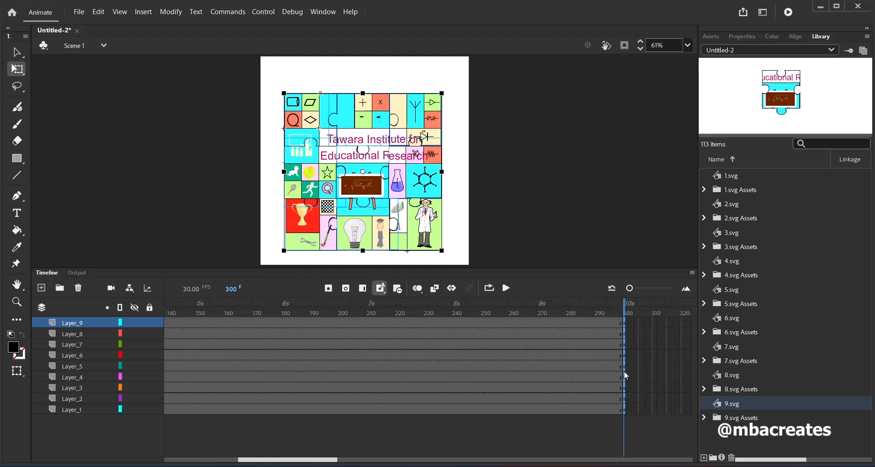
{"action": "left_click", "coordinate": [686, 289]}
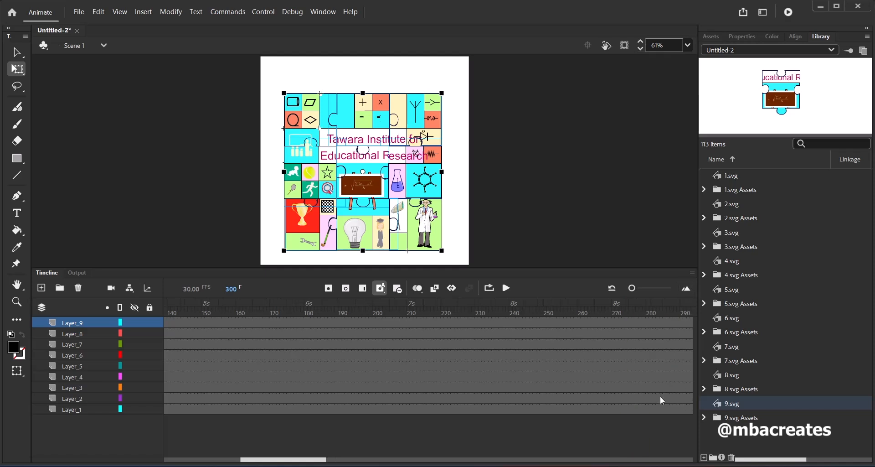
{"action": "left_click_drag", "start_coordinate": [325, 458], "coordinate": [351, 464]}
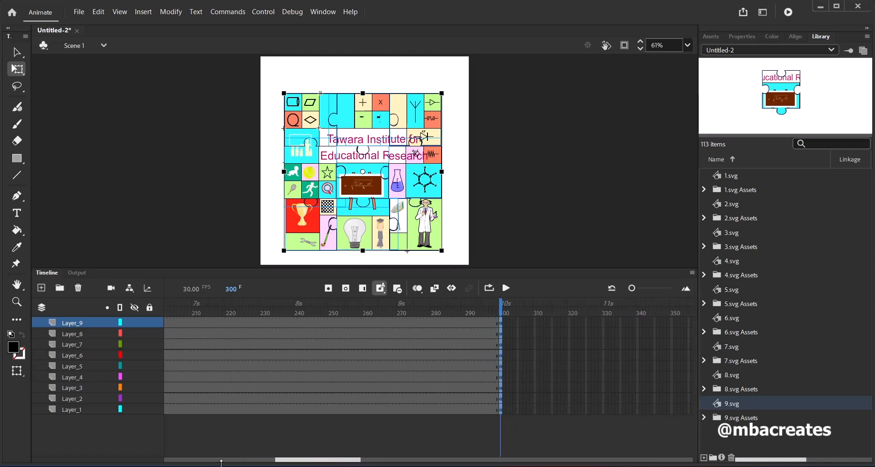
{"action": "left_click", "coordinate": [81, 409]}
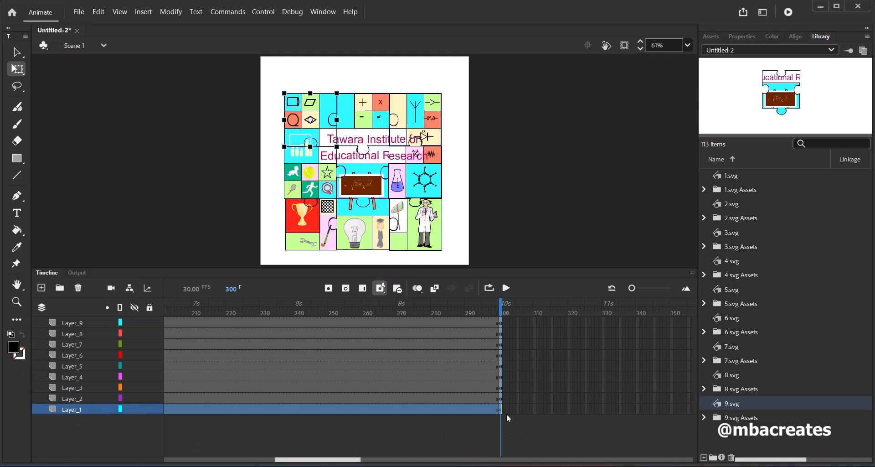
{"action": "left_click", "coordinate": [412, 410]}
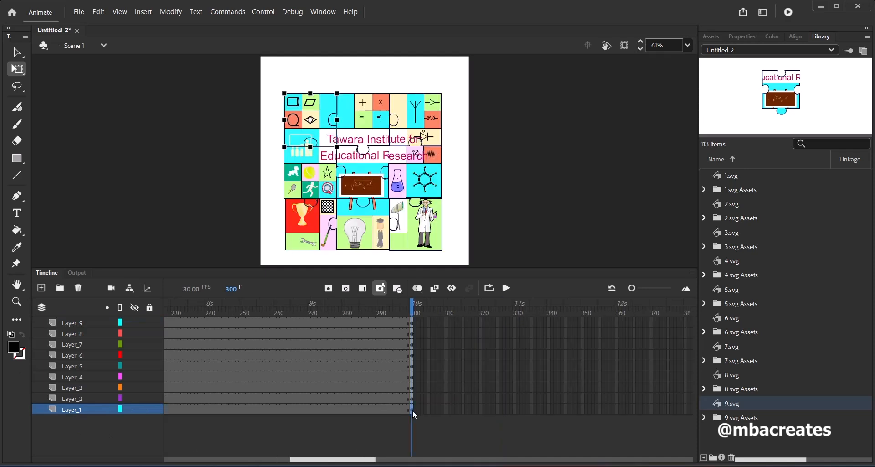
{"action": "right_click", "coordinate": [412, 409]}
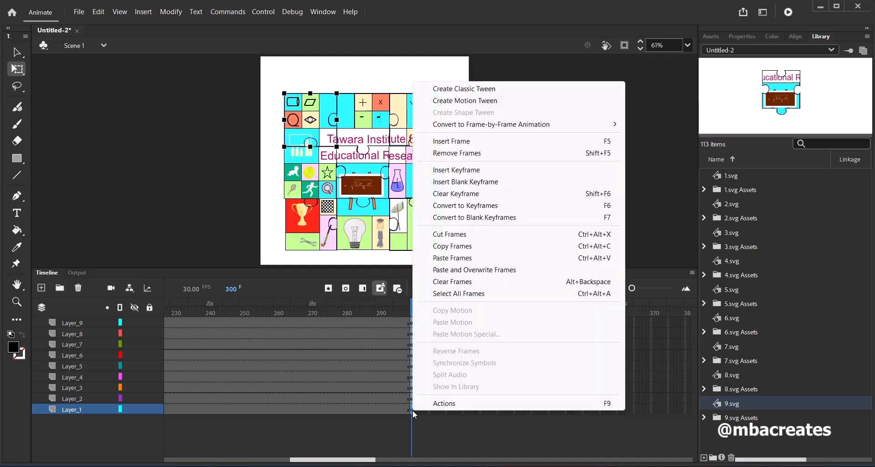
{"action": "left_click", "coordinate": [460, 246]}
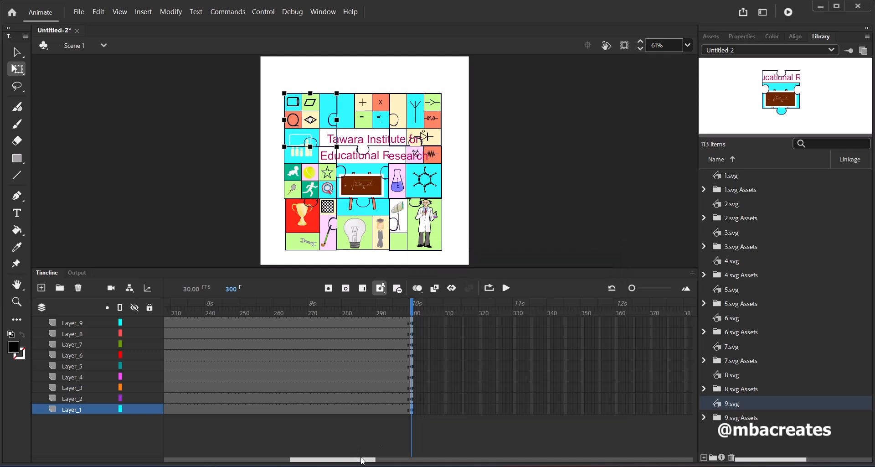
Paste the copied puzzle-piece keyframe at frame 30 of Layer_1
{"action": "left_click_drag", "start_coordinate": [363, 461], "coordinate": [226, 463]}
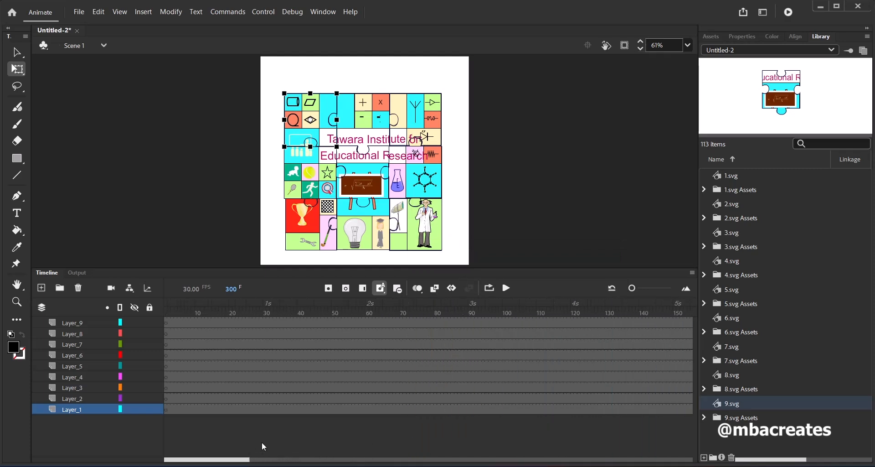
{"action": "left_click", "coordinate": [269, 410]}
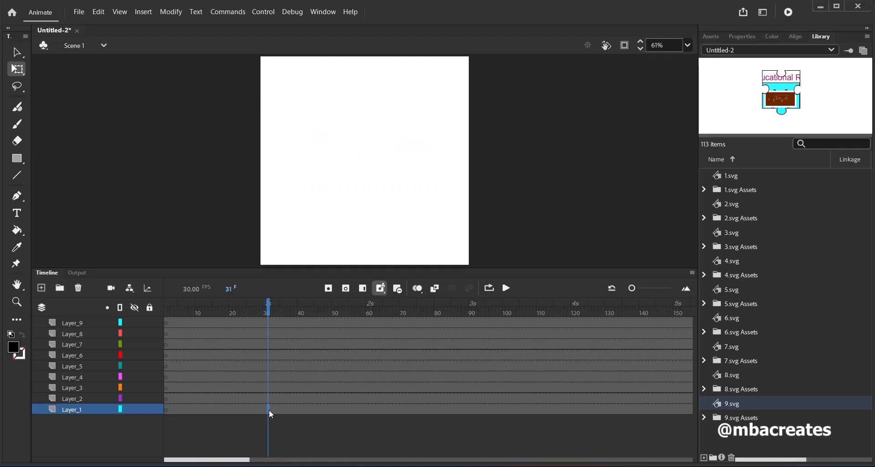
{"action": "left_click", "coordinate": [231, 290]}
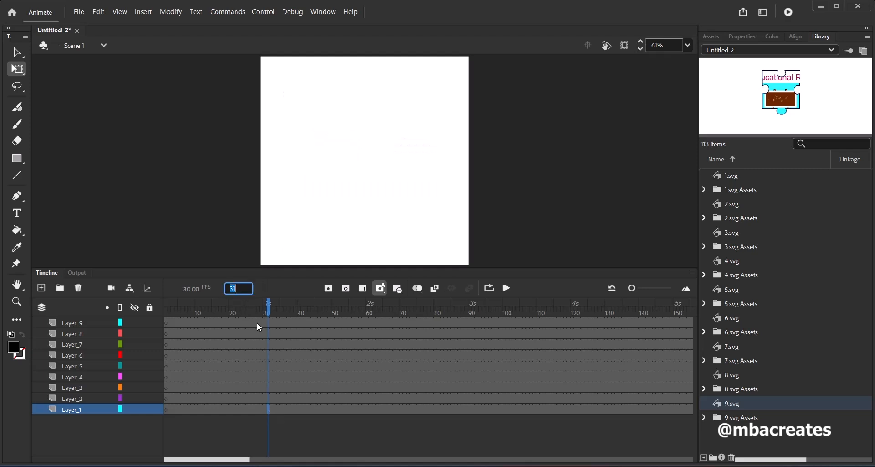
{"action": "type", "text": "30"}
{"action": "key", "text": "Return"}
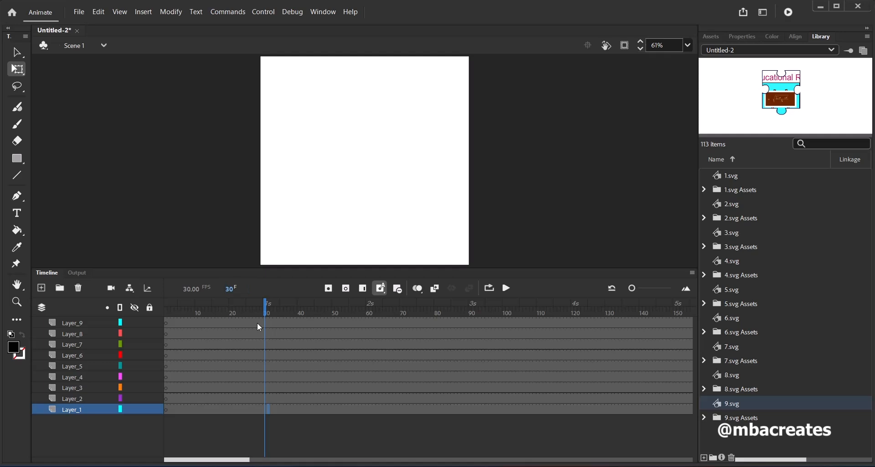
{"action": "right_click", "coordinate": [267, 412]}
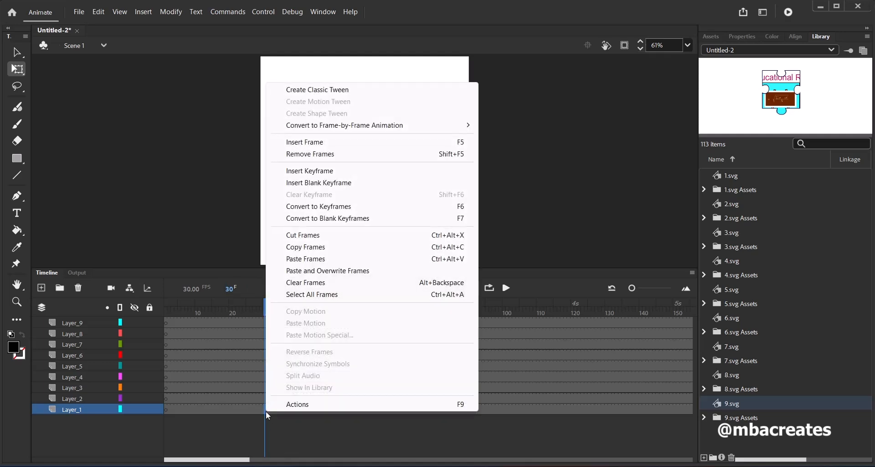
{"action": "left_click", "coordinate": [309, 259]}
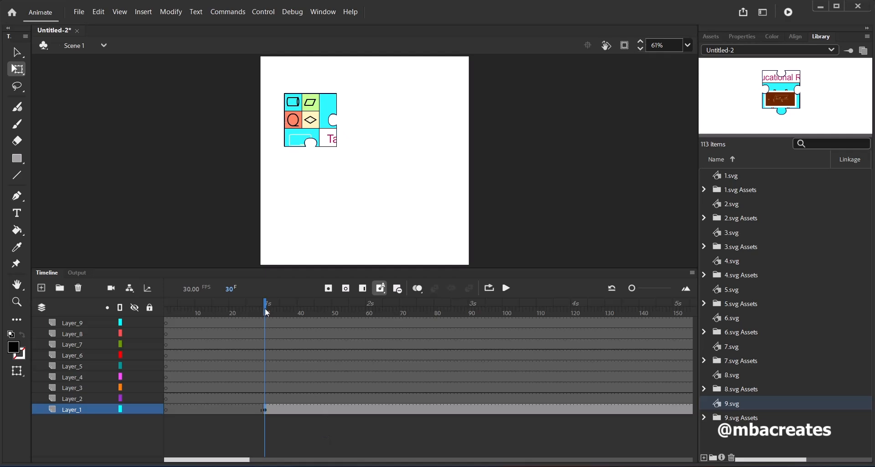
Paste the same puzzle-piece keyframe at frame 1 of Layer_1
{"action": "left_click_drag", "start_coordinate": [267, 313], "coordinate": [165, 315]}
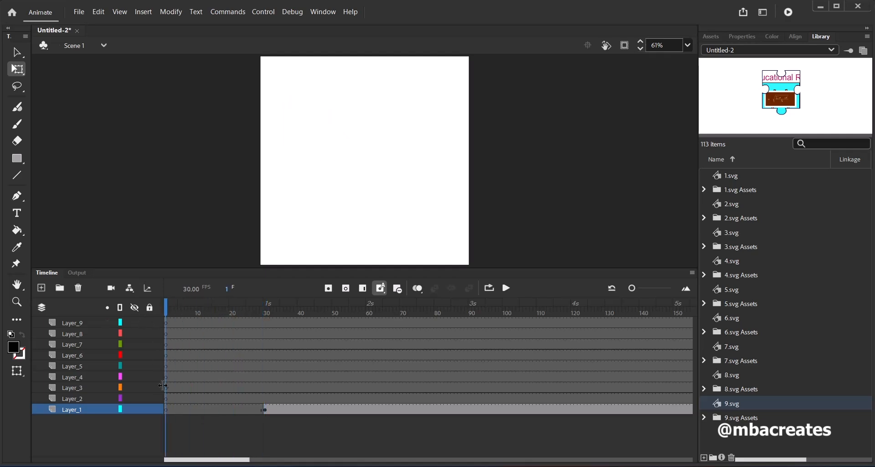
{"action": "right_click", "coordinate": [166, 413]}
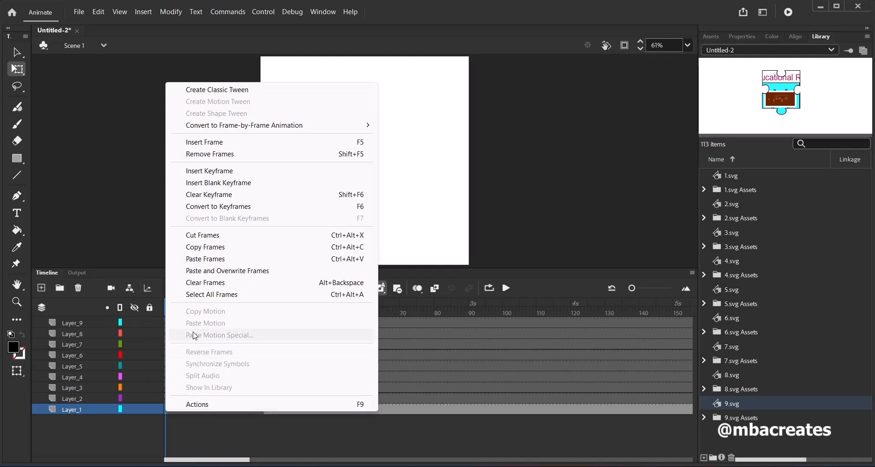
{"action": "left_click", "coordinate": [207, 259]}
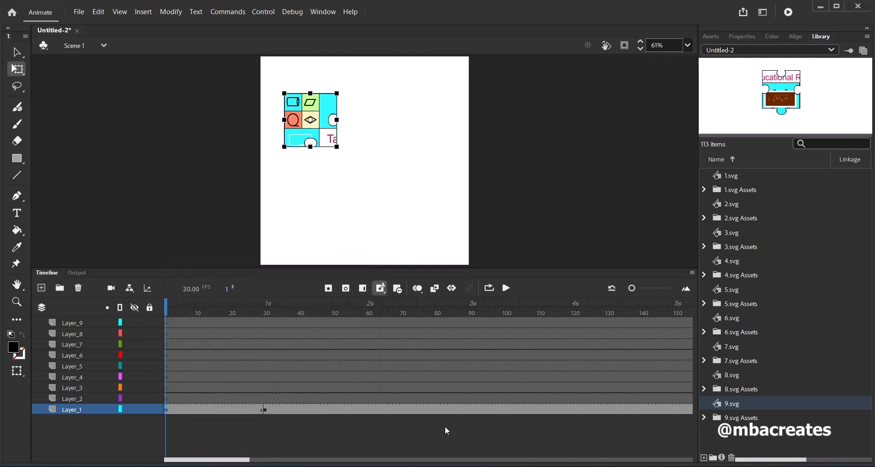
Set the stage zoom to 40% and move the frame 1 puzzle piece off the stage, beyond its upper-left corner
{"action": "left_click", "coordinate": [689, 46]}
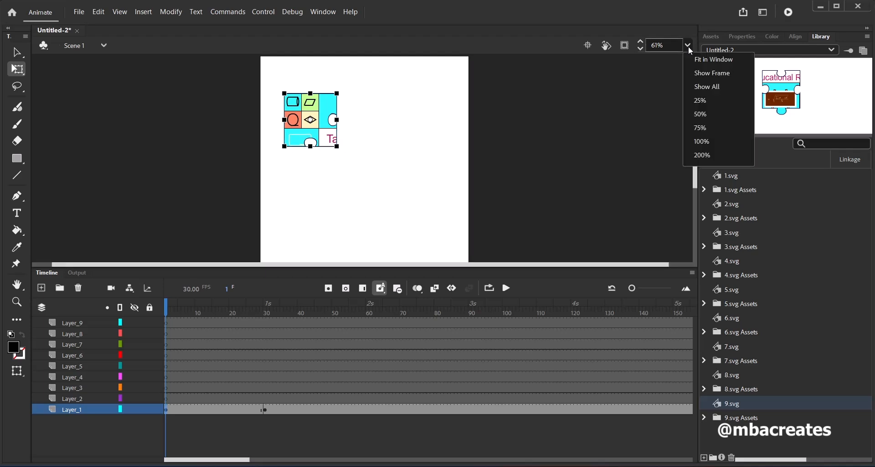
{"action": "left_click", "coordinate": [701, 115]}
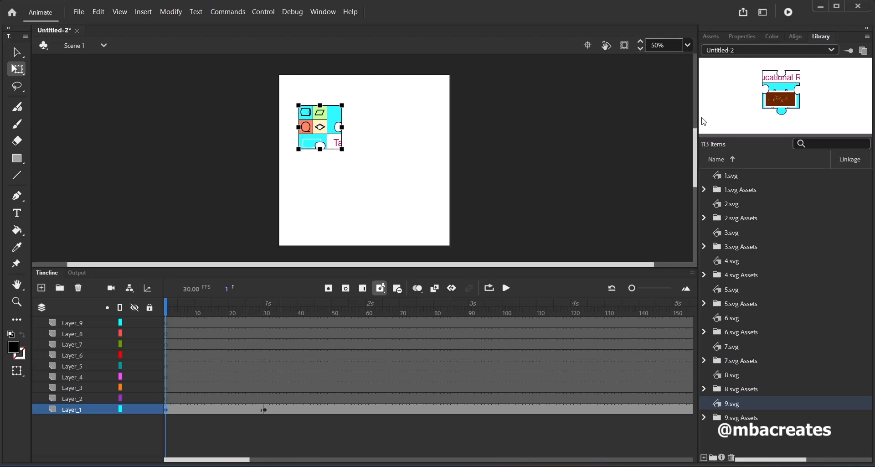
{"action": "left_click", "coordinate": [674, 44]}
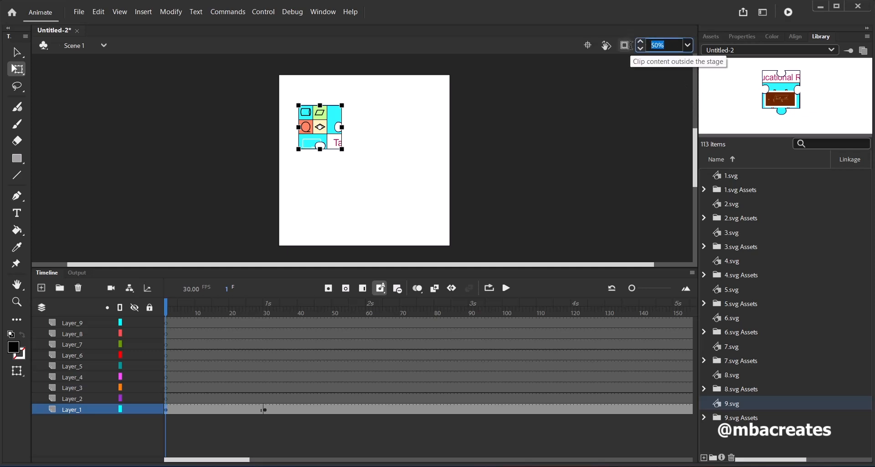
{"action": "type", "text": "40"}
{"action": "key", "text": "Return"}
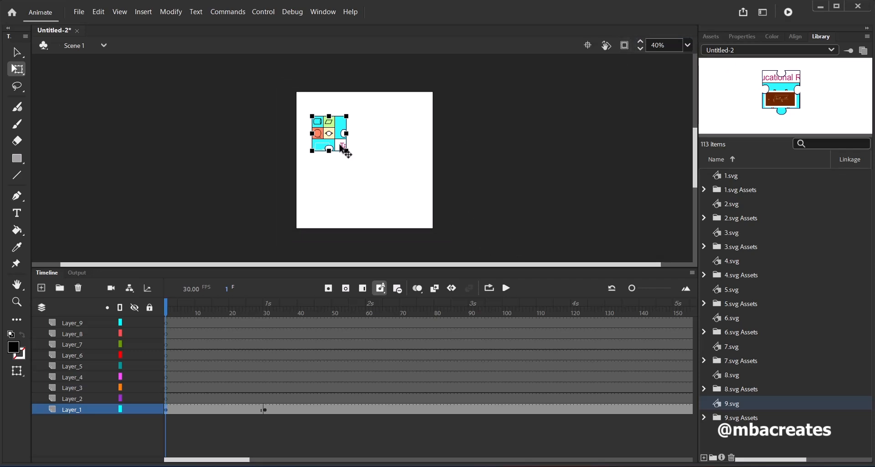
{"action": "left_click_drag", "start_coordinate": [341, 145], "coordinate": [286, 80]}
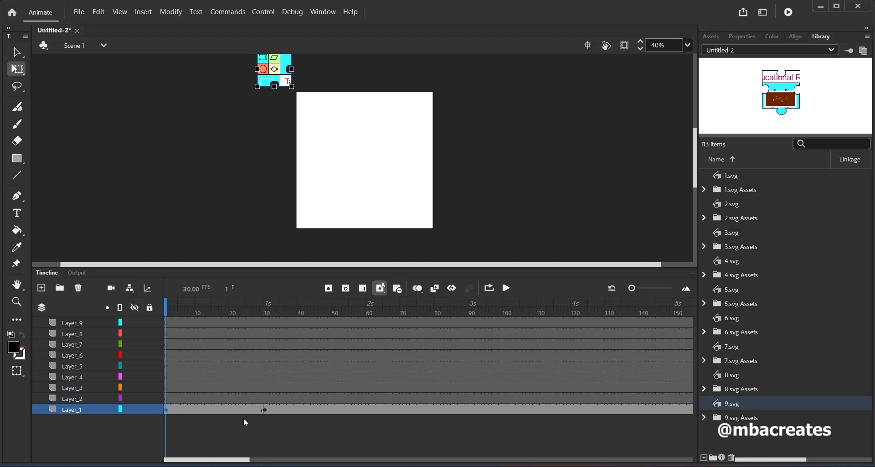
Create a classic tween between frames 1 and 30 of Layer_1 and scrub through it to preview the motion
{"action": "right_click", "coordinate": [226, 410]}
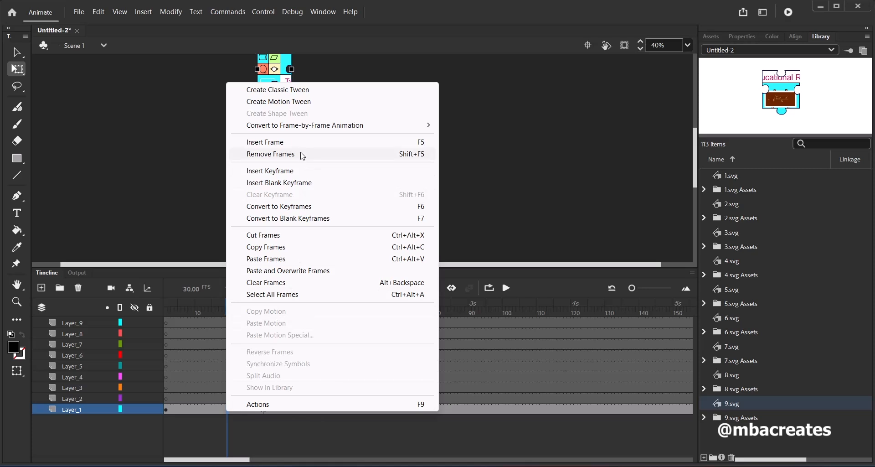
{"action": "left_click", "coordinate": [298, 94]}
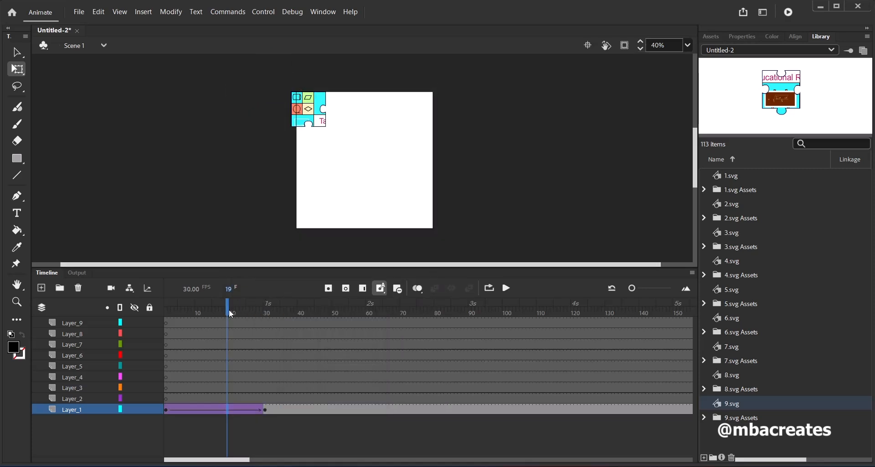
{"action": "left_click_drag", "start_coordinate": [225, 310], "coordinate": [268, 352]}
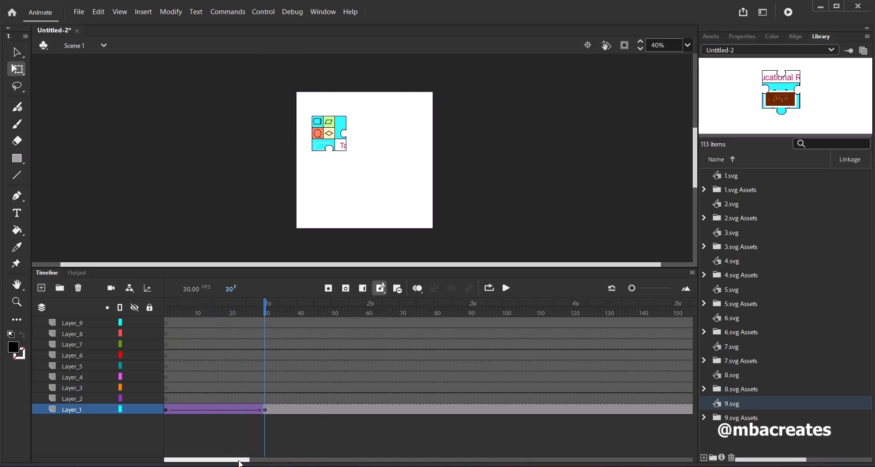
Copy the keyframe at frame 300 of Layer_2, which holds the second puzzle piece
{"action": "left_click_drag", "start_coordinate": [241, 463], "coordinate": [358, 459]}
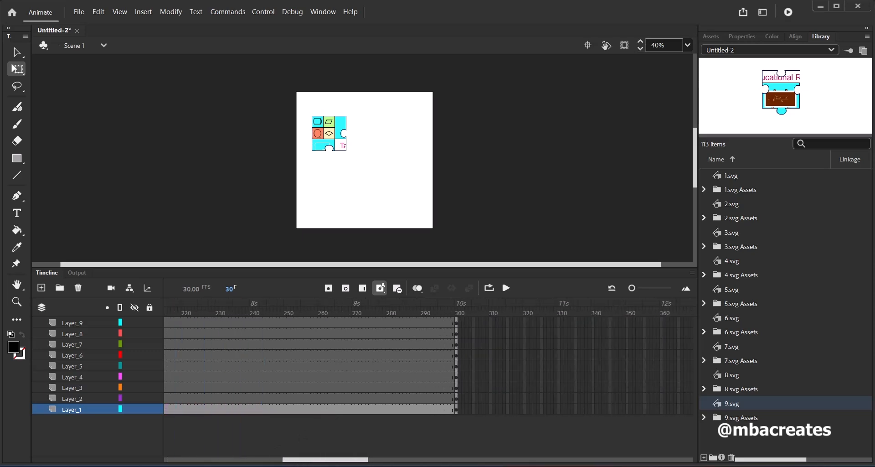
{"action": "left_click", "coordinate": [455, 400]}
{"action": "right_click", "coordinate": [456, 400]}
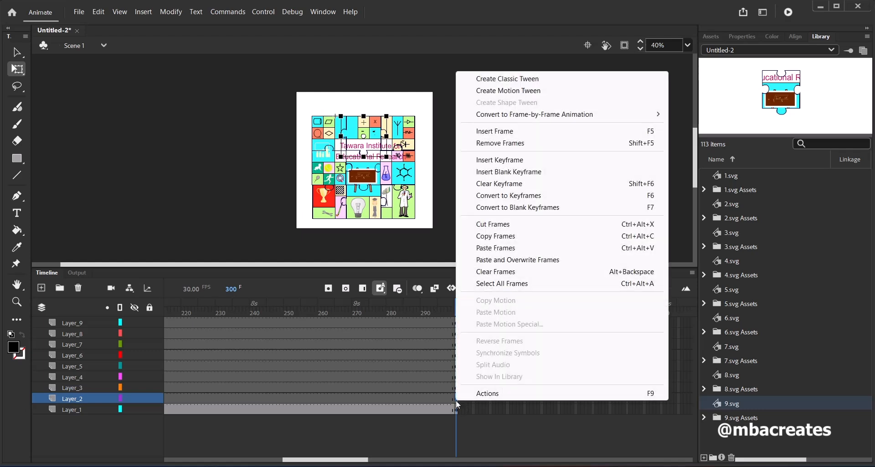
{"action": "left_click", "coordinate": [504, 236]}
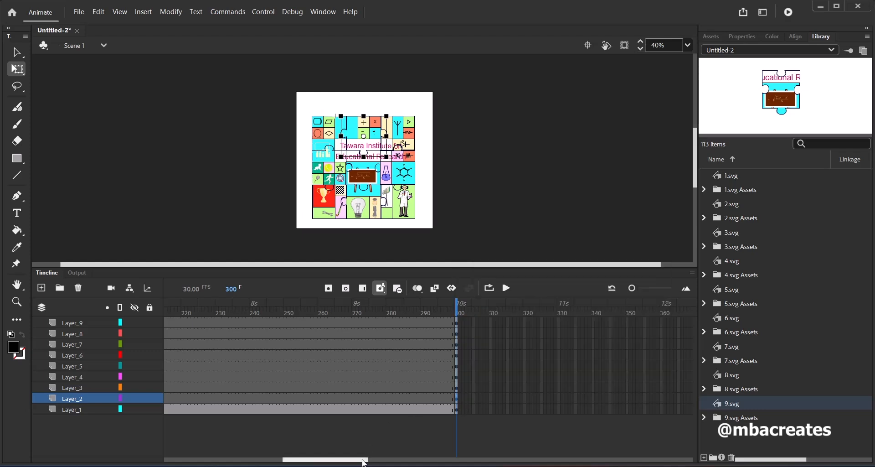
Paste the copied second-piece keyframe at frame 60 of Layer_2
{"action": "left_click_drag", "start_coordinate": [363, 464], "coordinate": [249, 462]}
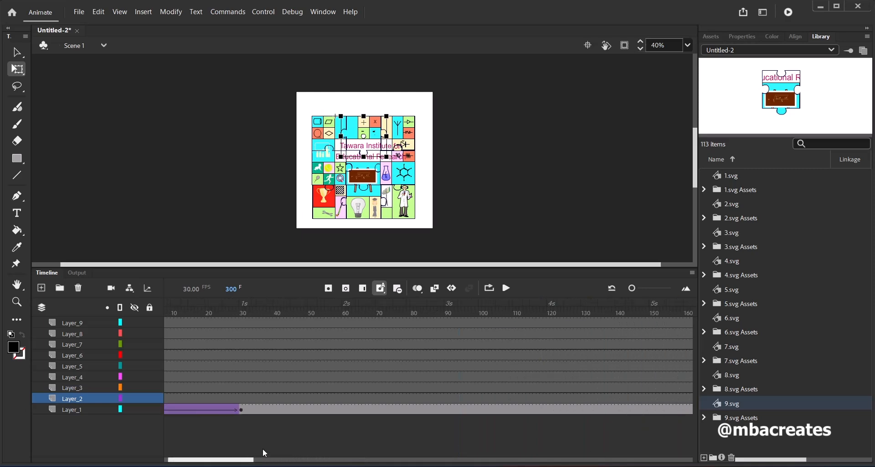
{"action": "left_click", "coordinate": [340, 401]}
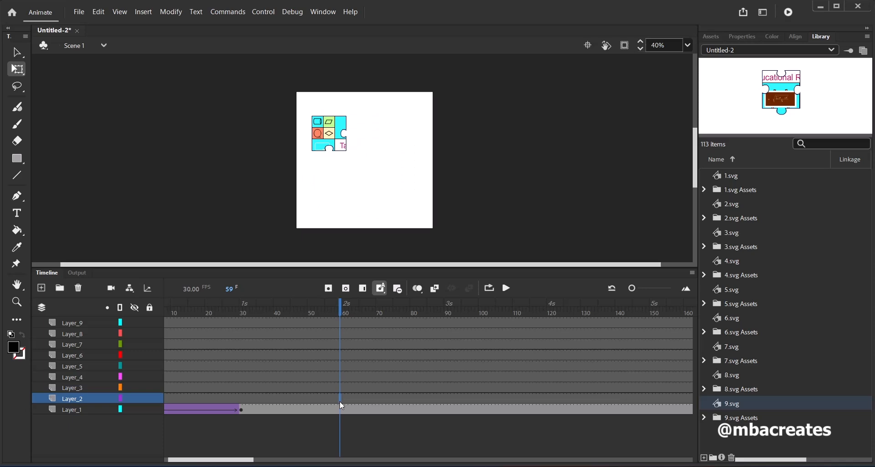
{"action": "left_click", "coordinate": [343, 401]}
{"action": "right_click", "coordinate": [343, 401]}
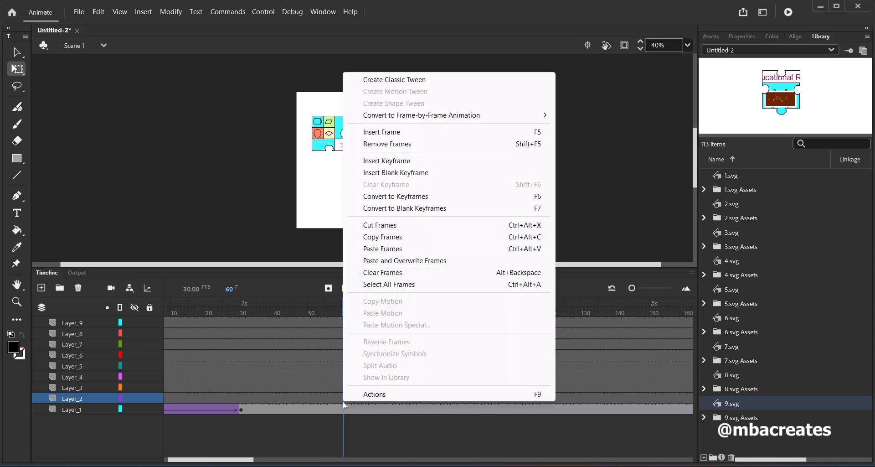
{"action": "left_click", "coordinate": [381, 251]}
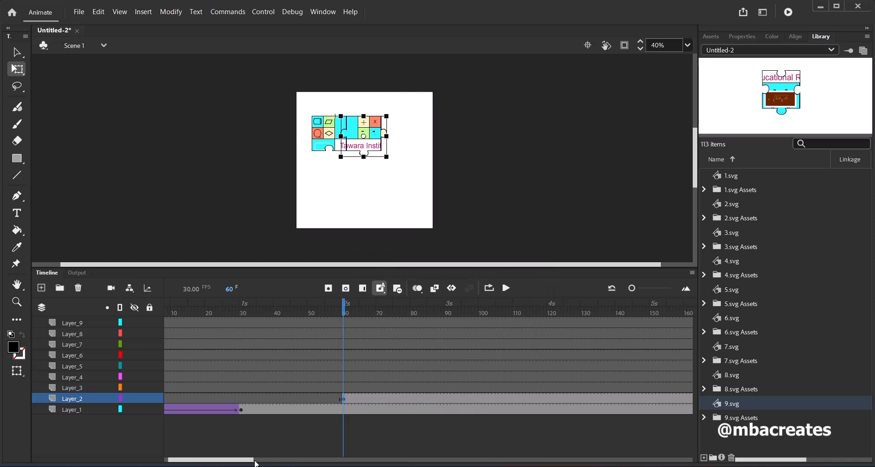
Paste the same second-piece keyframe at frame 30 of Layer_2
{"action": "left_click_drag", "start_coordinate": [257, 462], "coordinate": [230, 461]}
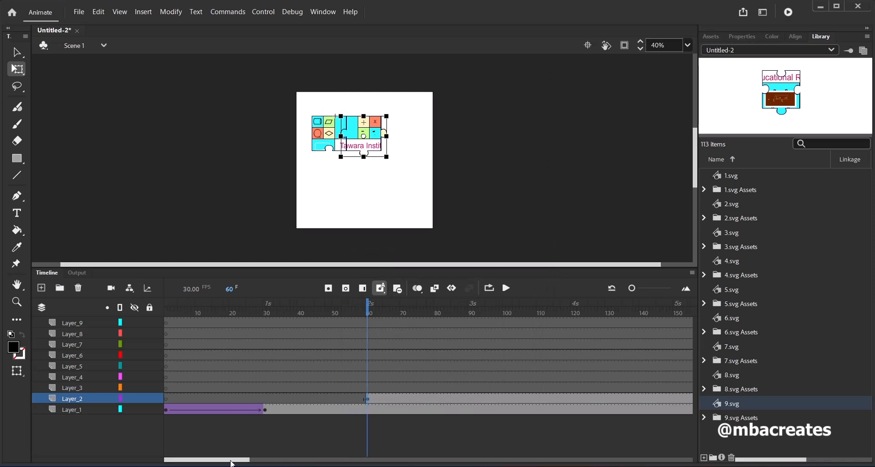
{"action": "left_click", "coordinate": [266, 398]}
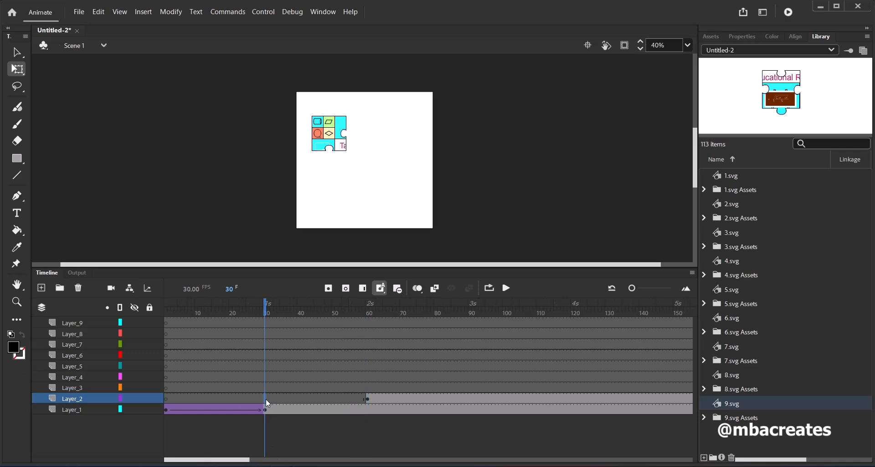
{"action": "right_click", "coordinate": [266, 398]}
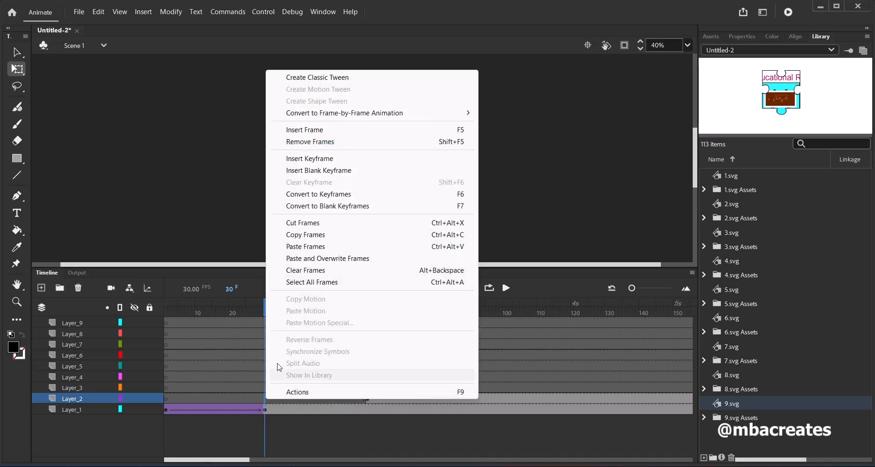
{"action": "left_click", "coordinate": [303, 246]}
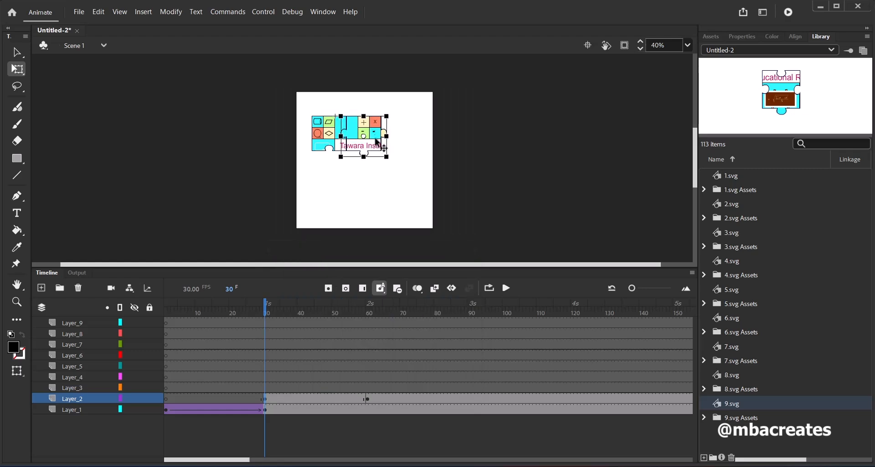
Move the second piece above the stage at frame 30 of Layer_2 and create a classic tween up to frame 60
{"action": "left_click_drag", "start_coordinate": [374, 140], "coordinate": [378, 77]}
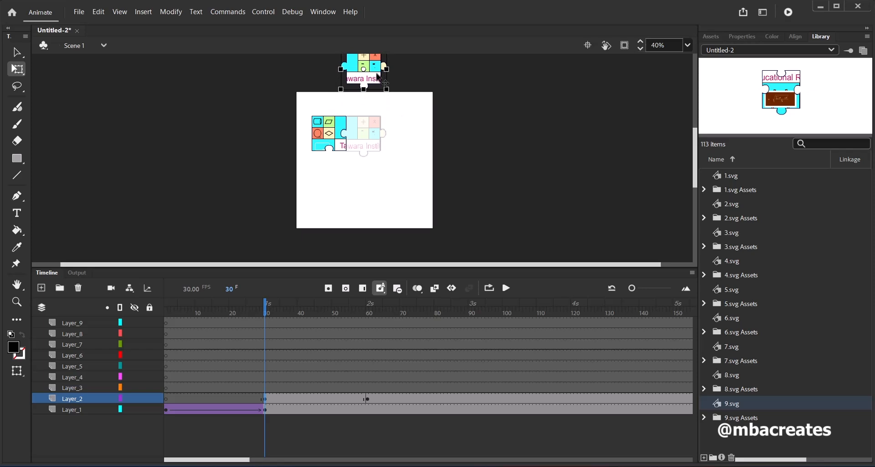
{"action": "left_click_drag", "start_coordinate": [378, 78], "coordinate": [378, 78]}
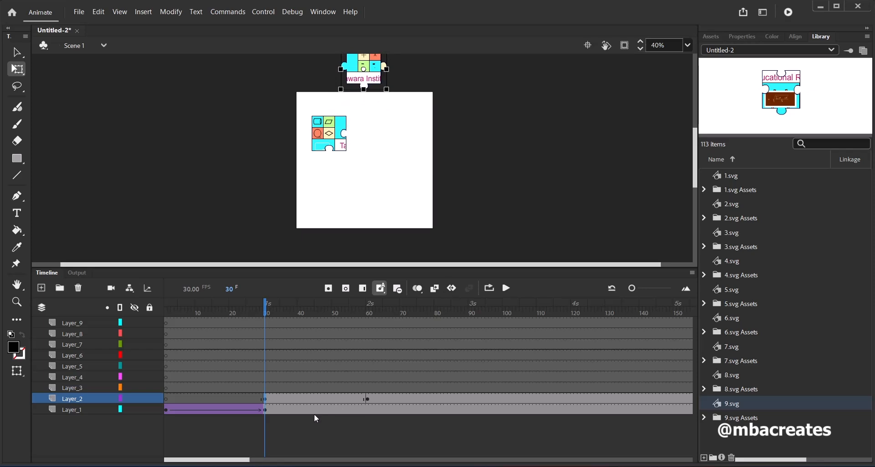
{"action": "right_click", "coordinate": [296, 403]}
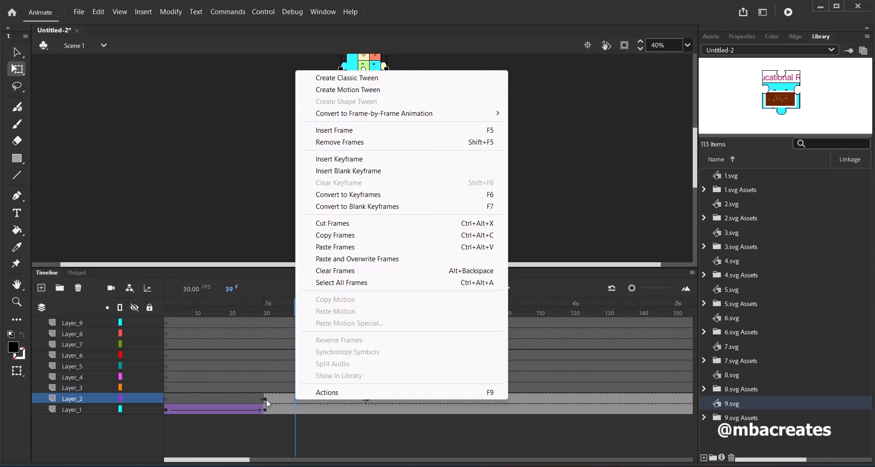
{"action": "left_click", "coordinate": [356, 89]}
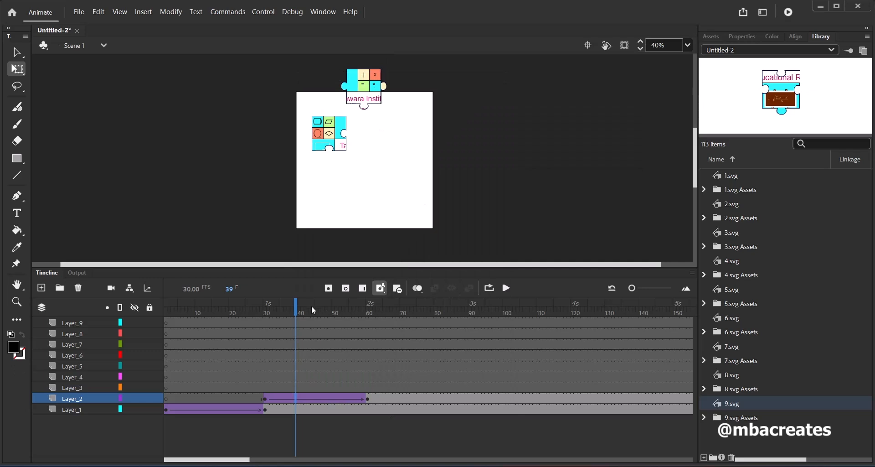
{"action": "left_click_drag", "start_coordinate": [299, 314], "coordinate": [370, 352]}
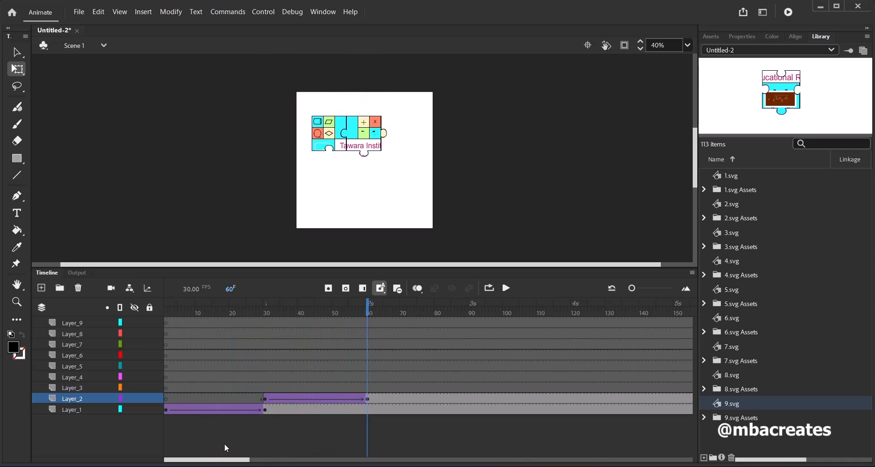
Copy the keyframe at frame 300 of Layer_3, which holds the third puzzle piece
{"action": "left_click_drag", "start_coordinate": [211, 460], "coordinate": [331, 463]}
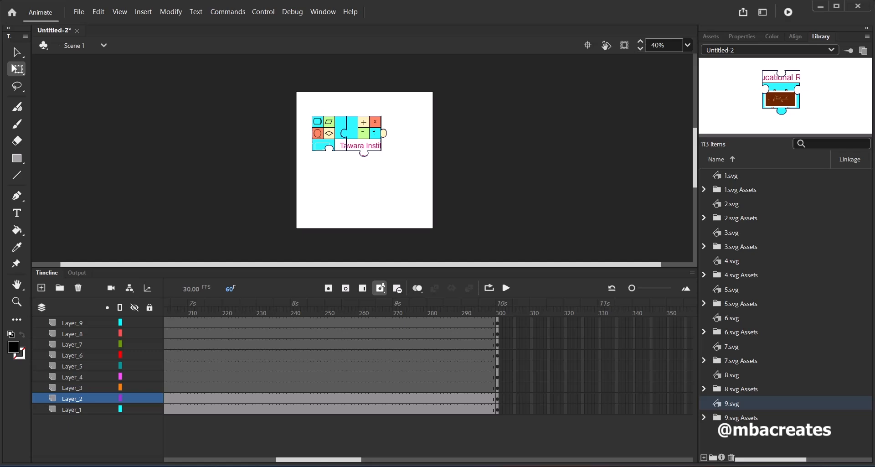
{"action": "right_click", "coordinate": [497, 388]}
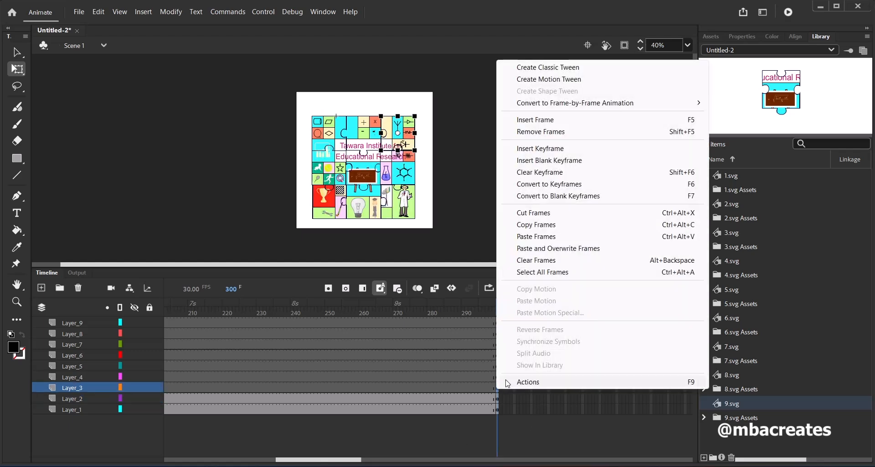
{"action": "left_click", "coordinate": [534, 225]}
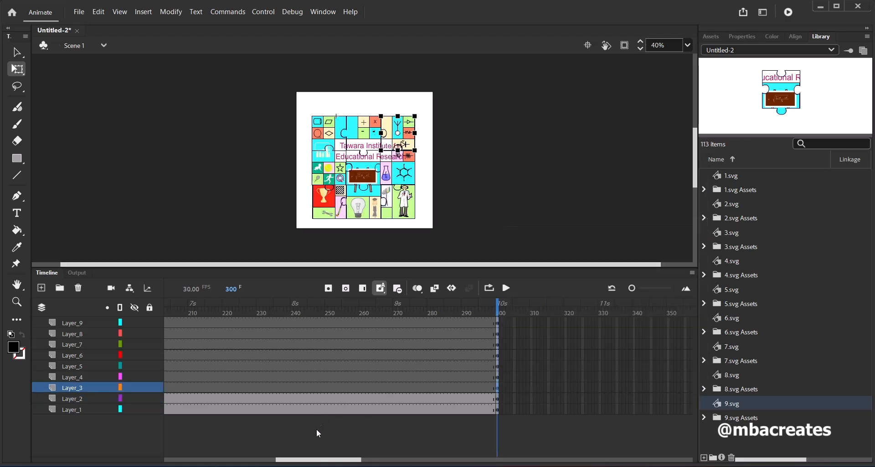
Paste the copied third-piece keyframe at frames 90 and 60 of Layer_3
{"action": "left_click_drag", "start_coordinate": [332, 459], "coordinate": [197, 463]}
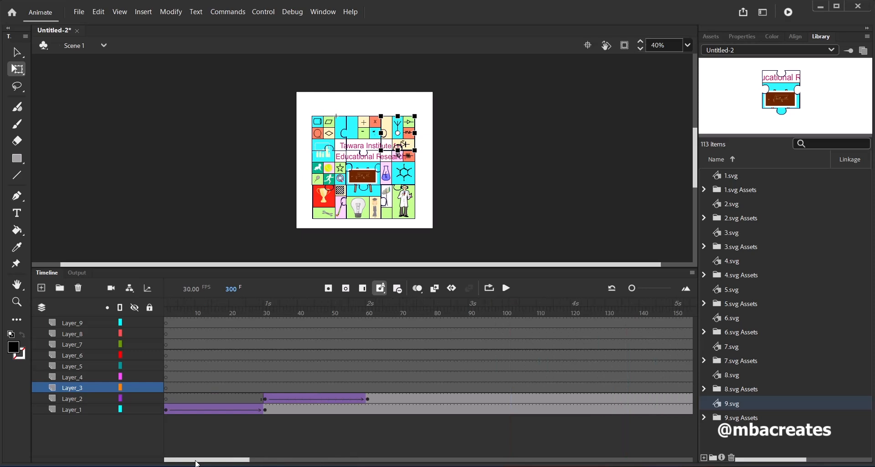
{"action": "left_click", "coordinate": [470, 390]}
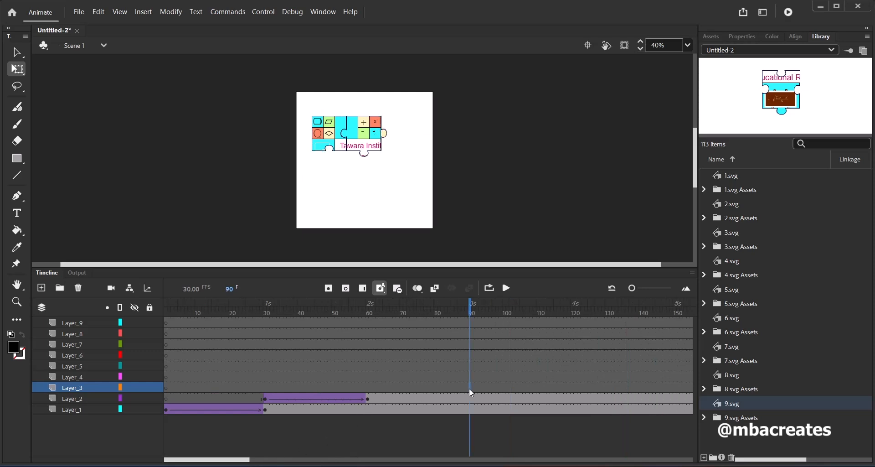
{"action": "right_click", "coordinate": [469, 387]}
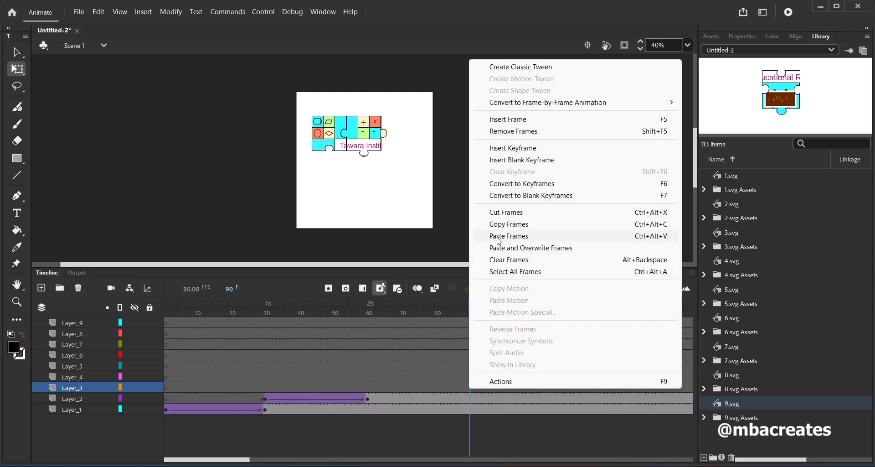
{"action": "left_click", "coordinate": [498, 288]}
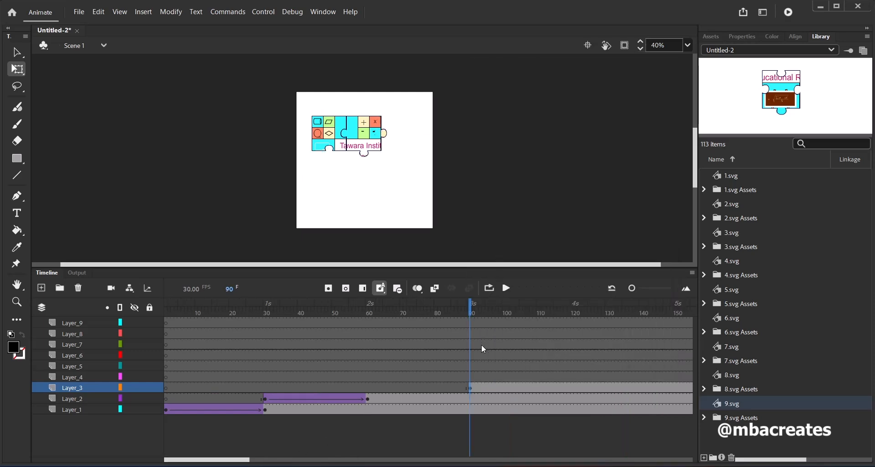
{"action": "left_click", "coordinate": [368, 389]}
{"action": "right_click", "coordinate": [367, 387]}
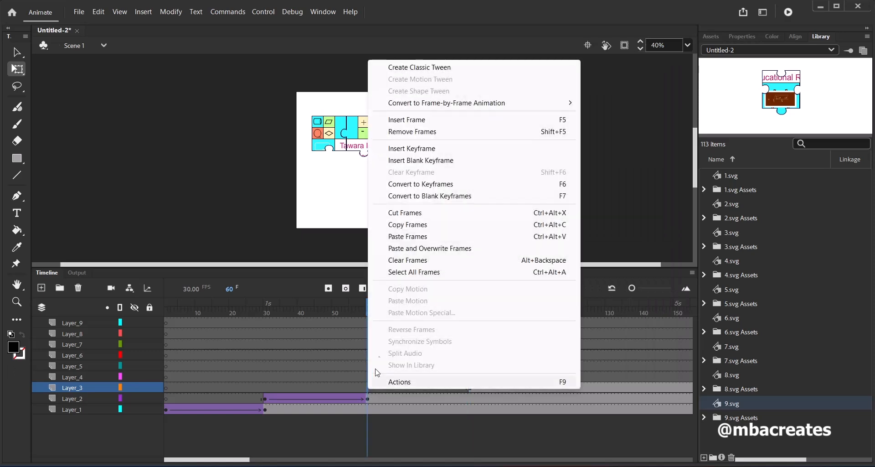
{"action": "left_click", "coordinate": [409, 237]}
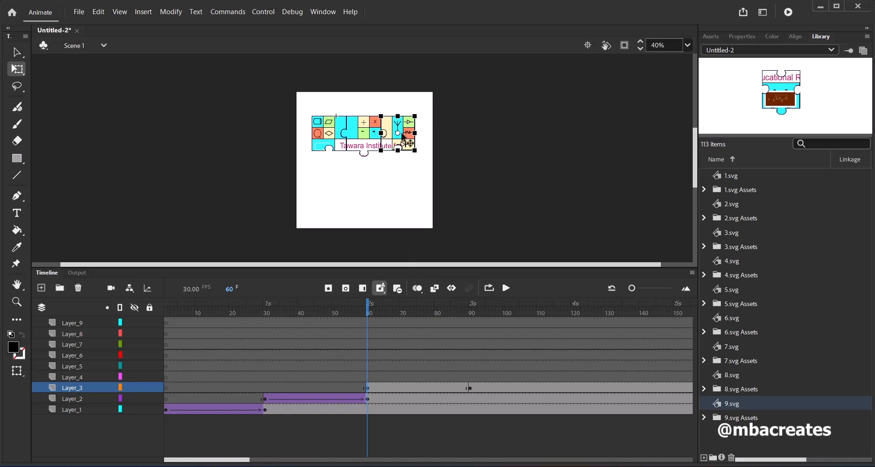
Move the third piece beyond the stage's upper-right corner at frame 60 and create a classic tween to frame 90 on Layer_3
{"action": "left_click_drag", "start_coordinate": [404, 143], "coordinate": [459, 85]}
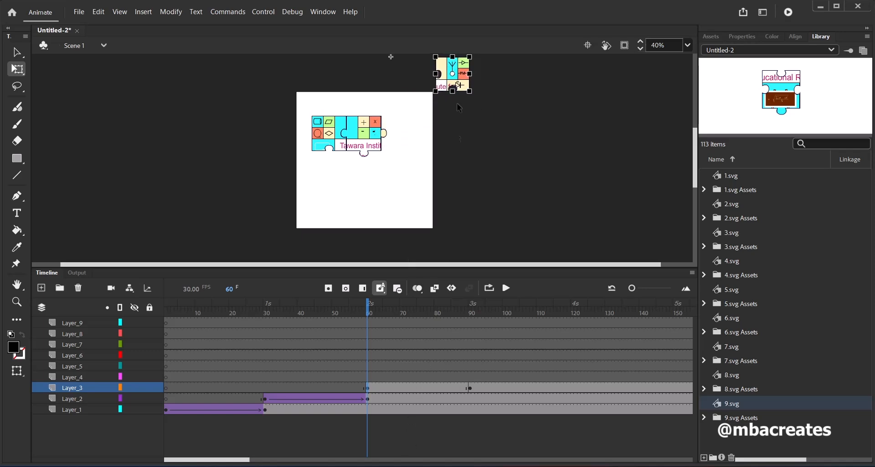
{"action": "right_click", "coordinate": [414, 390]}
{"action": "left_click", "coordinate": [486, 80]}
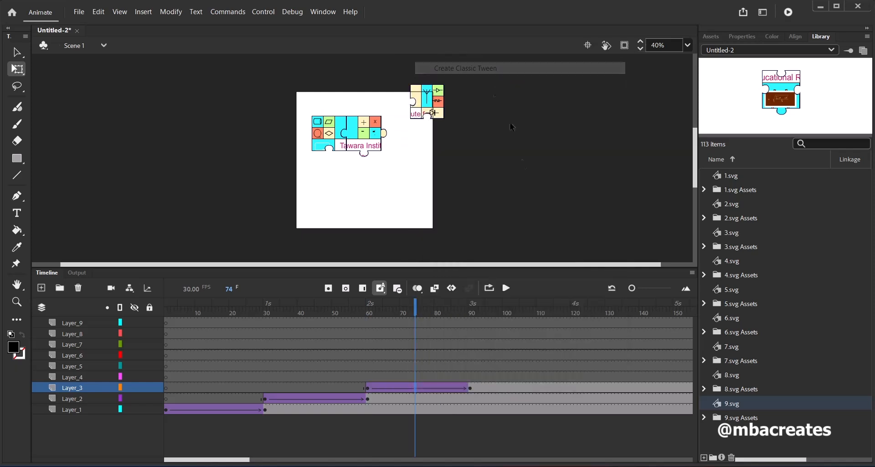
{"action": "left_click_drag", "start_coordinate": [415, 313], "coordinate": [470, 345]}
Copy the keyframe at frame 300 of Layer_4, which holds the fourth puzzle piece
{"action": "left_click_drag", "start_coordinate": [248, 462], "coordinate": [349, 461]}
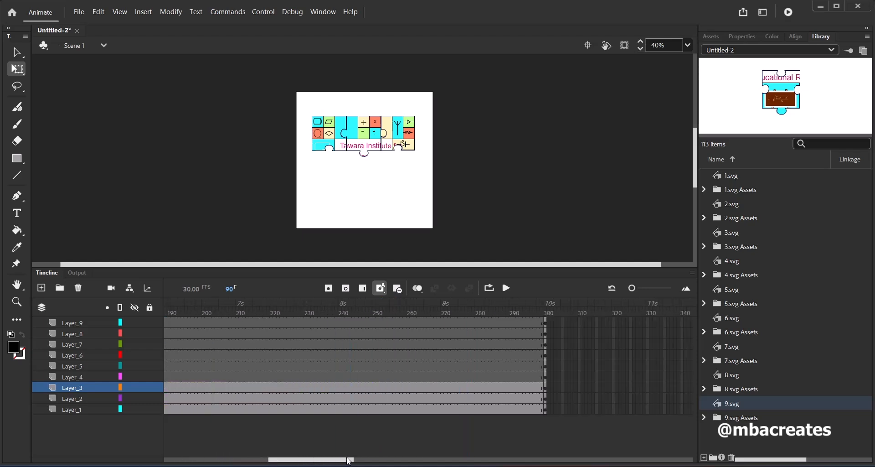
{"action": "left_click", "coordinate": [545, 378]}
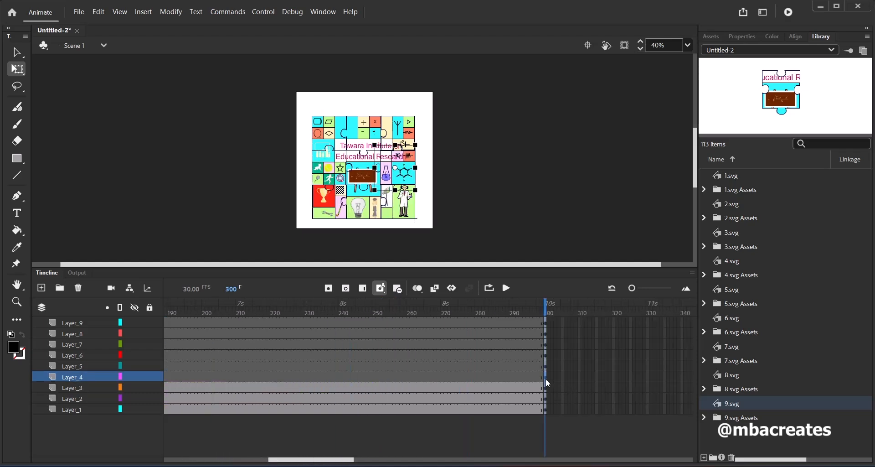
{"action": "right_click", "coordinate": [546, 378]}
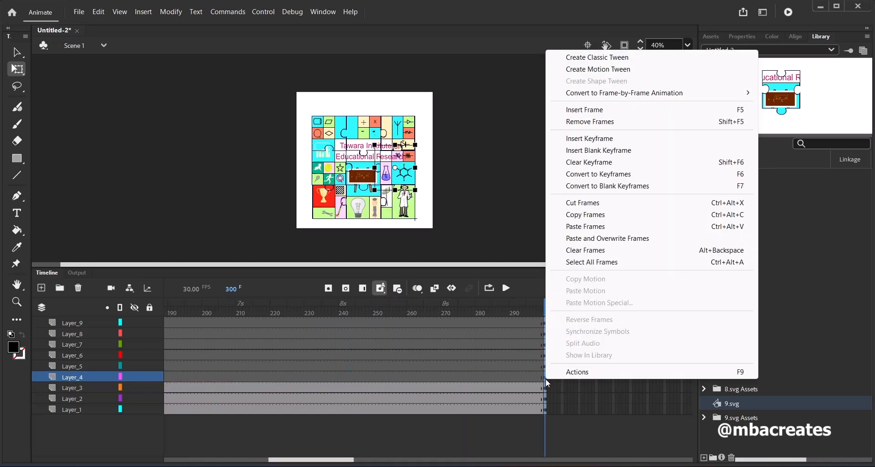
{"action": "left_click", "coordinate": [587, 215]}
Paste the copied fourth-piece keyframe at frames 120 and 90 of Layer_4
{"action": "left_click_drag", "start_coordinate": [350, 461], "coordinate": [259, 463]}
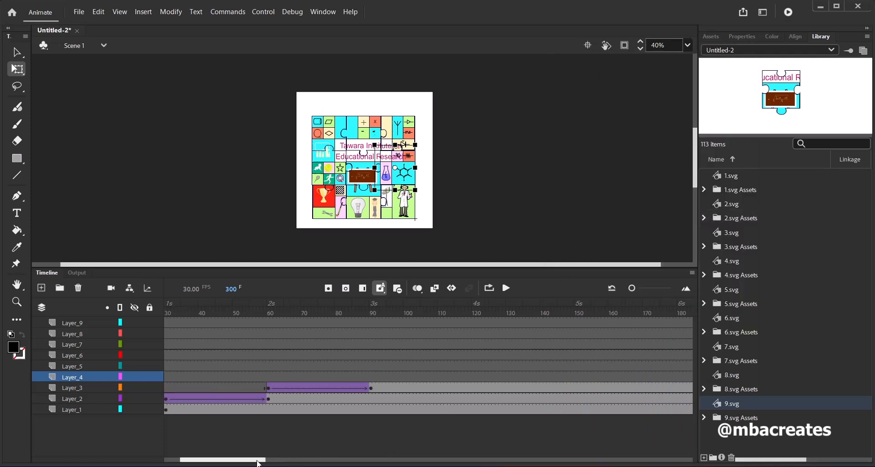
{"action": "left_click", "coordinate": [475, 376]}
{"action": "left_click", "coordinate": [473, 377]}
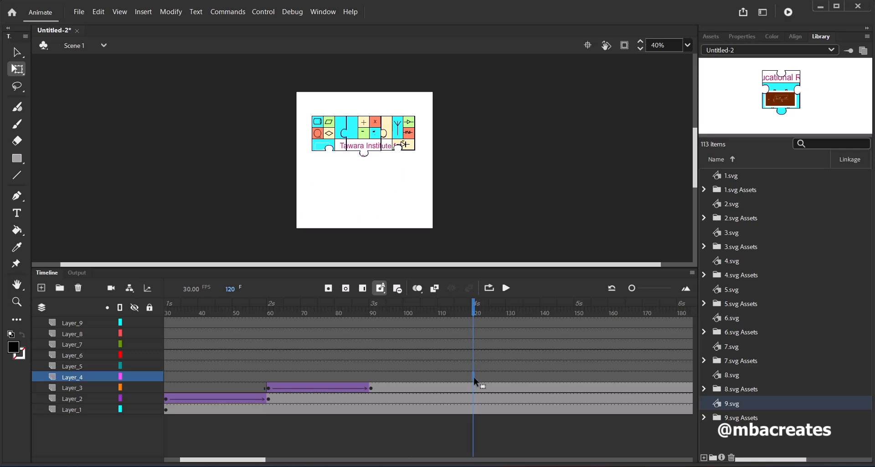
{"action": "right_click", "coordinate": [474, 377]}
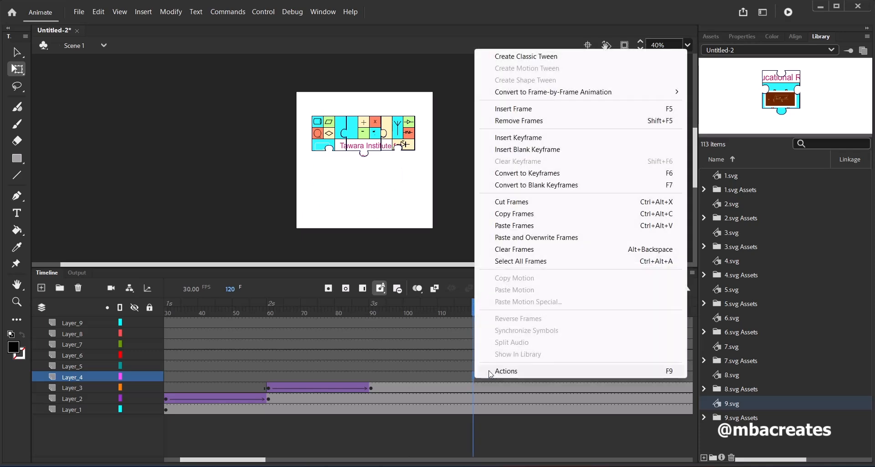
{"action": "left_click", "coordinate": [518, 225]}
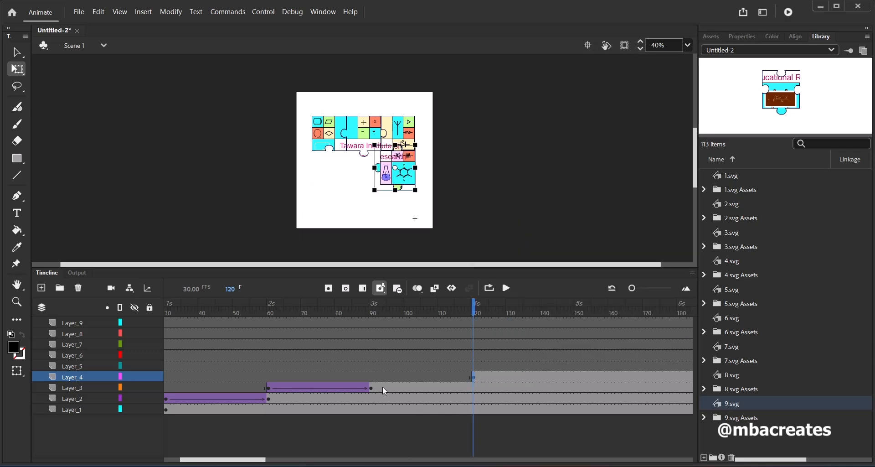
{"action": "left_click", "coordinate": [371, 377]}
{"action": "right_click", "coordinate": [371, 377]}
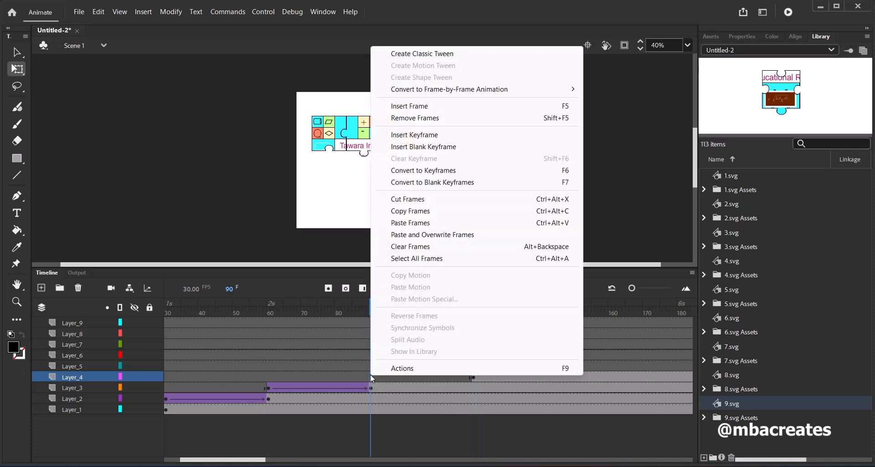
{"action": "left_click", "coordinate": [408, 222]}
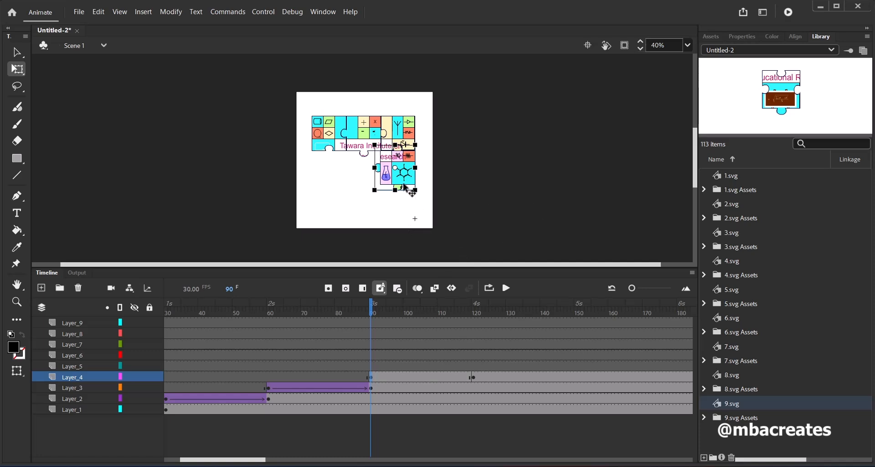
Place the fourth piece upside down to the right of the stage at frame 90 and create a classic tween to frame 120 on Layer_4
{"action": "left_click_drag", "start_coordinate": [405, 185], "coordinate": [433, 129]}
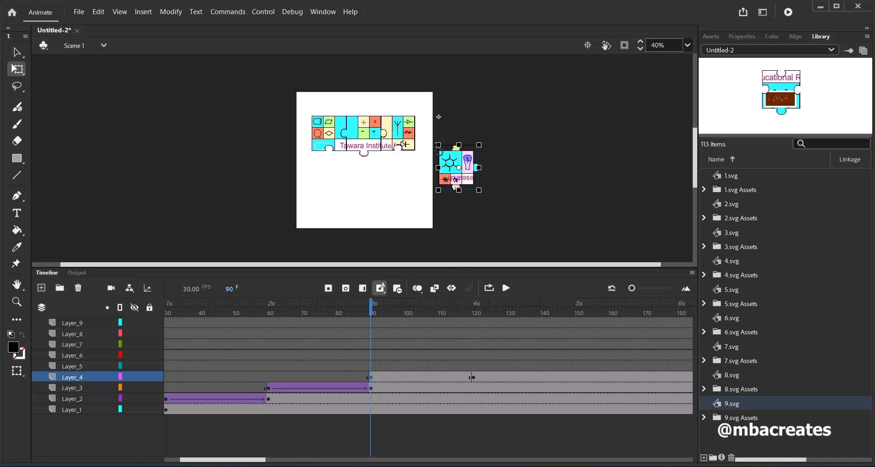
{"action": "right_click", "coordinate": [415, 382]}
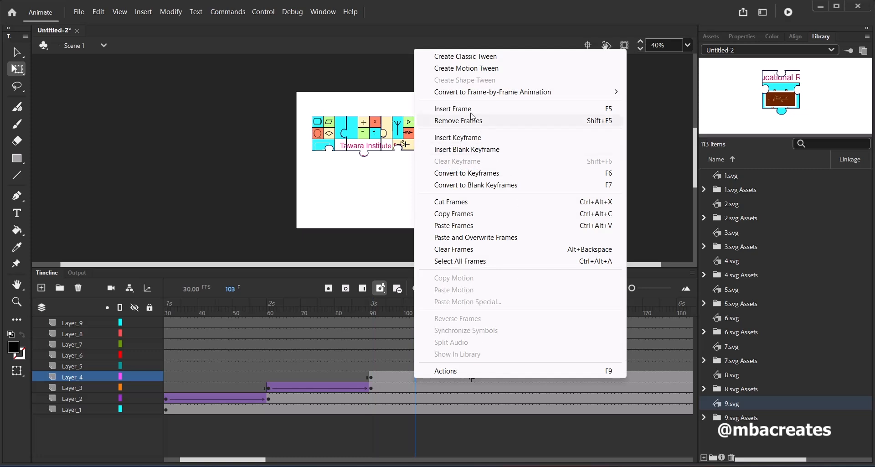
{"action": "left_click", "coordinate": [471, 57]}
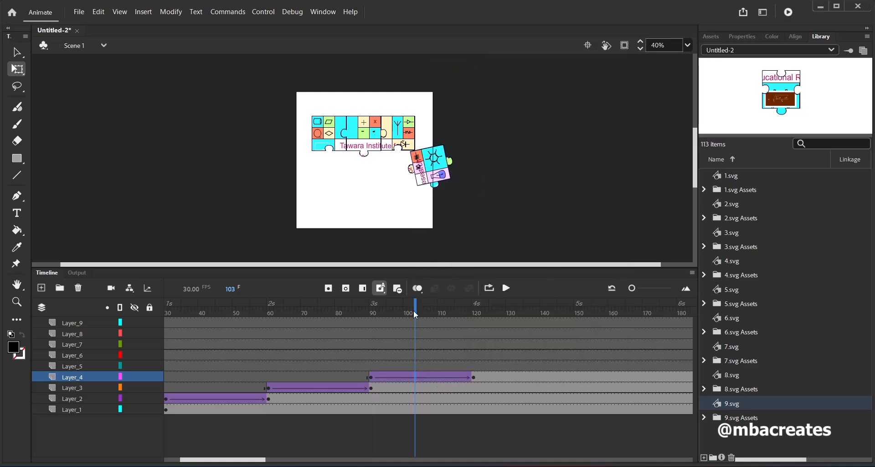
{"action": "left_click_drag", "start_coordinate": [414, 315], "coordinate": [479, 335]}
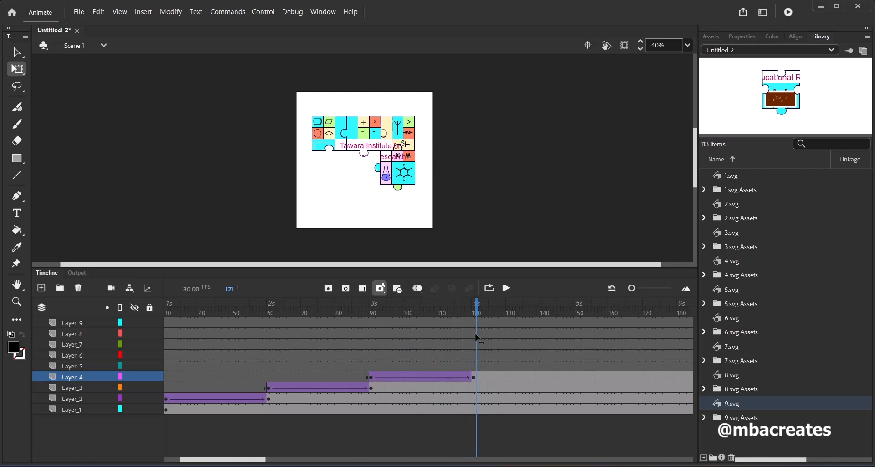
{"action": "left_click_drag", "start_coordinate": [476, 337], "coordinate": [473, 338]}
Copy the keyframe at frame 300 of Layer_5, which holds the fifth puzzle piece
{"action": "left_click_drag", "start_coordinate": [254, 460], "coordinate": [340, 460]}
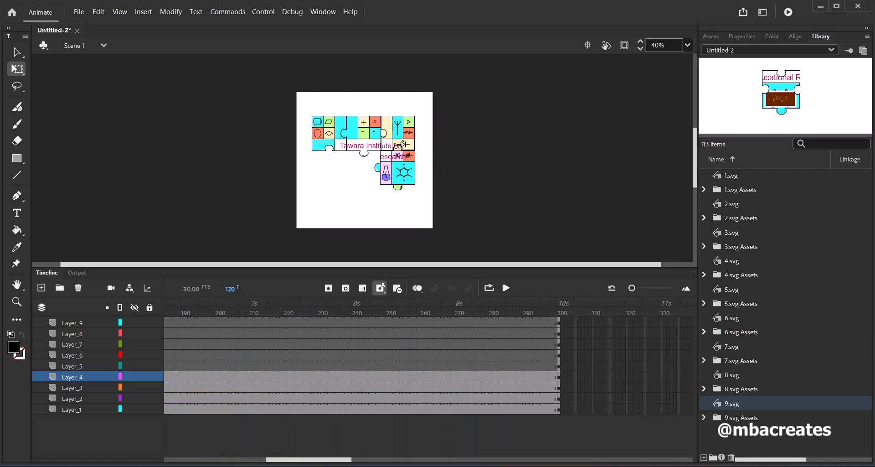
{"action": "right_click", "coordinate": [560, 368]}
{"action": "left_click", "coordinate": [606, 202]}
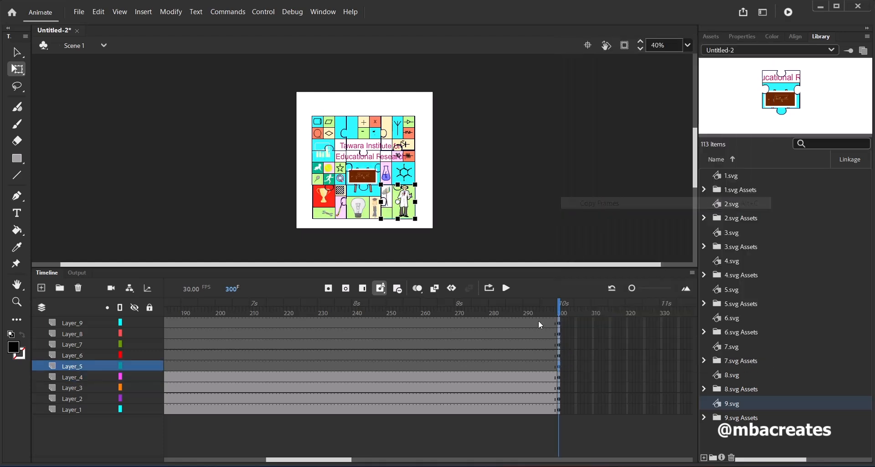
Paste the copied fifth-piece keyframe at frame 150 of Layer_5
{"action": "left_click_drag", "start_coordinate": [339, 461], "coordinate": [283, 462]}
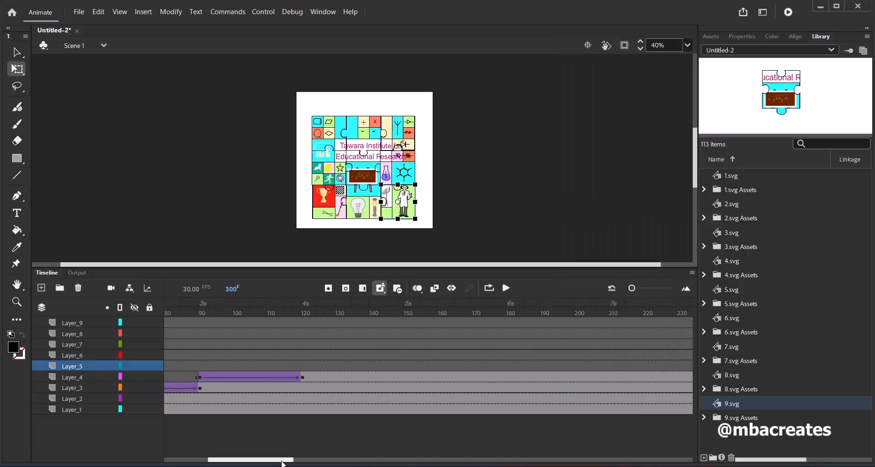
{"action": "left_click", "coordinate": [404, 372]}
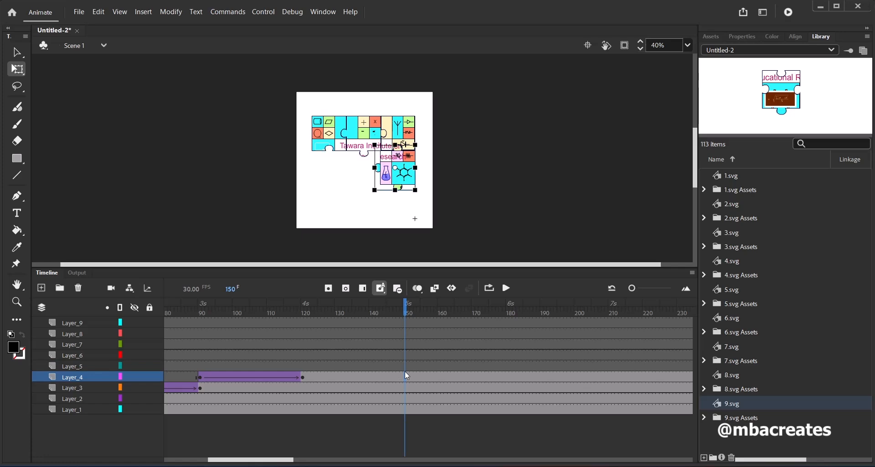
{"action": "left_click", "coordinate": [404, 364]}
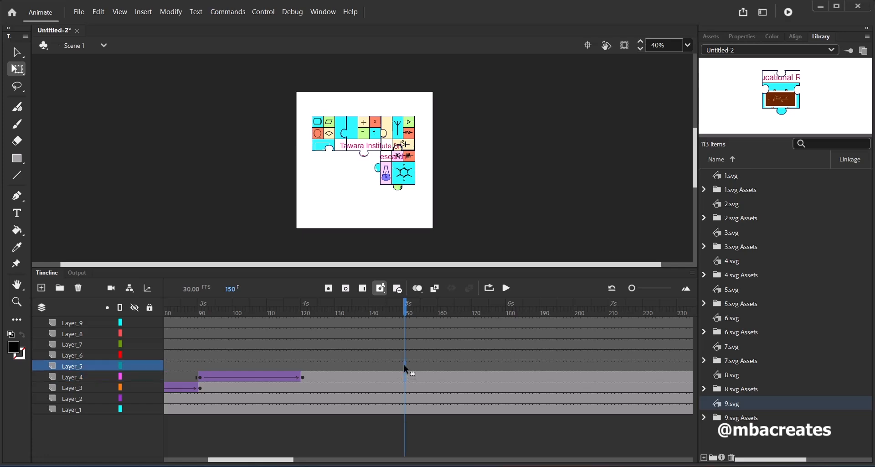
{"action": "right_click", "coordinate": [403, 364]}
{"action": "left_click", "coordinate": [437, 213]}
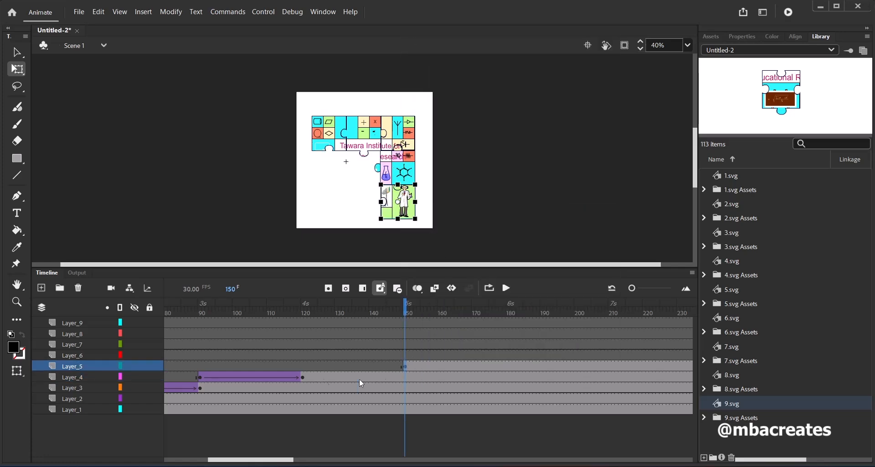
Paste the copied fifth-piece keyframe at frame 120 of Layer_5 and move the piece off stage past the stage's lower-right corner
{"action": "left_click", "coordinate": [302, 367]}
{"action": "right_click", "coordinate": [303, 367]}
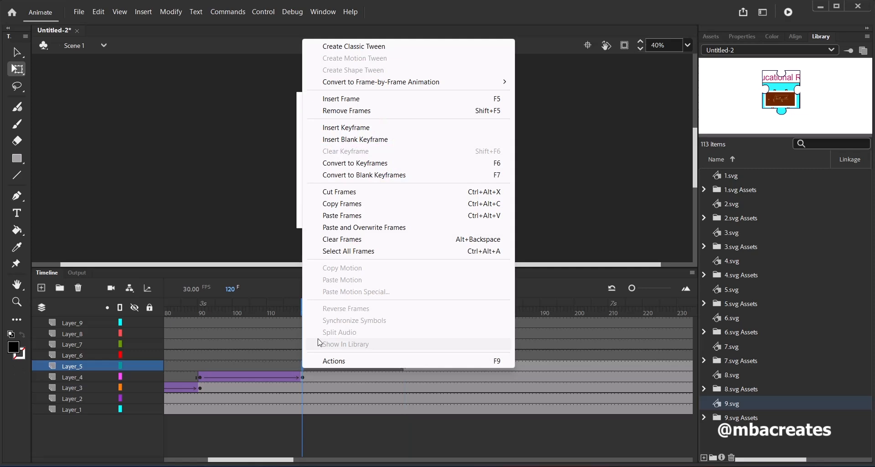
{"action": "left_click", "coordinate": [351, 217]}
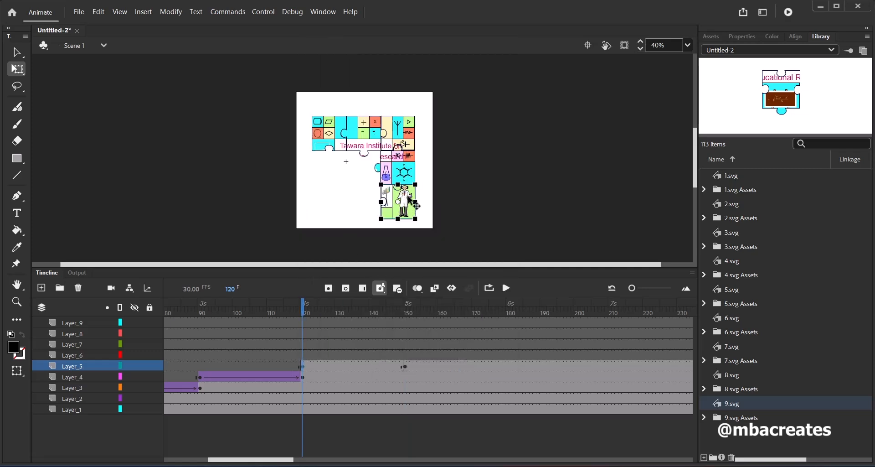
{"action": "left_click_drag", "start_coordinate": [410, 201], "coordinate": [472, 251]}
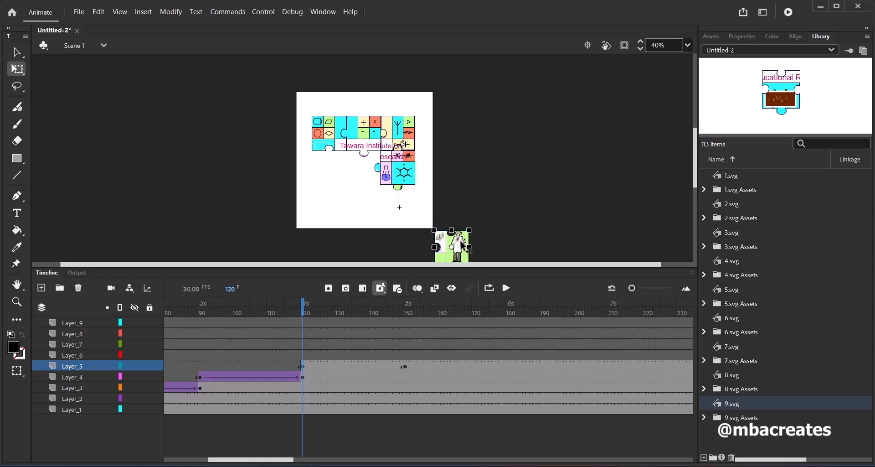
Create a classic tween between frames 120 and 150 on Layer_5 and scrub through it
{"action": "right_click", "coordinate": [356, 367]}
{"action": "left_click", "coordinate": [410, 48]}
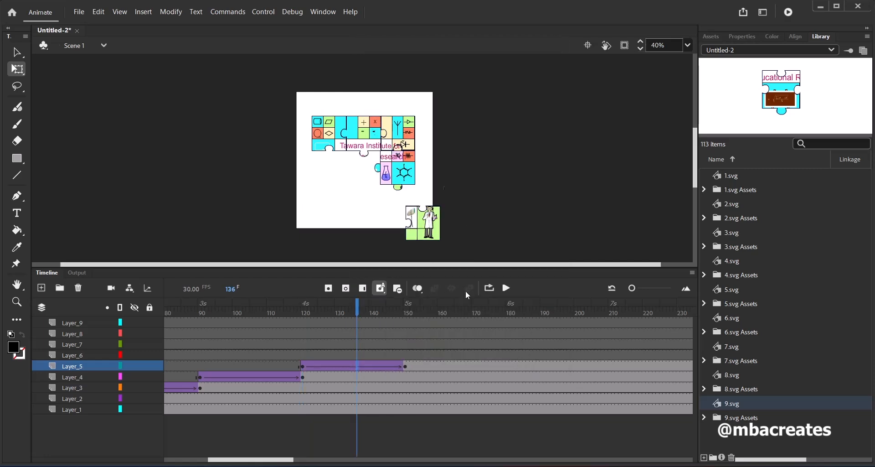
{"action": "left_click_drag", "start_coordinate": [357, 313], "coordinate": [407, 313]}
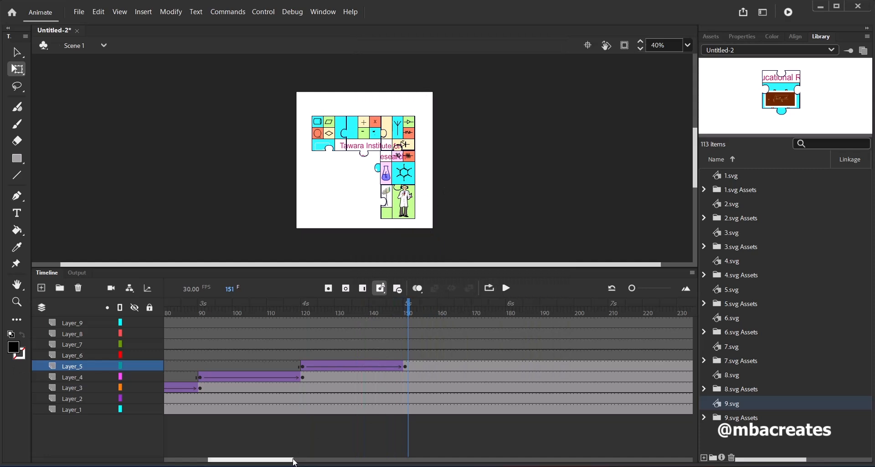
Copy the sixth-piece keyframe at frame 300 of Layer_6 and paste it at frame 180 of the same layer
{"action": "left_click_drag", "start_coordinate": [294, 460], "coordinate": [350, 462]}
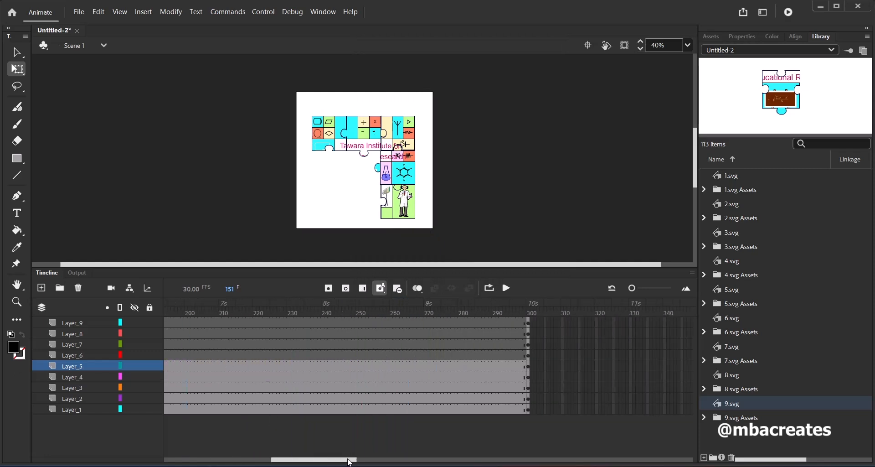
{"action": "right_click", "coordinate": [529, 354]}
{"action": "left_click", "coordinate": [577, 193]}
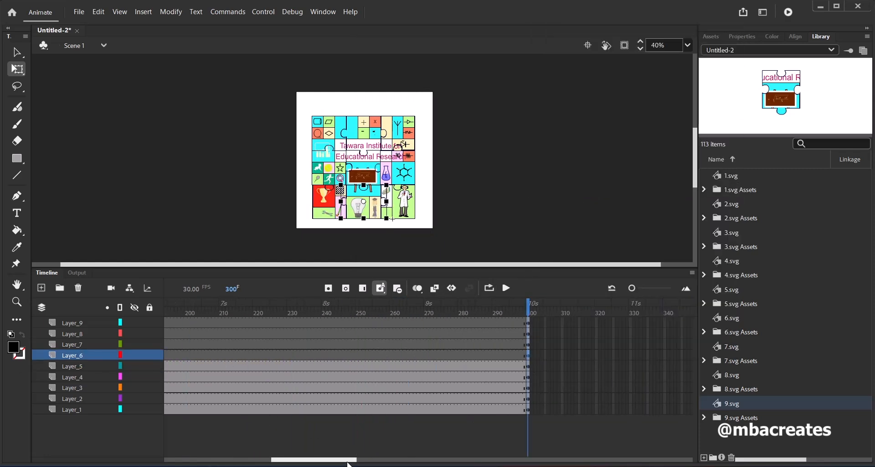
{"action": "left_click_drag", "start_coordinate": [351, 461], "coordinate": [295, 462]}
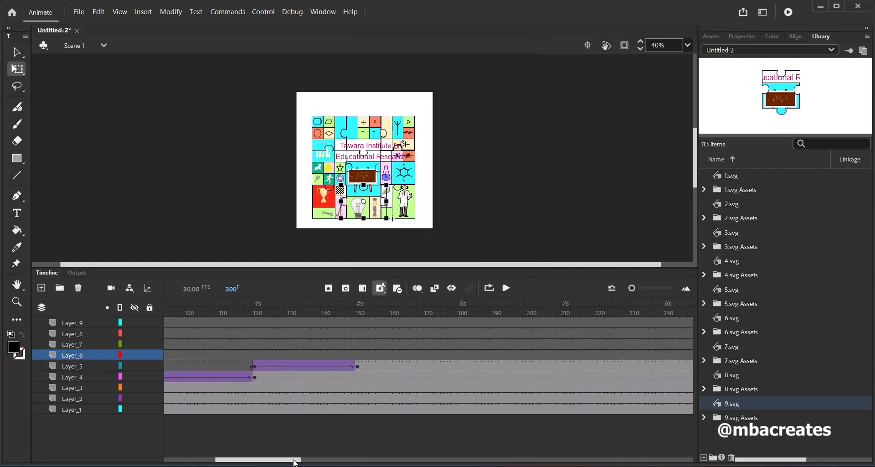
{"action": "left_click", "coordinate": [461, 356]}
{"action": "right_click", "coordinate": [460, 356]}
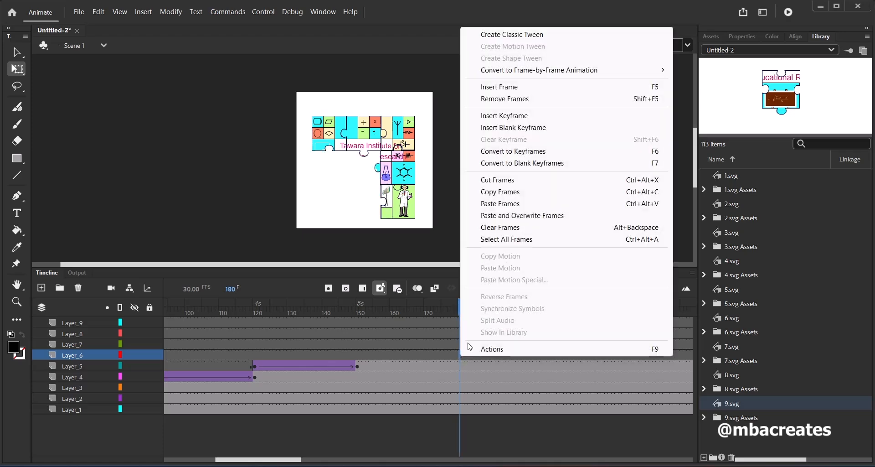
{"action": "left_click", "coordinate": [492, 200]}
Paste the copied sixth-piece keyframe at frame 150 of Layer_6 and move the piece straight down below the stage
{"action": "left_click", "coordinate": [357, 354]}
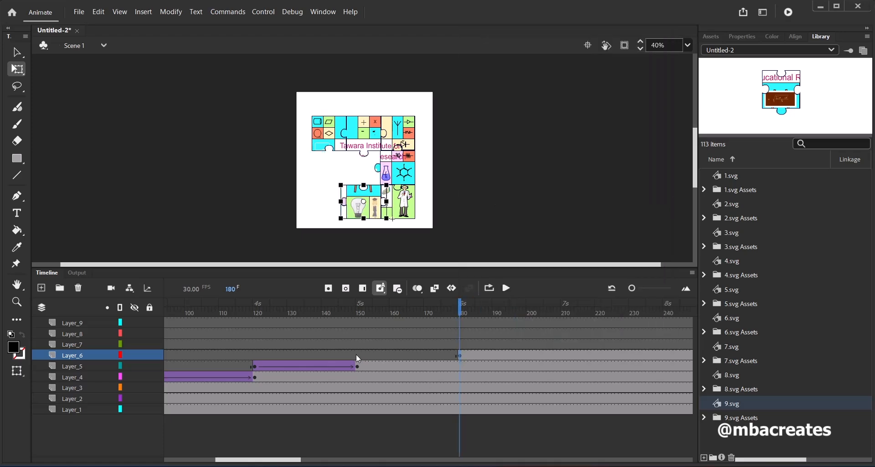
{"action": "right_click", "coordinate": [357, 354]}
{"action": "left_click", "coordinate": [417, 215]}
{"action": "left_click", "coordinate": [375, 209]}
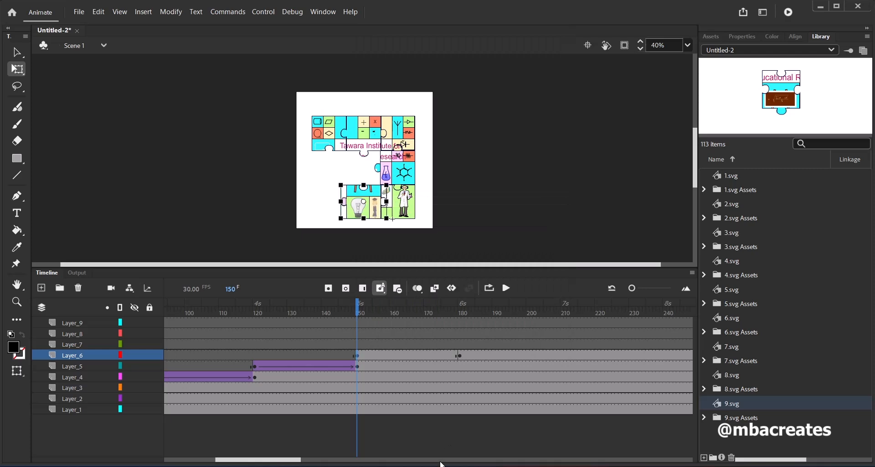
{"action": "left_click_drag", "start_coordinate": [376, 211], "coordinate": [377, 268]}
{"action": "right_click", "coordinate": [404, 356]}
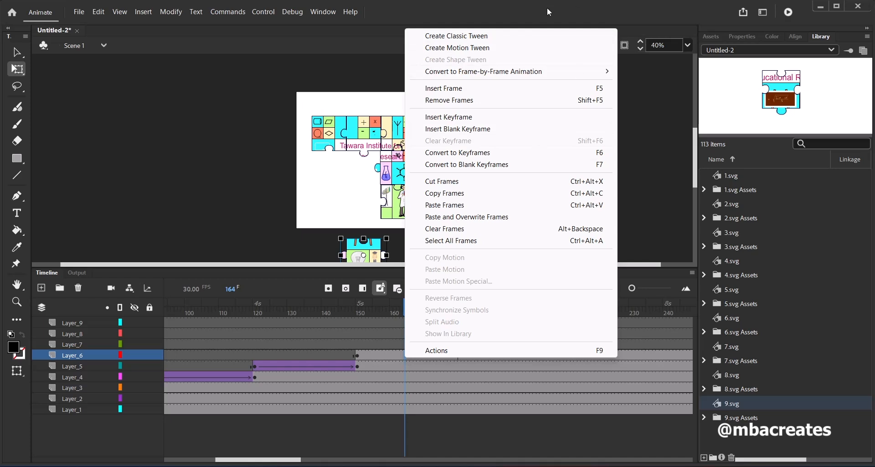
{"action": "left_click", "coordinate": [469, 36]}
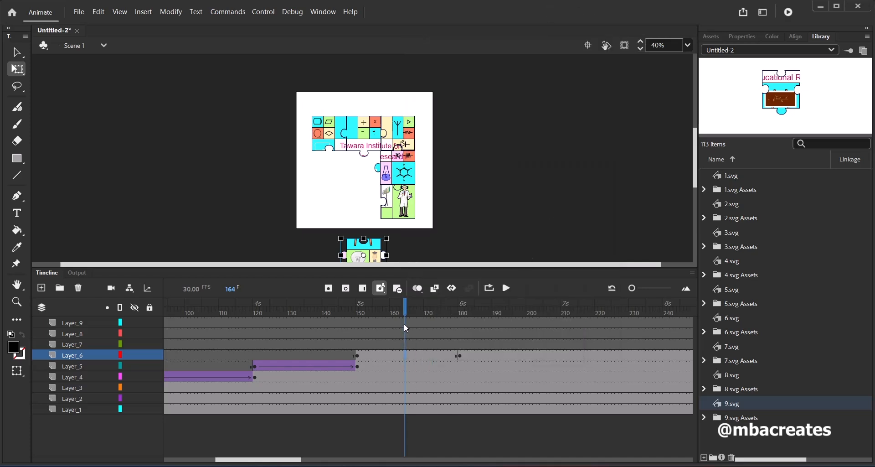
{"action": "left_click_drag", "start_coordinate": [403, 313], "coordinate": [357, 328]}
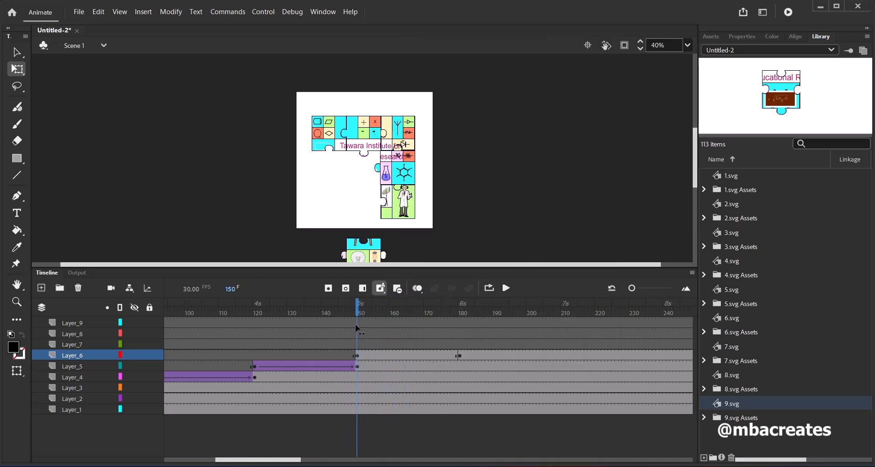
Rotate the sixth piece upside down below the stage at frame 150 of Layer_6
{"action": "left_click", "coordinate": [378, 255]}
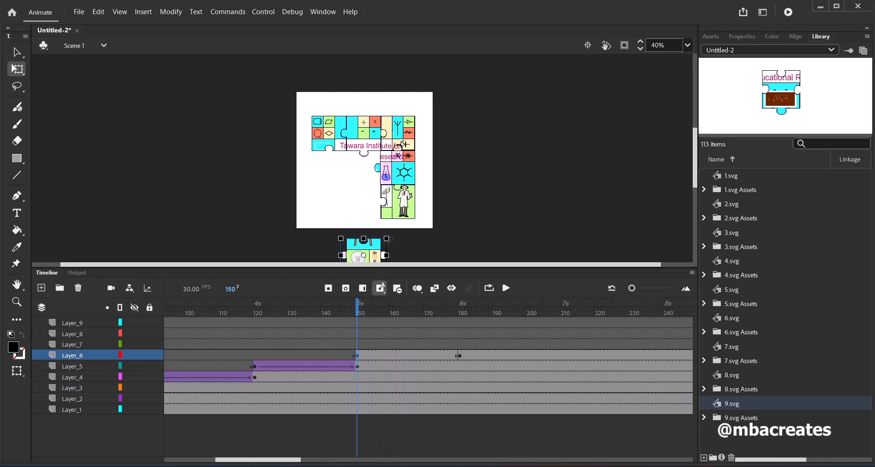
{"action": "left_click_drag", "start_coordinate": [693, 167], "coordinate": [693, 179]}
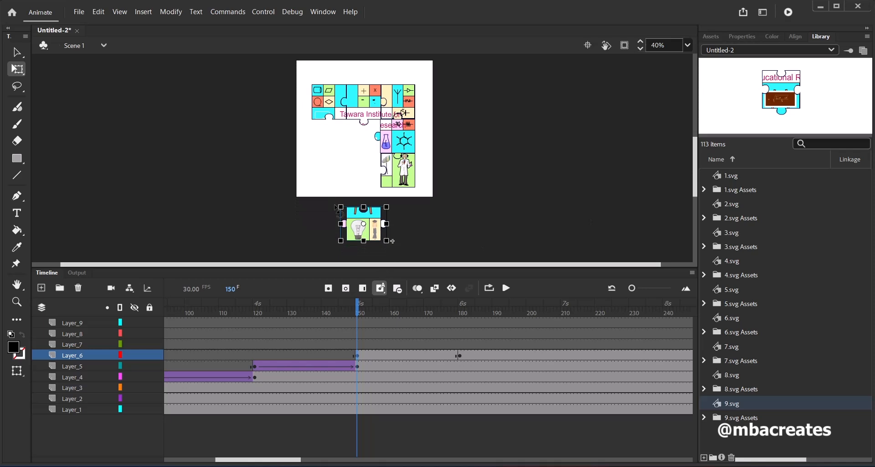
{"action": "left_click_drag", "start_coordinate": [338, 208], "coordinate": [399, 236]}
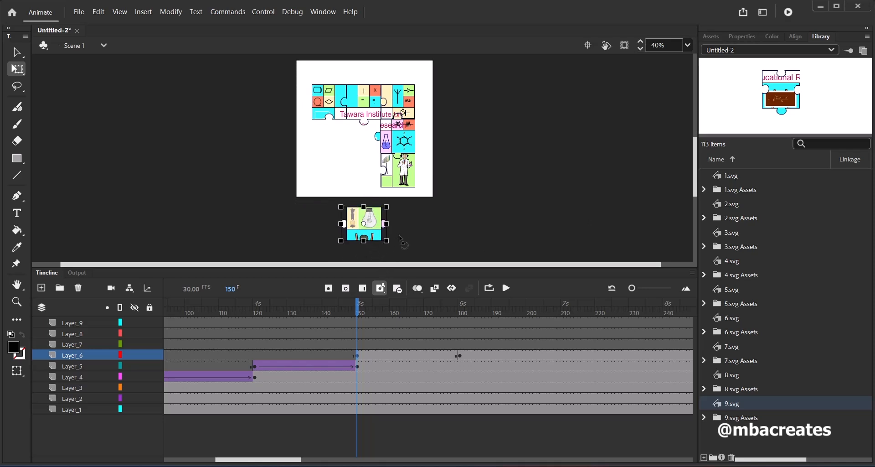
Create a classic tween between frames 150 and 180 on Layer_6 and scrub to its end
{"action": "left_click", "coordinate": [364, 323]}
{"action": "right_click", "coordinate": [406, 355]}
{"action": "left_click", "coordinate": [475, 35]}
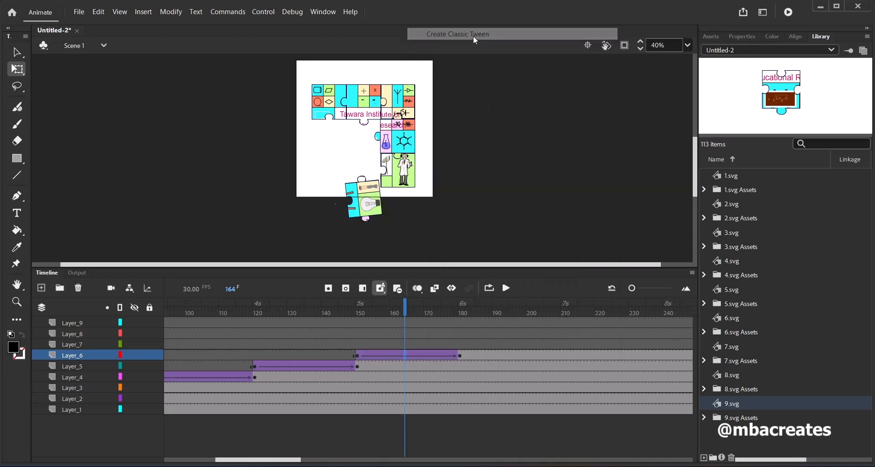
{"action": "left_click_drag", "start_coordinate": [410, 314], "coordinate": [459, 315]}
Copy the seventh-piece keyframe at frame 300 of Layer_7 and paste it at frame 210 of the same layer
{"action": "scroll", "coordinate": [559, 372], "scroll_direction": "right", "scroll_amount": 5}
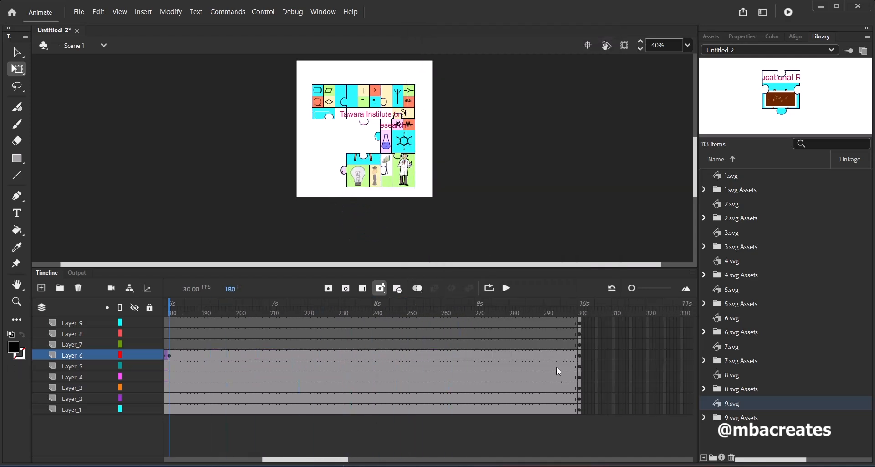
{"action": "left_click", "coordinate": [577, 345]}
{"action": "right_click", "coordinate": [578, 345]}
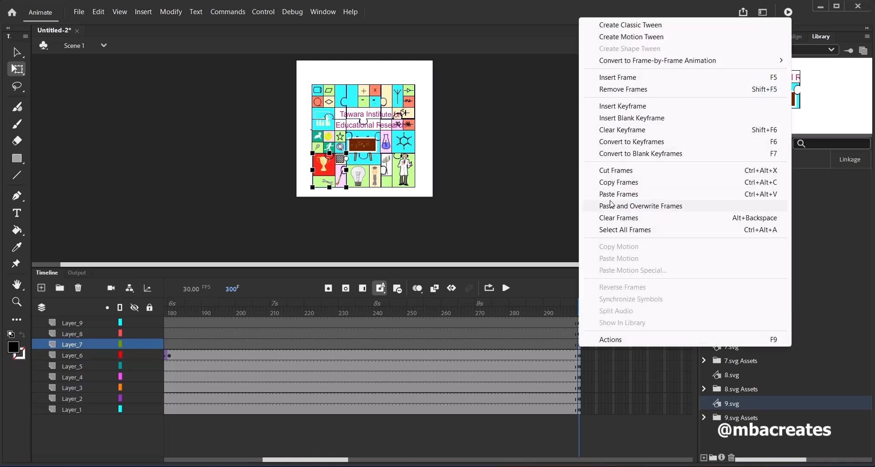
{"action": "left_click", "coordinate": [615, 187]}
{"action": "left_click_drag", "start_coordinate": [345, 460], "coordinate": [323, 461]}
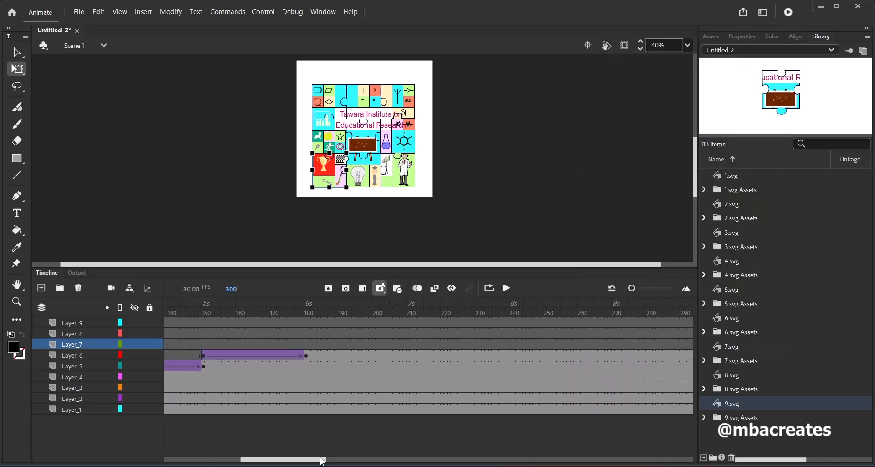
{"action": "left_click", "coordinate": [409, 346]}
{"action": "right_click", "coordinate": [409, 346]}
{"action": "left_click", "coordinate": [454, 194]}
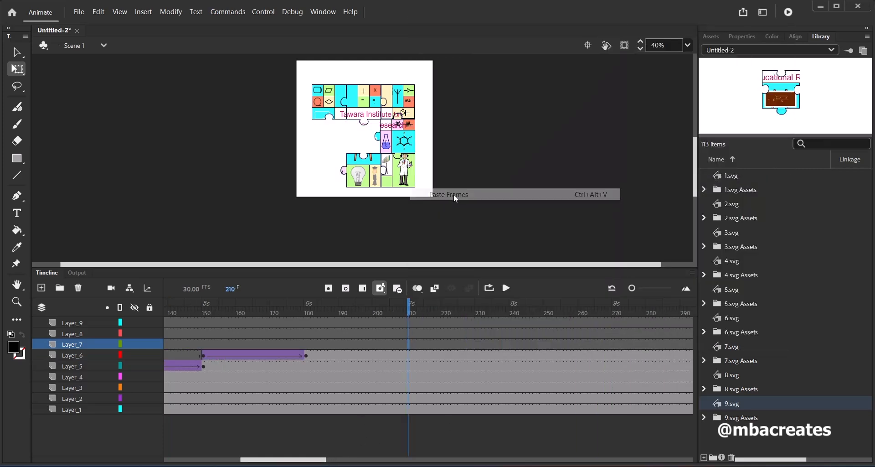
Paste the copied seventh-piece keyframe at frame 180 of Layer_7 and move the piece off stage past the stage's lower-left corner
{"action": "left_click", "coordinate": [306, 346]}
{"action": "right_click", "coordinate": [305, 345]}
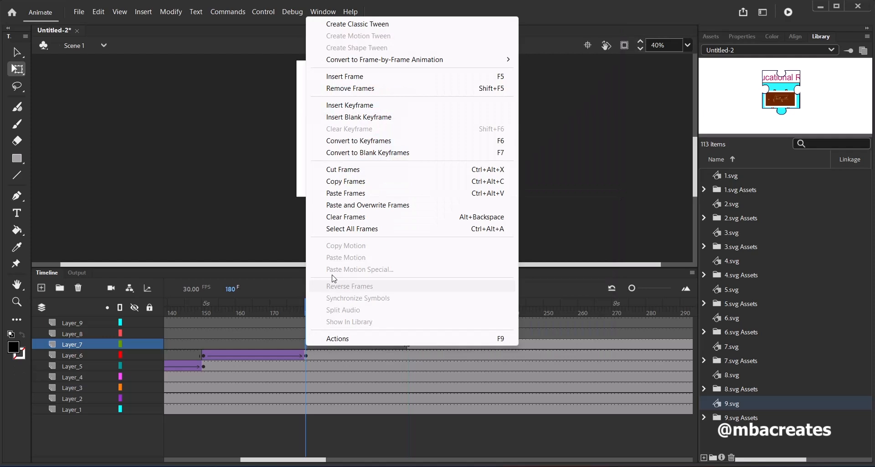
{"action": "left_click", "coordinate": [358, 196]}
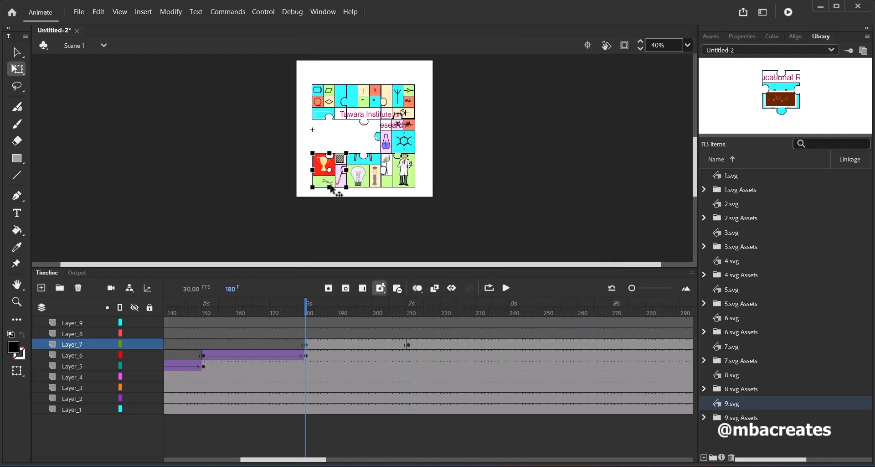
{"action": "left_click_drag", "start_coordinate": [328, 176], "coordinate": [282, 225]}
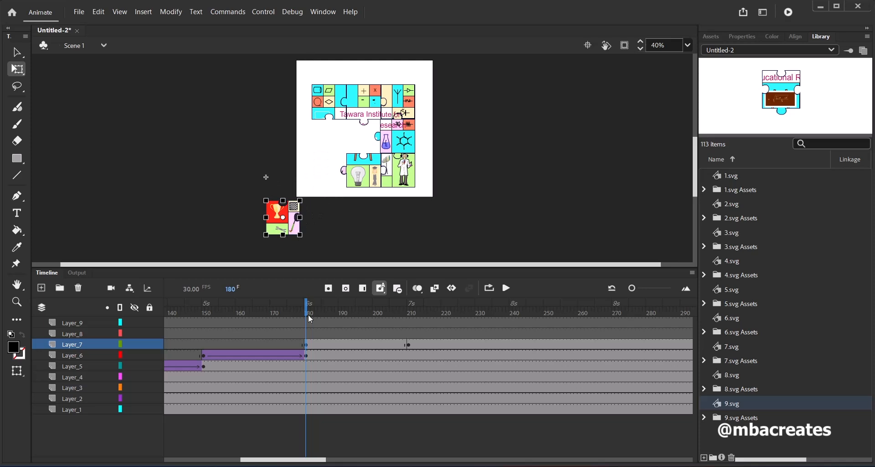
Create a classic tween between frames 180 and 210 on Layer_7 and scrub to its end
{"action": "right_click", "coordinate": [342, 345]}
{"action": "left_click", "coordinate": [365, 22]}
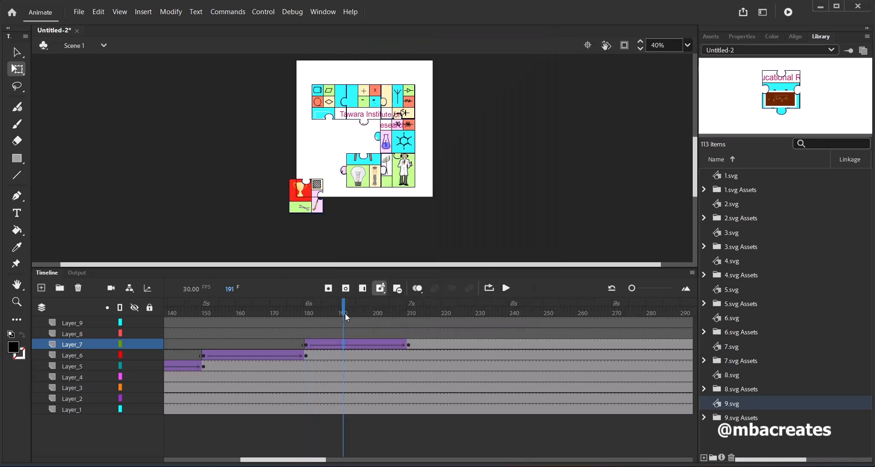
{"action": "left_click_drag", "start_coordinate": [345, 314], "coordinate": [410, 324]}
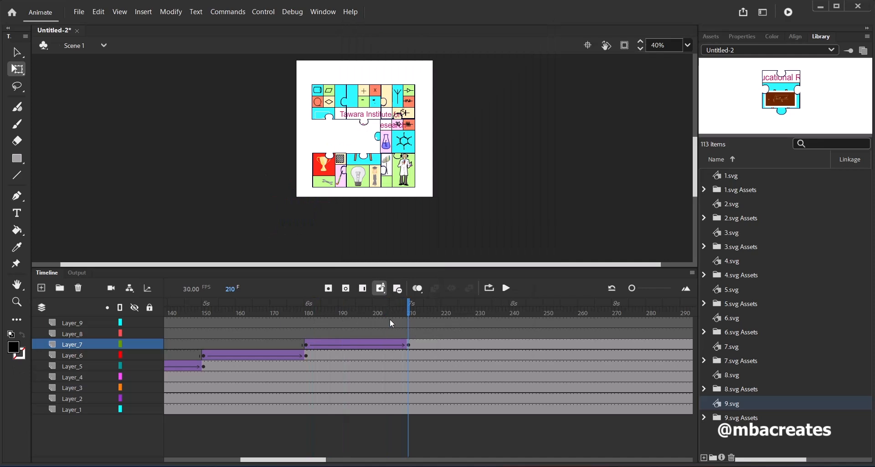
Copy the eighth-piece keyframe at frame 300 of Layer_8 and paste it at frame 240 of the same layer
{"action": "left_click_drag", "start_coordinate": [293, 460], "coordinate": [318, 459]}
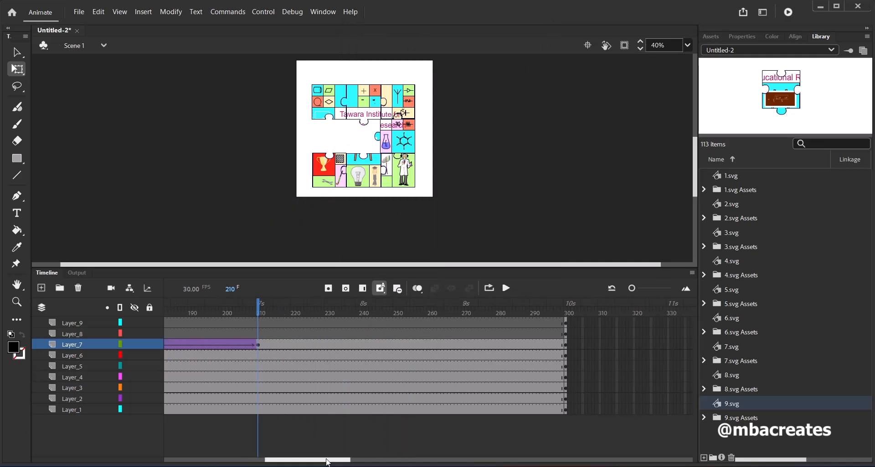
{"action": "left_click", "coordinate": [565, 336]}
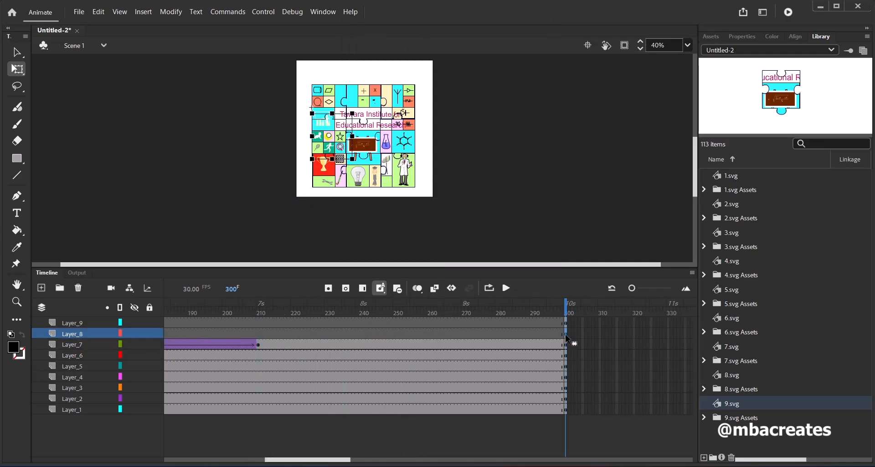
{"action": "right_click", "coordinate": [567, 338]}
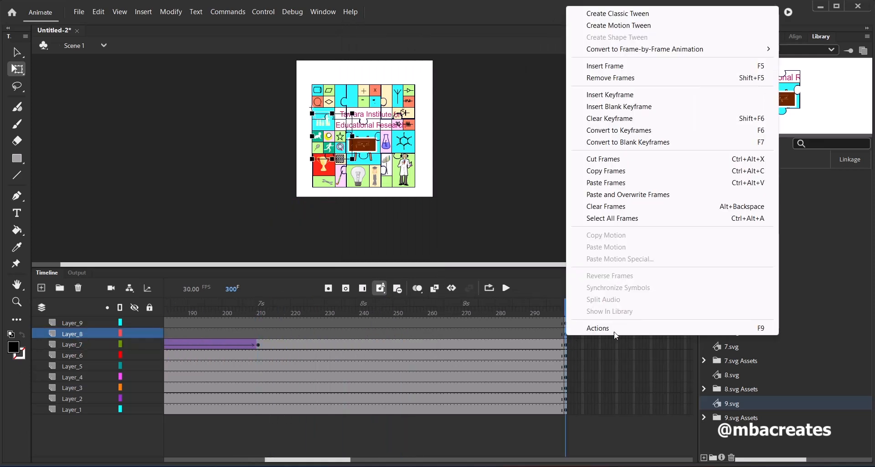
{"action": "left_click", "coordinate": [621, 174]}
{"action": "left_click", "coordinate": [362, 336]}
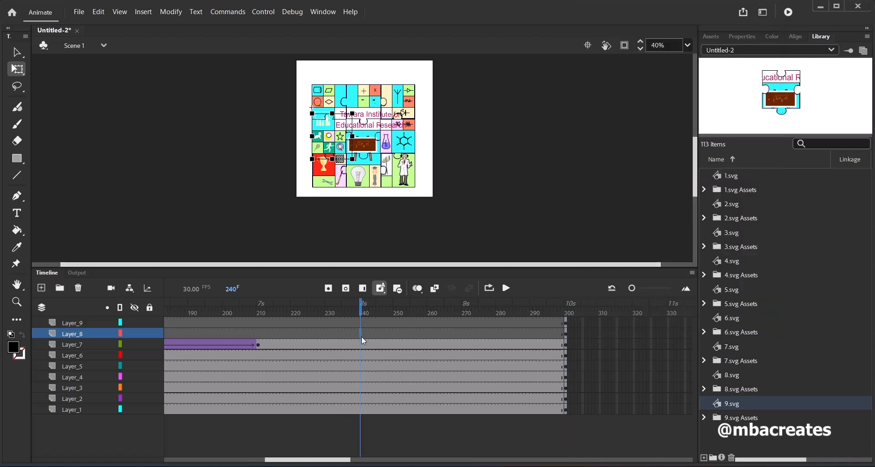
{"action": "right_click", "coordinate": [361, 336]}
{"action": "left_click", "coordinate": [413, 184]}
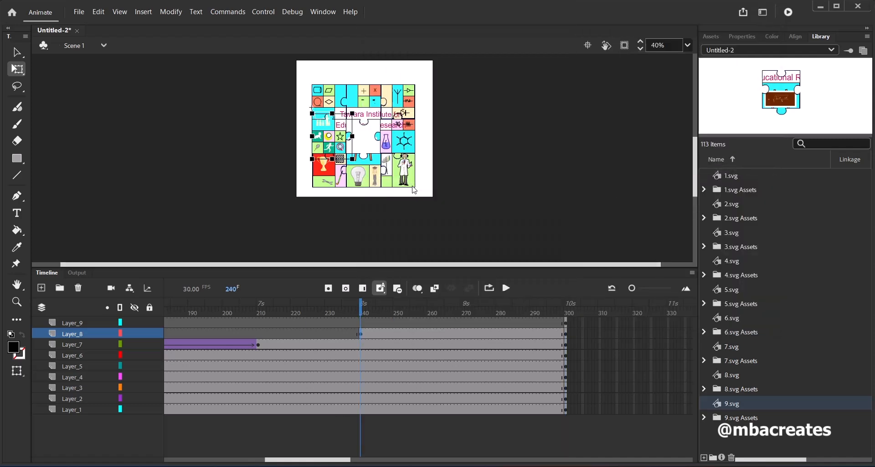
Paste the copied eighth-piece keyframe at frame 210 of Layer_8 and move the piece off stage to the left of the stage
{"action": "right_click", "coordinate": [258, 332]}
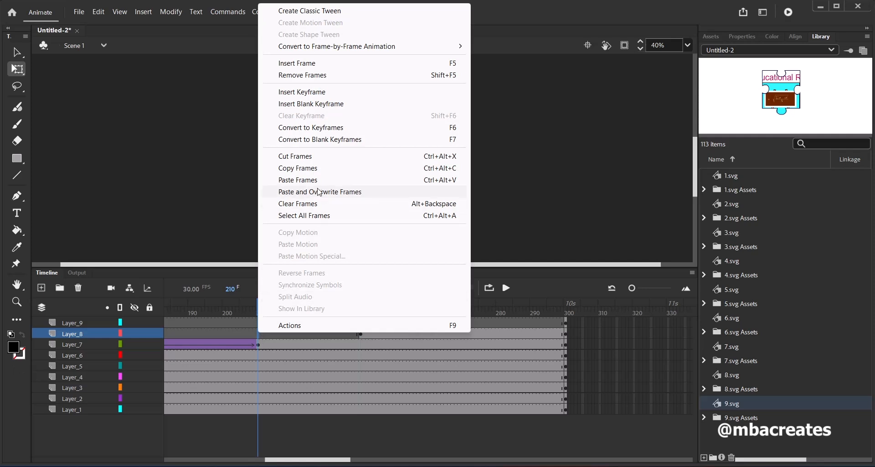
{"action": "key", "text": "Escape"}
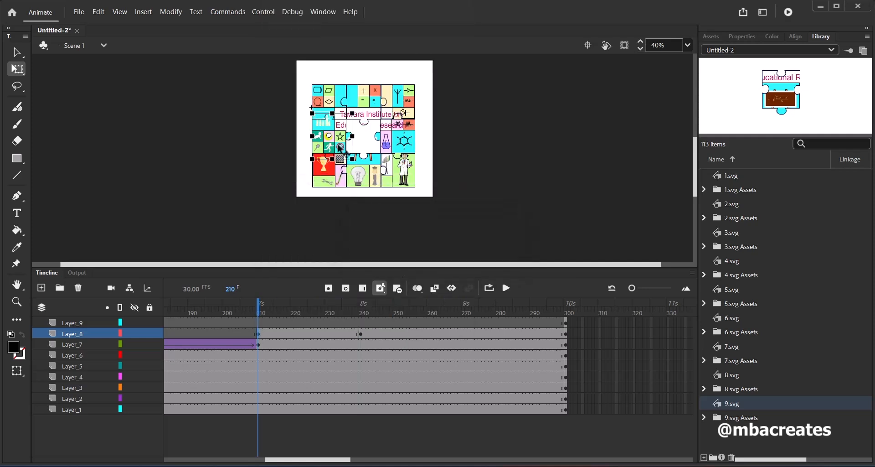
{"action": "left_click_drag", "start_coordinate": [335, 143], "coordinate": [283, 150]}
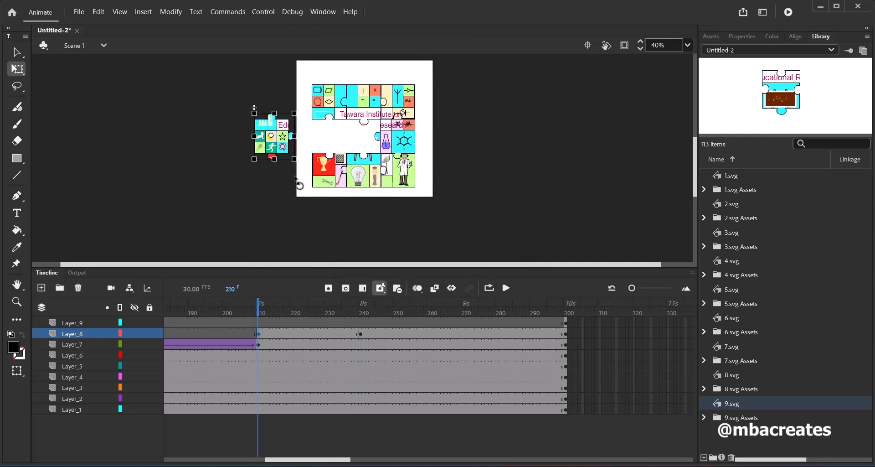
Create a classic tween between frames 210 and 240 on Layer_8 and scrub to its end
{"action": "right_click", "coordinate": [305, 334]}
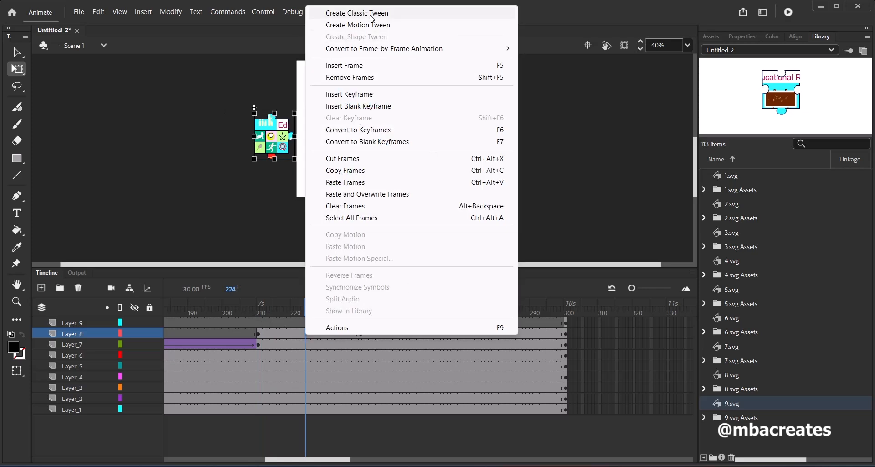
{"action": "left_click", "coordinate": [370, 13]}
{"action": "left_click_drag", "start_coordinate": [310, 317], "coordinate": [361, 335]}
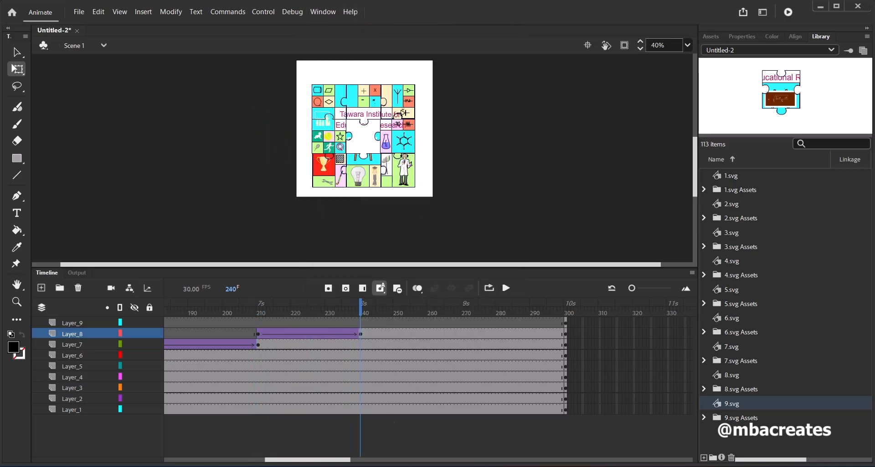
Copy the ninth-piece keyframe at frame 300 of Layer_9 and paste it at frame 240 of the same layer
{"action": "left_click", "coordinate": [388, 322]}
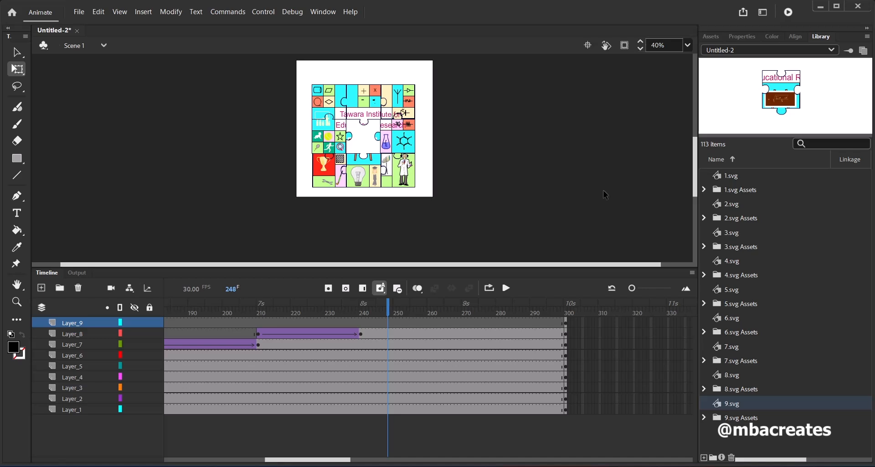
{"action": "left_click", "coordinate": [565, 326]}
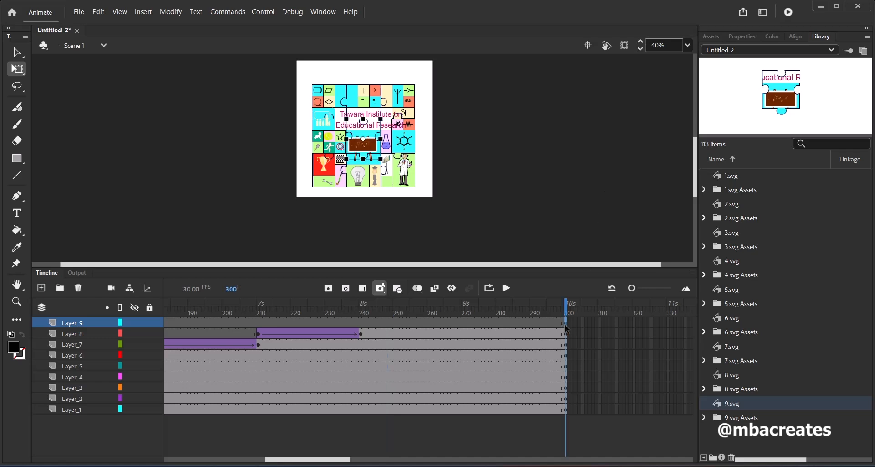
{"action": "right_click", "coordinate": [565, 327]}
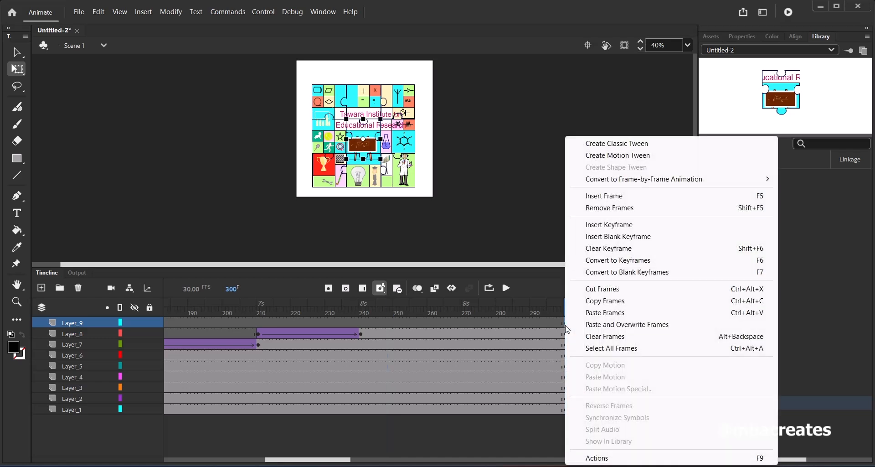
{"action": "left_click", "coordinate": [595, 304]}
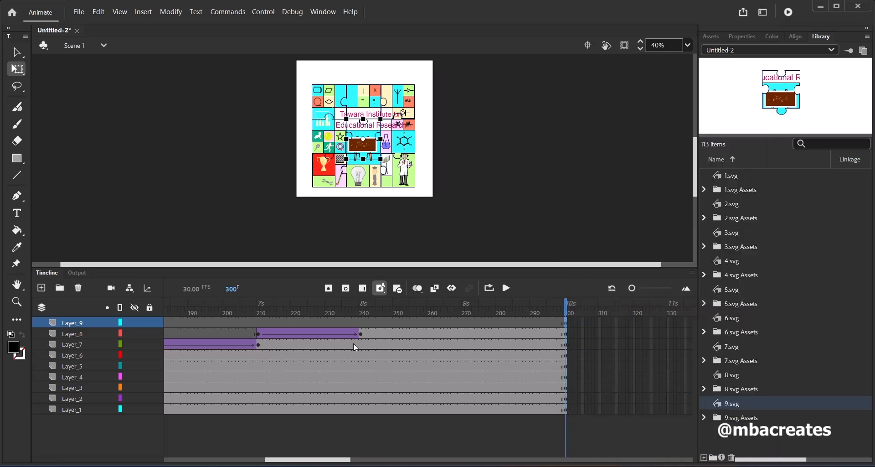
{"action": "left_click", "coordinate": [360, 322]}
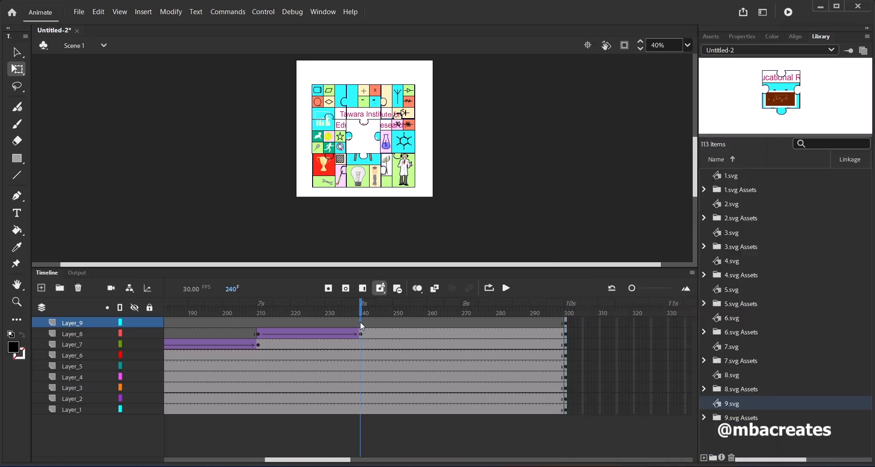
{"action": "right_click", "coordinate": [363, 326]}
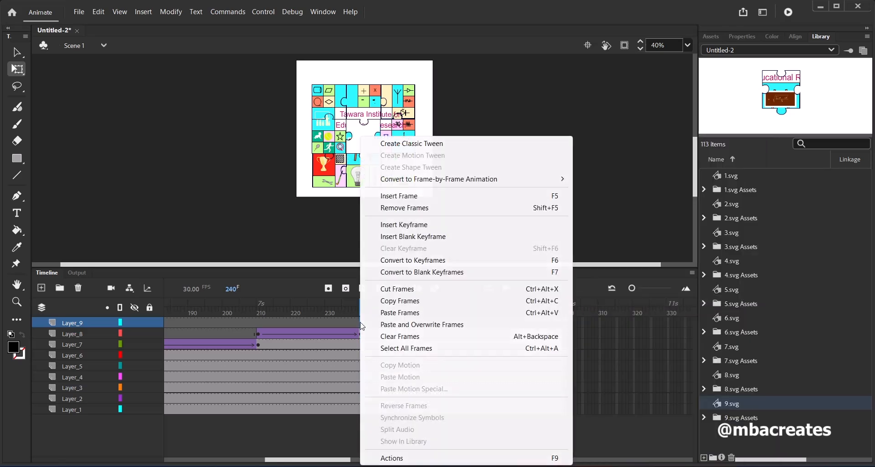
{"action": "left_click", "coordinate": [386, 318]}
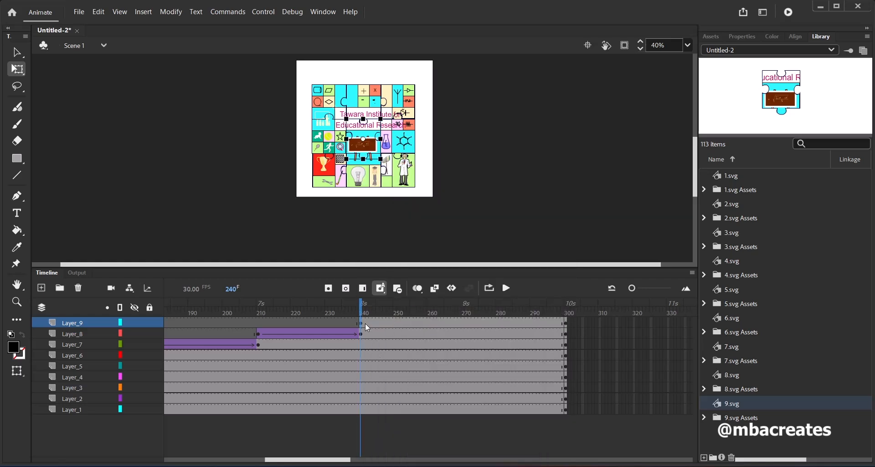
Create a motion tween from frame 240 on Layer_9 and set the ninth piece's Alpha color effect to 0% at that frame
{"action": "left_click", "coordinate": [145, 12]}
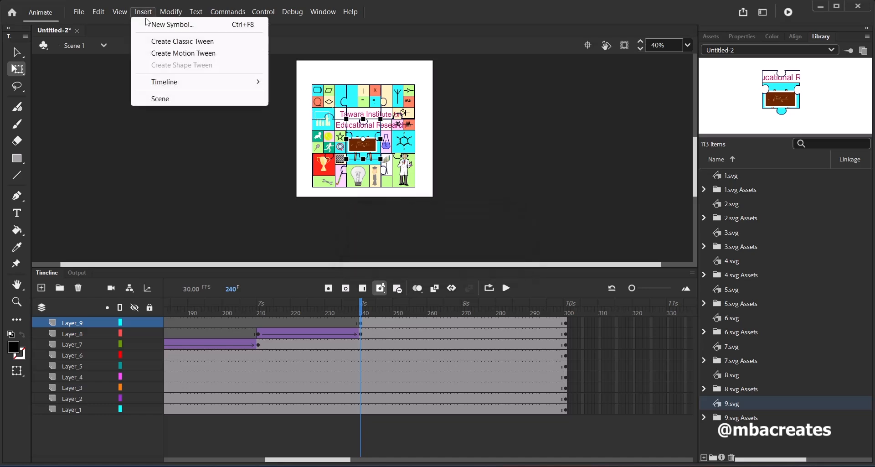
{"action": "left_click", "coordinate": [169, 54]}
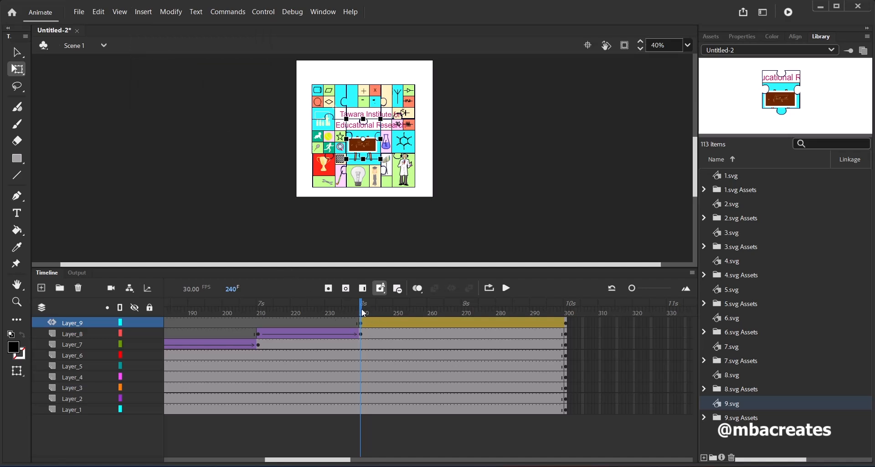
{"action": "left_click", "coordinate": [738, 38]}
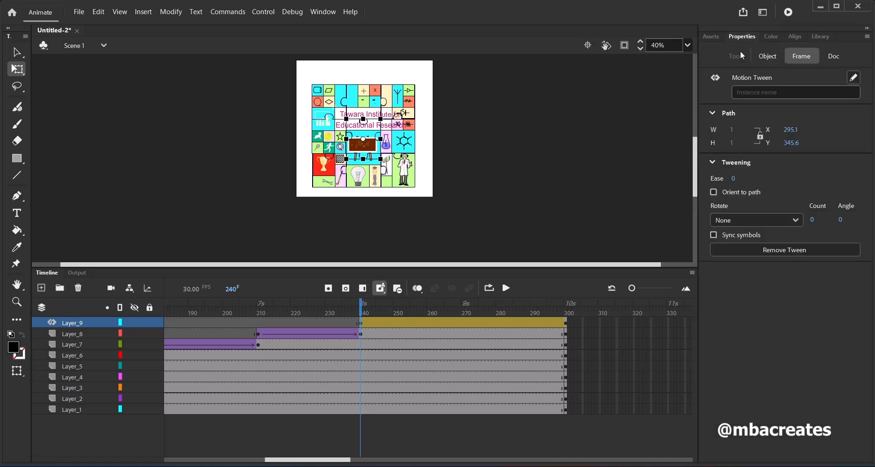
{"action": "left_click", "coordinate": [772, 58]}
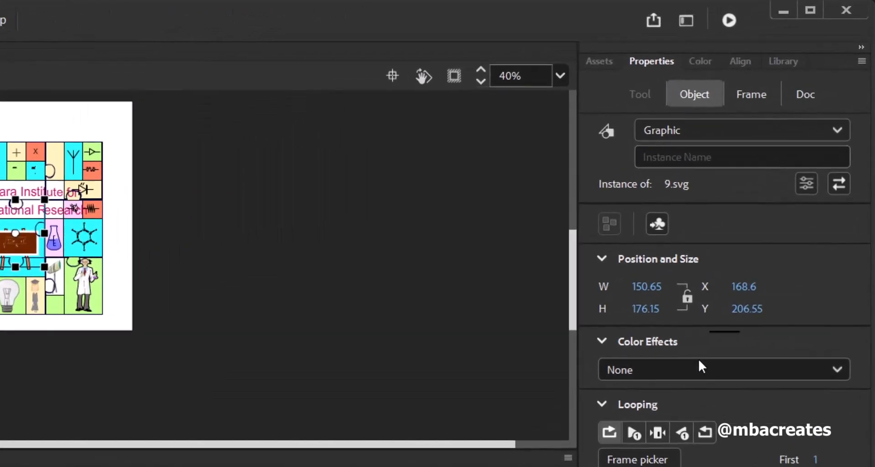
{"action": "left_click", "coordinate": [837, 371]}
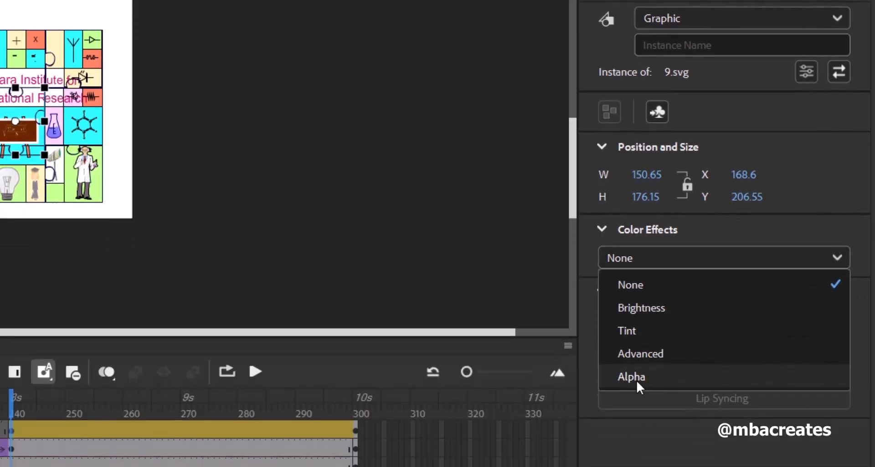
{"action": "left_click", "coordinate": [636, 377]}
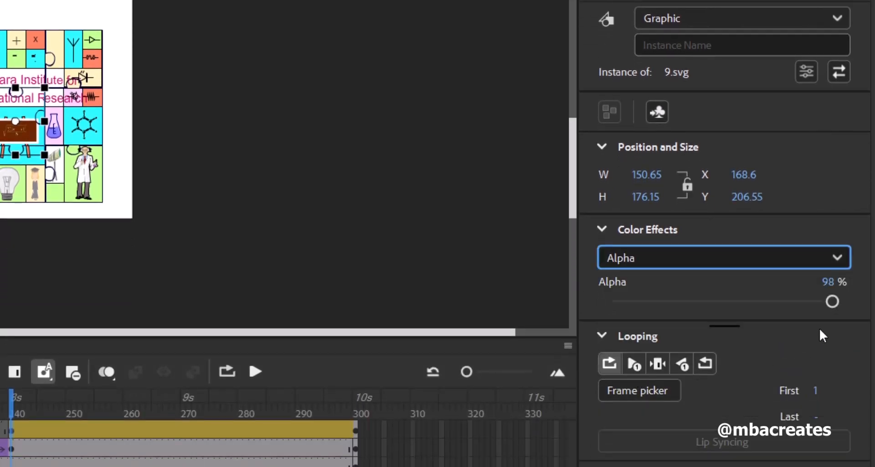
{"action": "left_click", "coordinate": [832, 302]}
{"action": "left_click_drag", "start_coordinate": [832, 306], "coordinate": [830, 307]}
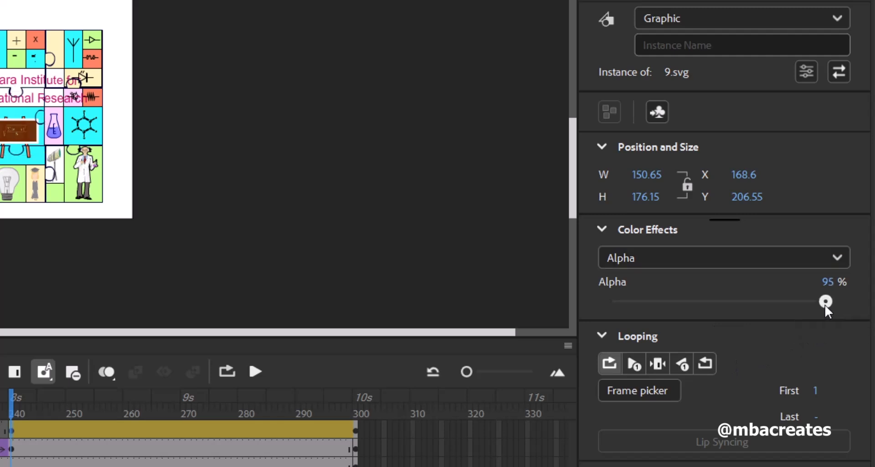
{"action": "left_click_drag", "start_coordinate": [750, 308], "coordinate": [573, 315]}
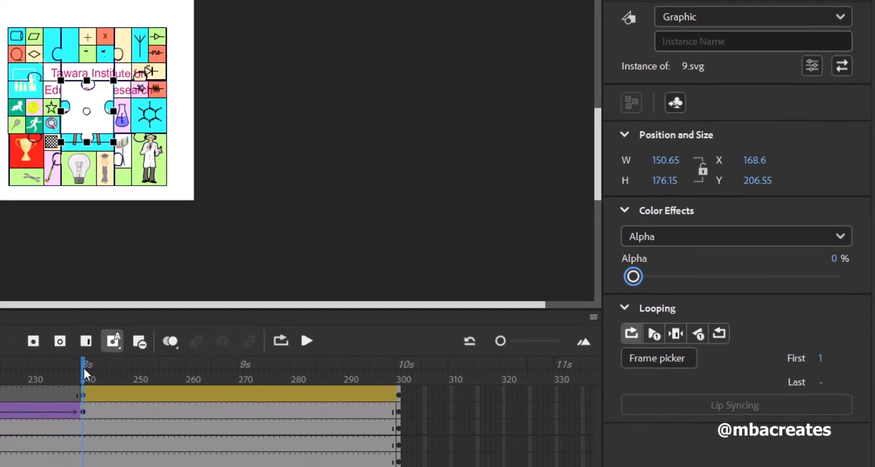
Set the ninth piece's alpha to 100% at frame 271 of the Layer_9 motion tween
{"action": "left_click_drag", "start_coordinate": [83, 367], "coordinate": [247, 384]}
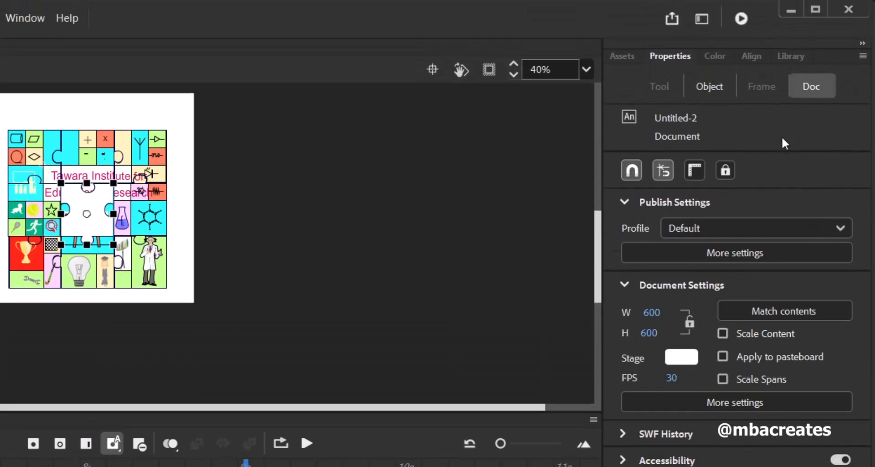
{"action": "left_click", "coordinate": [707, 91]}
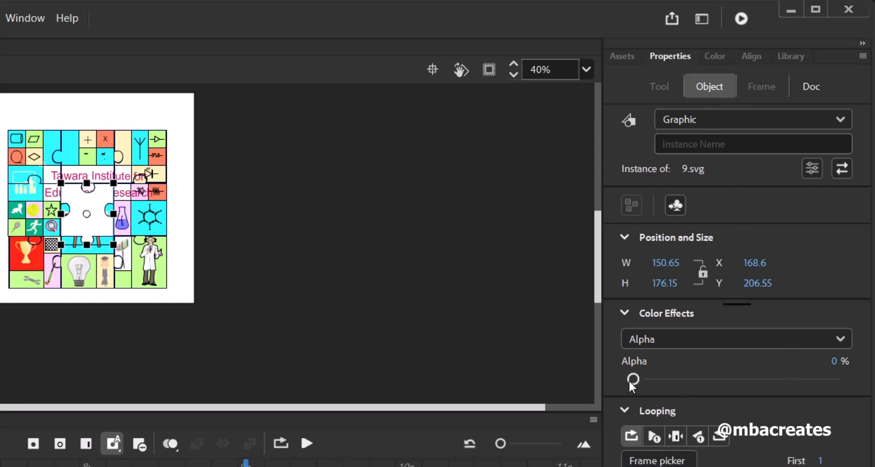
{"action": "left_click_drag", "start_coordinate": [644, 386], "coordinate": [738, 383]}
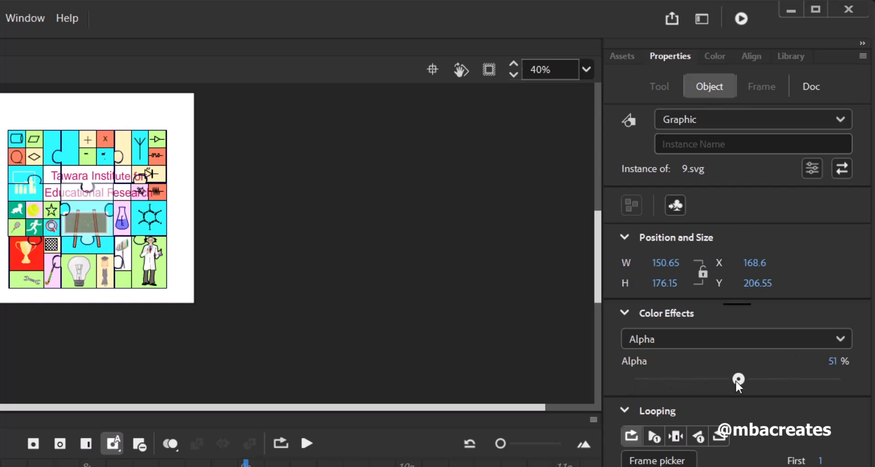
{"action": "left_click_drag", "start_coordinate": [796, 387], "coordinate": [868, 389]}
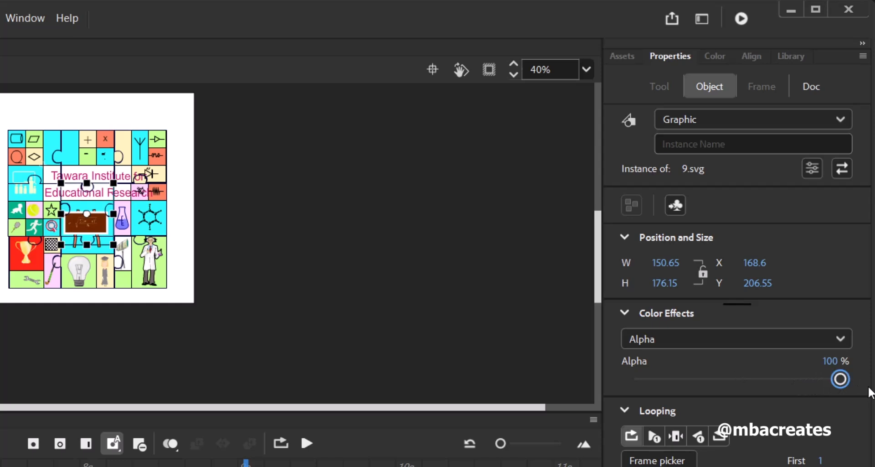
{"action": "left_click", "coordinate": [462, 300]}
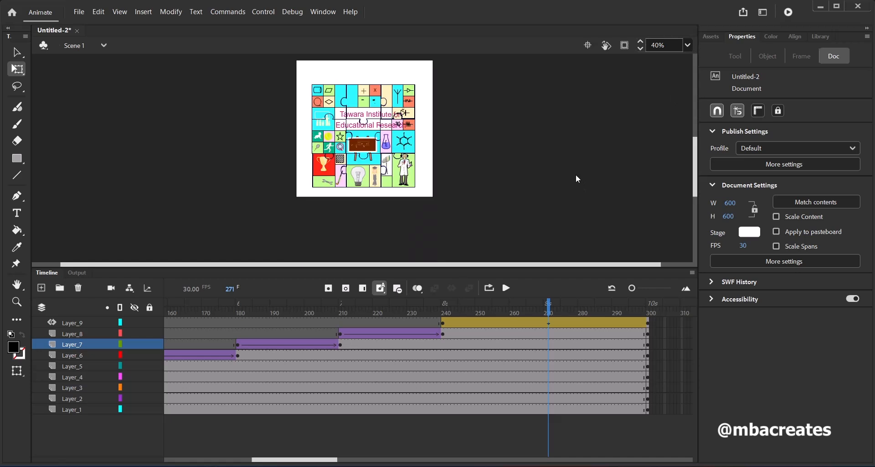
Fit the stage in the window, test the movie in Animate and close the preview
{"action": "left_click", "coordinate": [686, 45]}
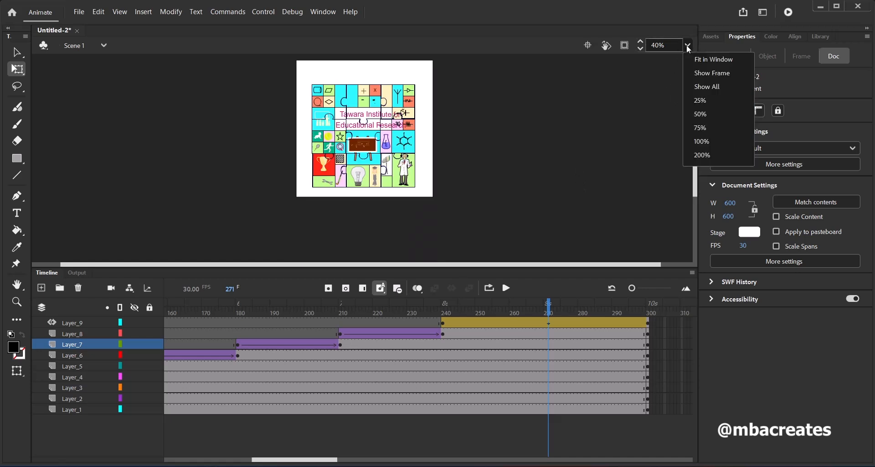
{"action": "left_click", "coordinate": [711, 59]}
{"action": "left_click", "coordinate": [263, 11]}
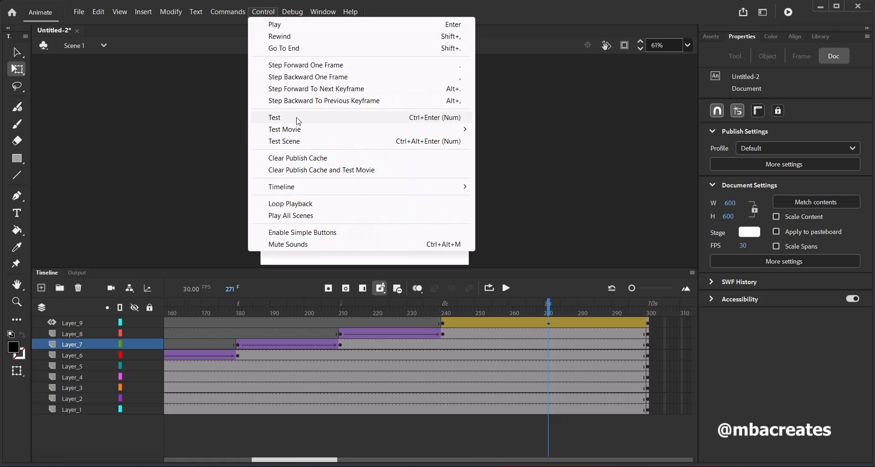
{"action": "mouse_move", "coordinate": [298, 131]}
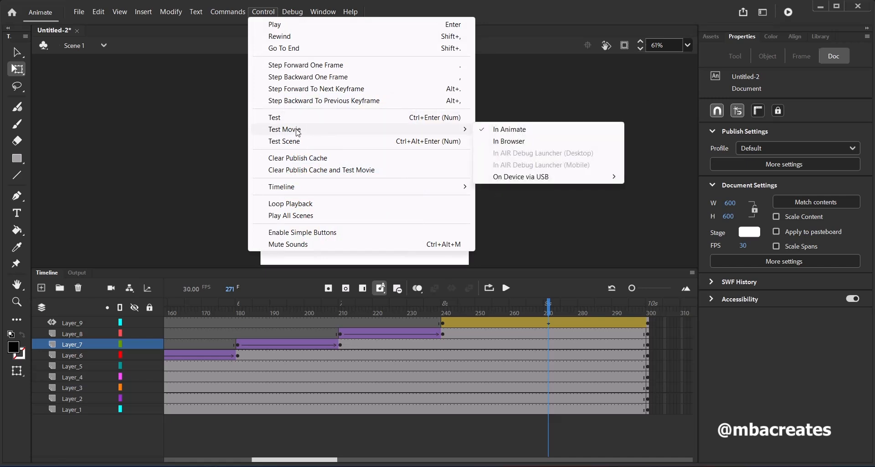
{"action": "left_click", "coordinate": [503, 129]}
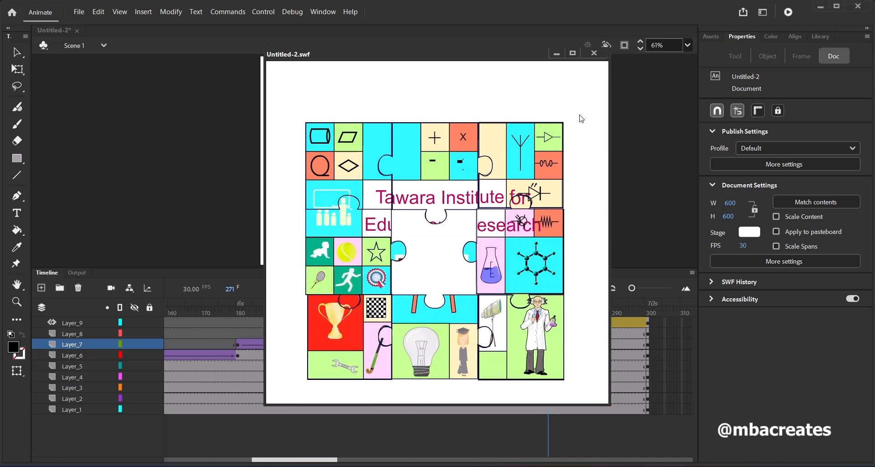
{"action": "left_click", "coordinate": [595, 54]}
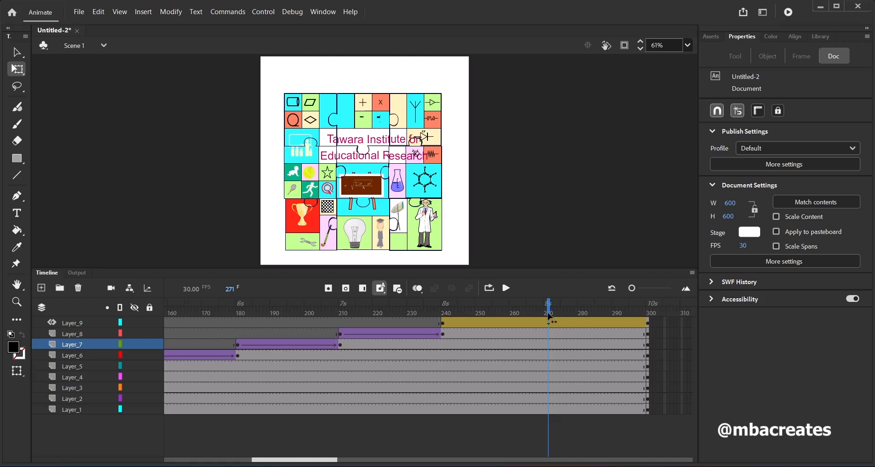
Move the seventh piece's transformation point to the piece's centre at the frame 210 keyframe of Layer_7
{"action": "left_click_drag", "start_coordinate": [551, 315], "coordinate": [342, 322]}
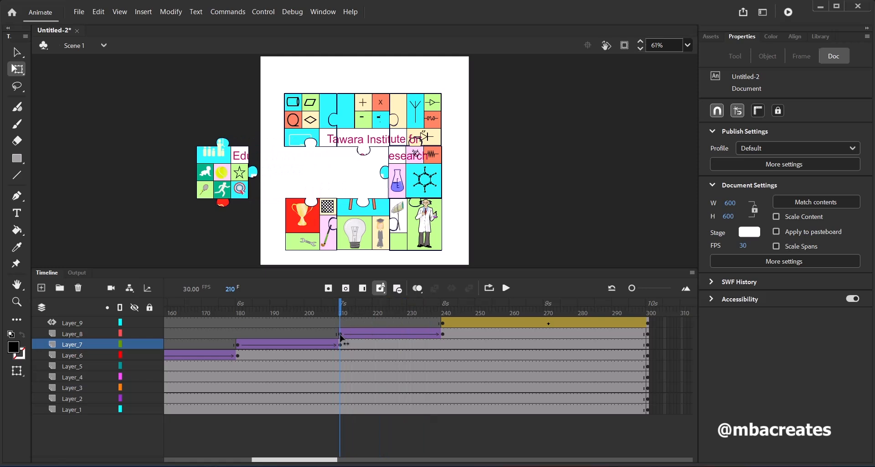
{"action": "left_click", "coordinate": [342, 337]}
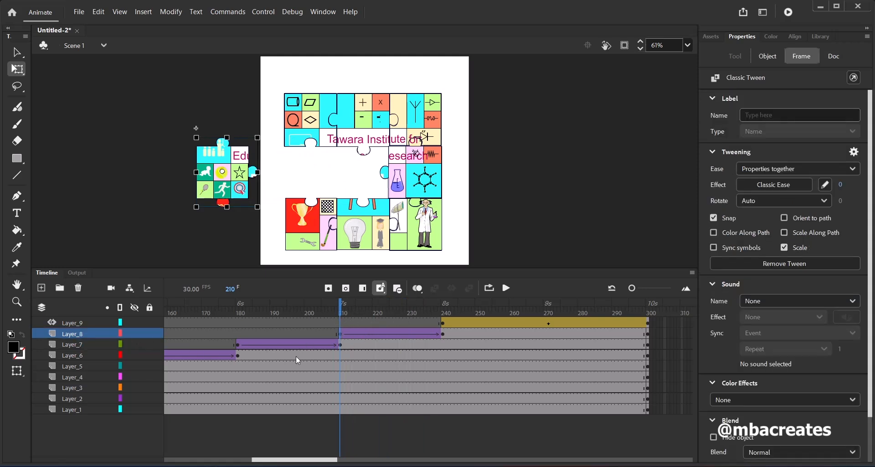
{"action": "left_click", "coordinate": [237, 346]}
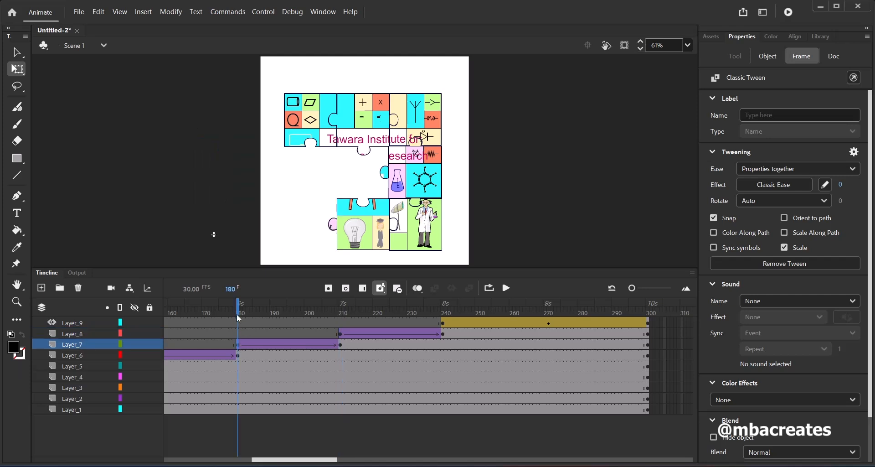
{"action": "left_click_drag", "start_coordinate": [238, 316], "coordinate": [342, 317]}
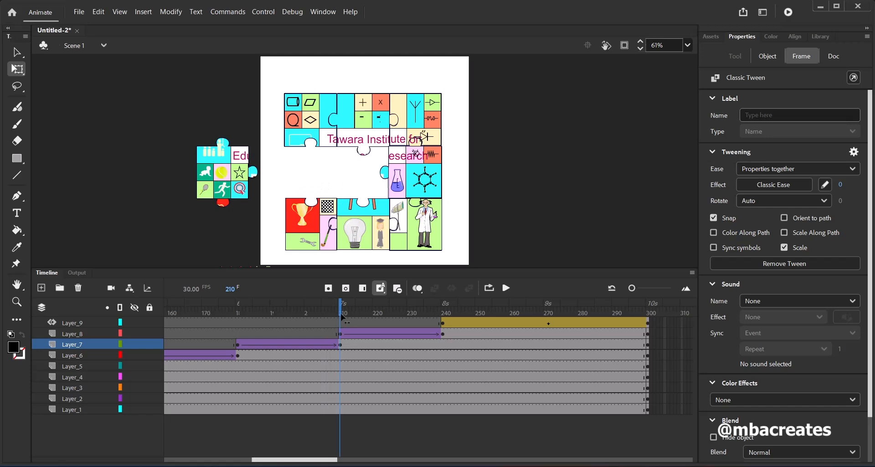
{"action": "left_click", "coordinate": [341, 345]}
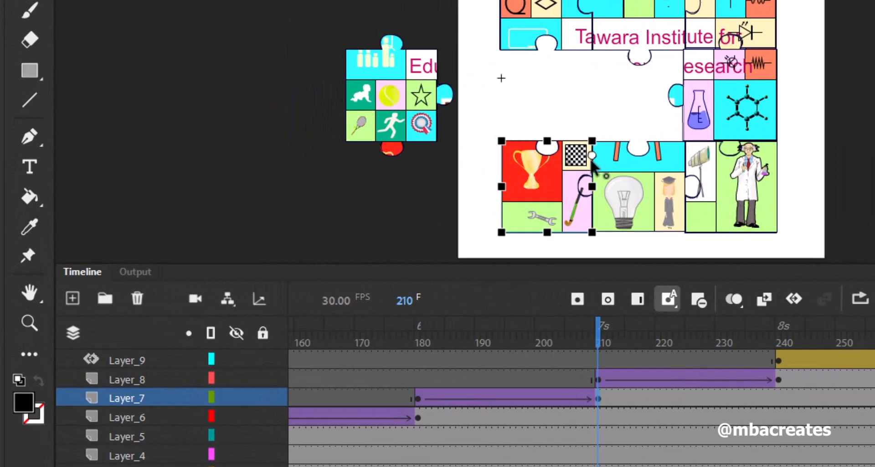
{"action": "left_click_drag", "start_coordinate": [593, 156], "coordinate": [550, 187]}
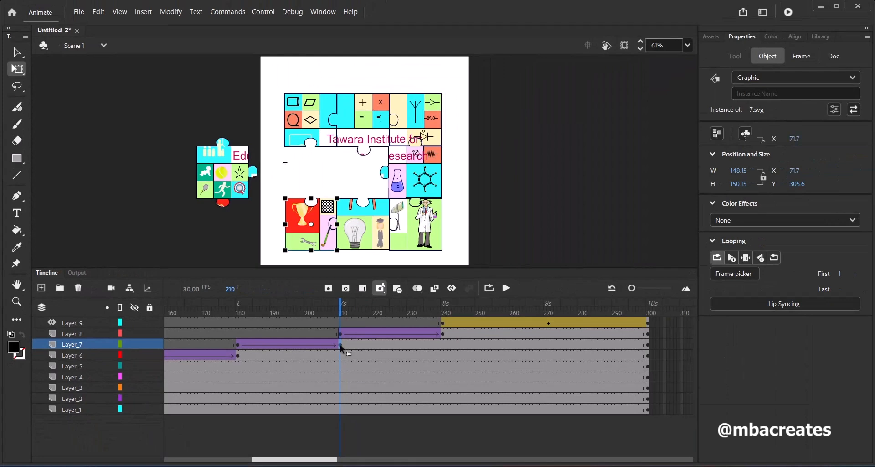
{"action": "left_click", "coordinate": [599, 400]}
Test the movie in Animate and close the preview
{"action": "mouse_move", "coordinate": [343, 313]}
{"action": "left_mouse_down"}
{"action": "mouse_move", "coordinate": [245, 322]}
{"action": "mouse_move", "coordinate": [356, 322]}
{"action": "left_mouse_up"}
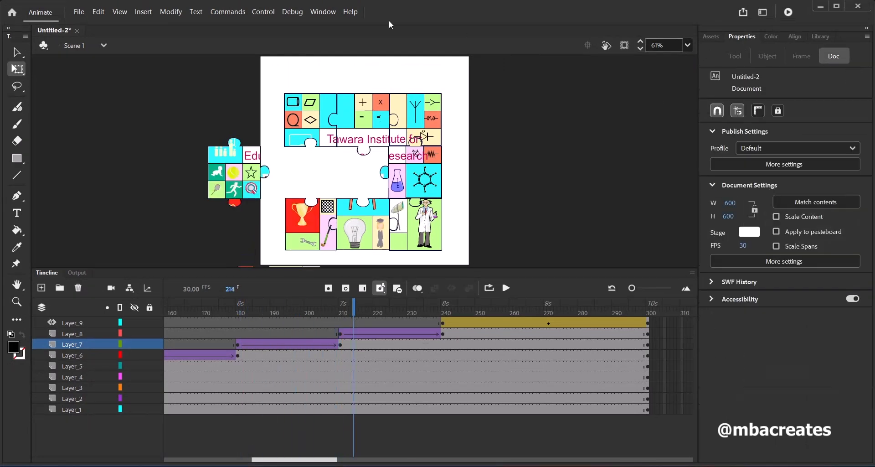
{"action": "left_click", "coordinate": [269, 14]}
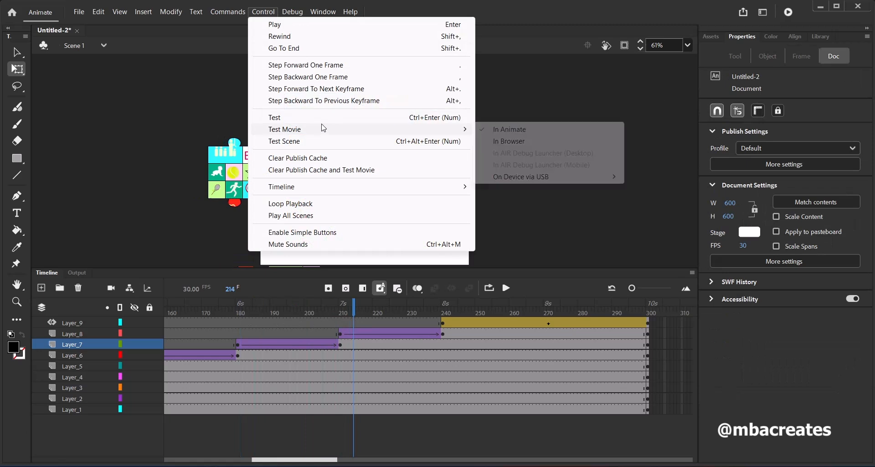
{"action": "mouse_move", "coordinate": [322, 131]}
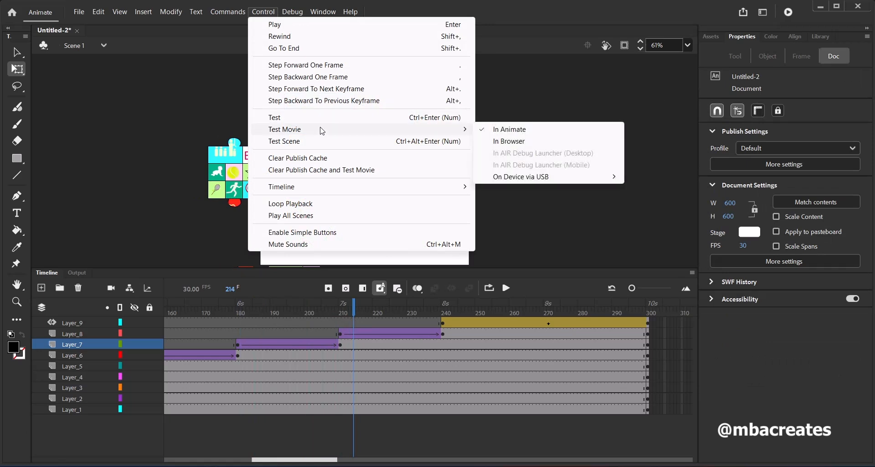
{"action": "left_click", "coordinate": [499, 130]}
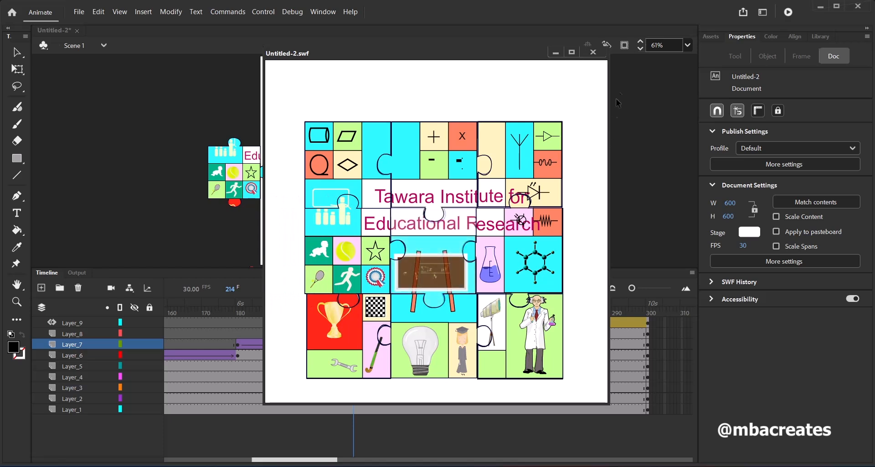
{"action": "left_click", "coordinate": [593, 52]}
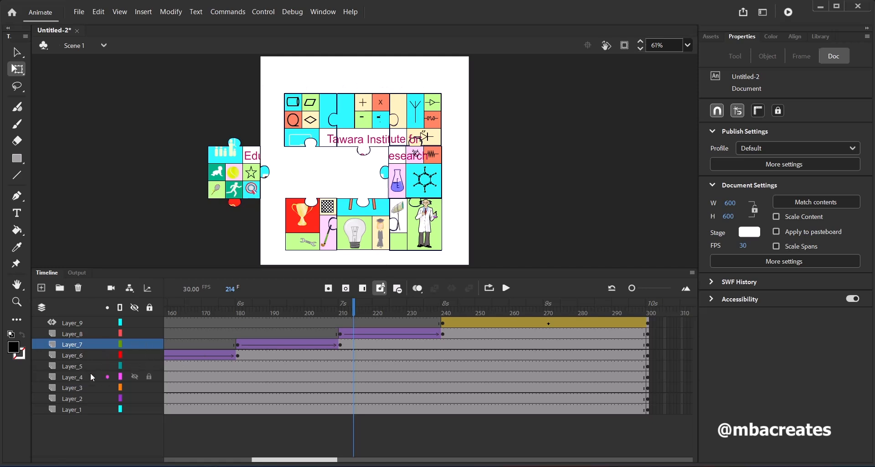
Add a new layer above Layer_9 and return the playhead to frame 1
{"action": "left_click", "coordinate": [75, 326]}
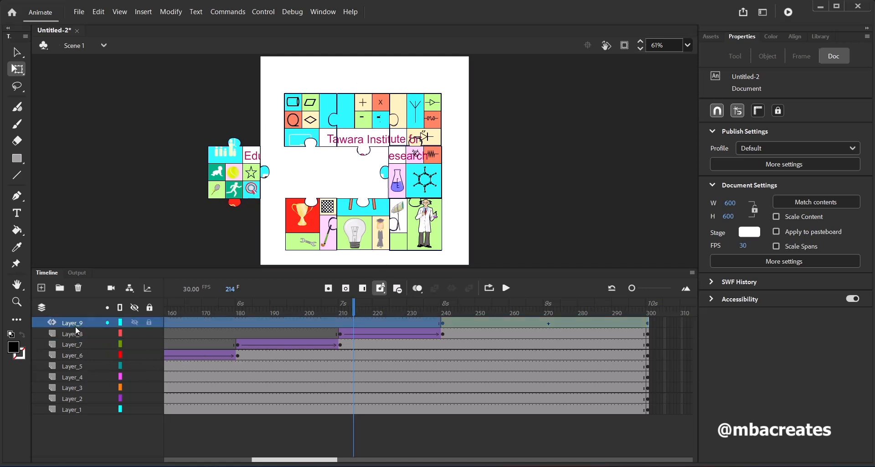
{"action": "left_click", "coordinate": [42, 288]}
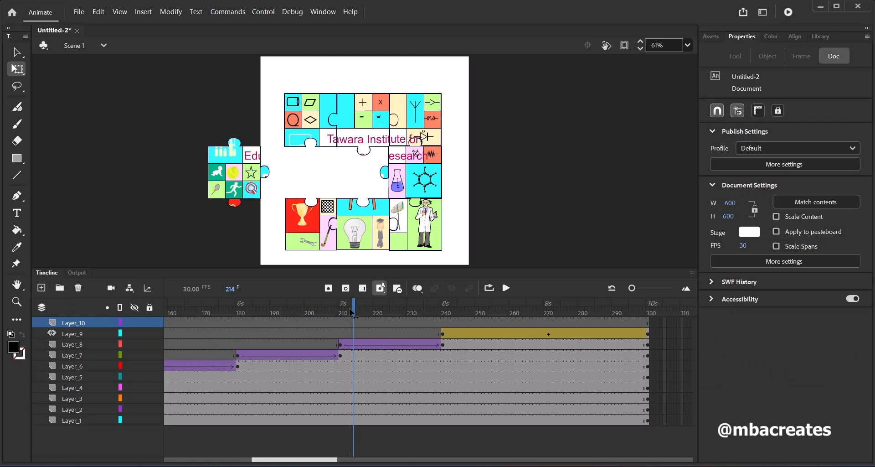
{"action": "left_click_drag", "start_coordinate": [353, 313], "coordinate": [139, 318]}
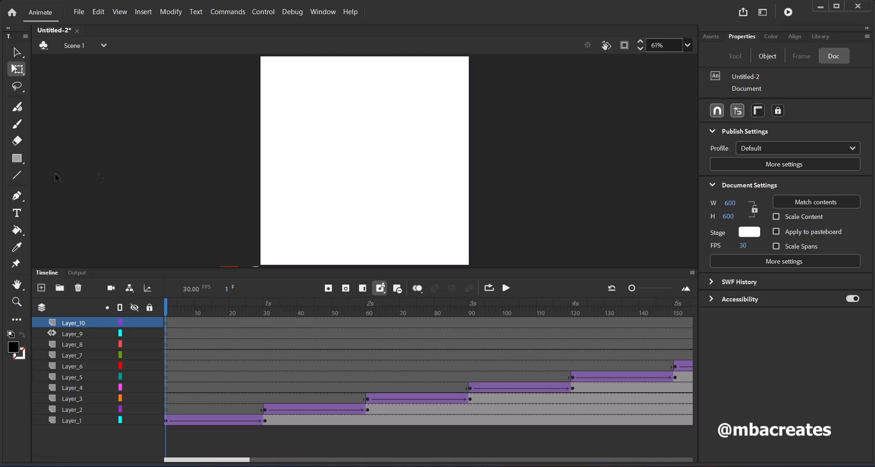
Add the static text "Outting it all together" near the stage's upper edge on Layer_10 and move it to about X 225.55
{"action": "left_click", "coordinate": [17, 214]}
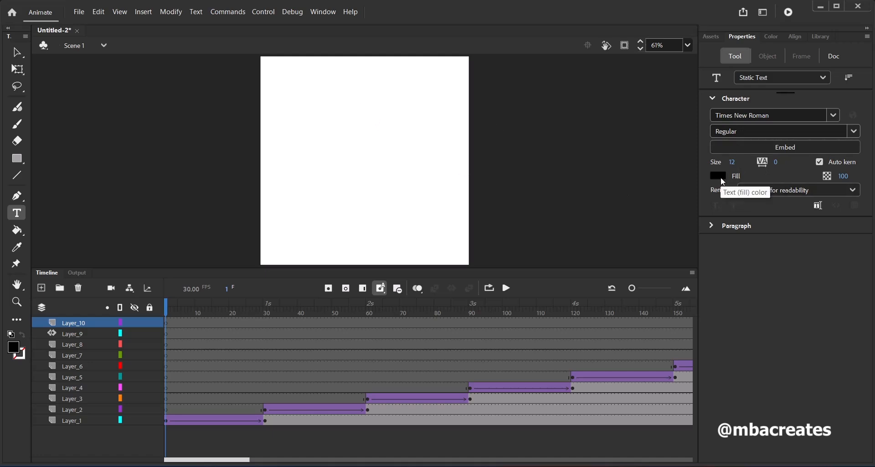
{"action": "left_click", "coordinate": [315, 84]}
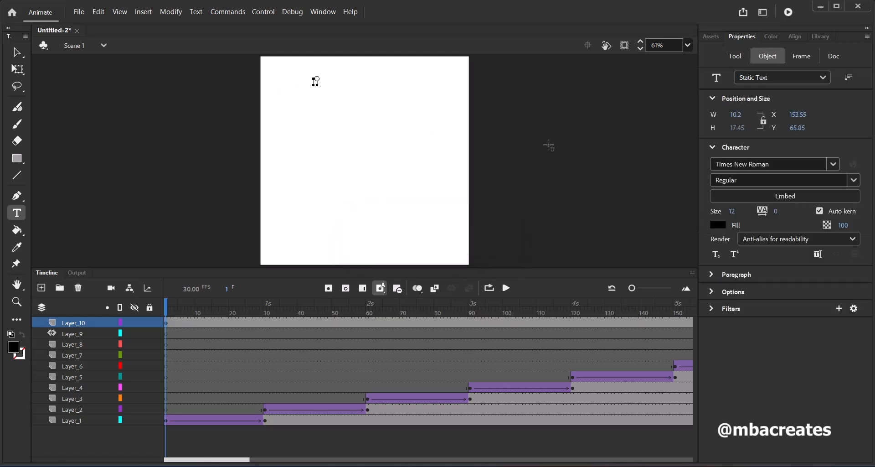
{"action": "type", "text": "Outl"}
{"action": "type", "text": "ine it"}
{"action": "type", "text": " all tog"}
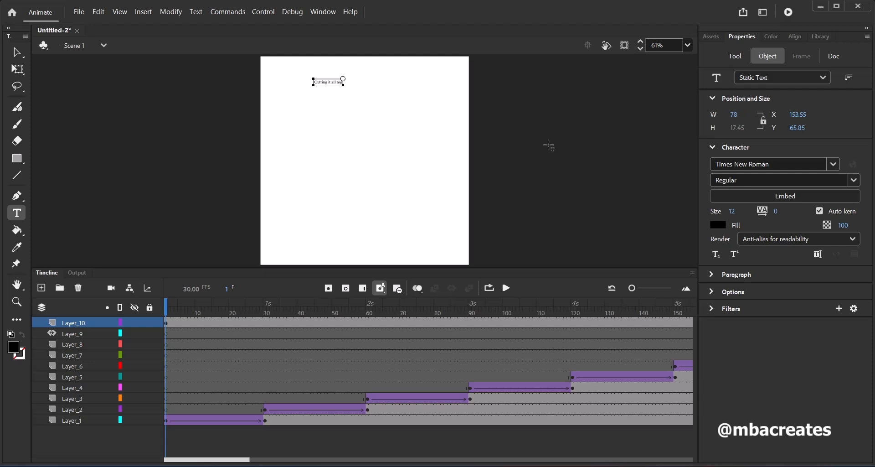
{"action": "type", "text": "ether"}
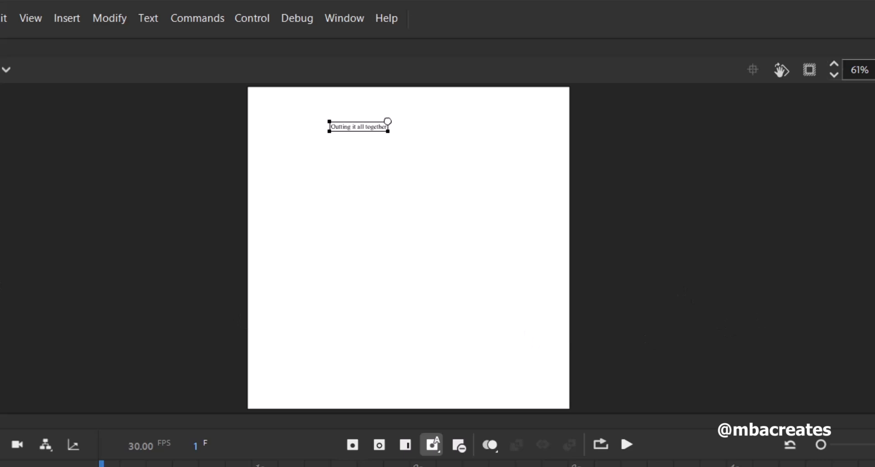
{"action": "key", "text": "Escape"}
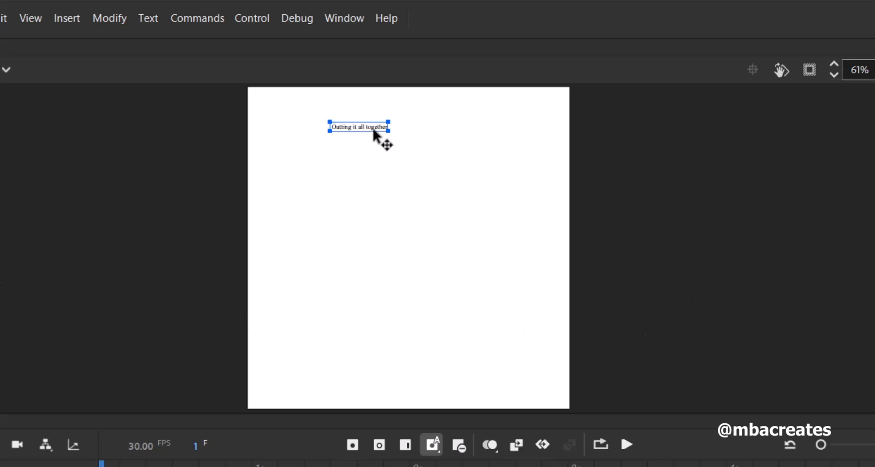
{"action": "left_click_drag", "start_coordinate": [373, 130], "coordinate": [412, 130]}
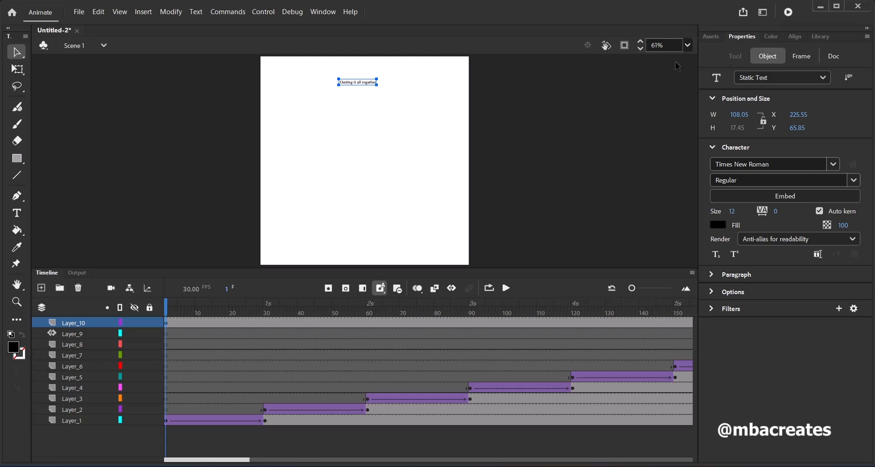
Correct the first letter of the text so it reads "Putting it all together"
{"action": "left_click", "coordinate": [689, 45]}
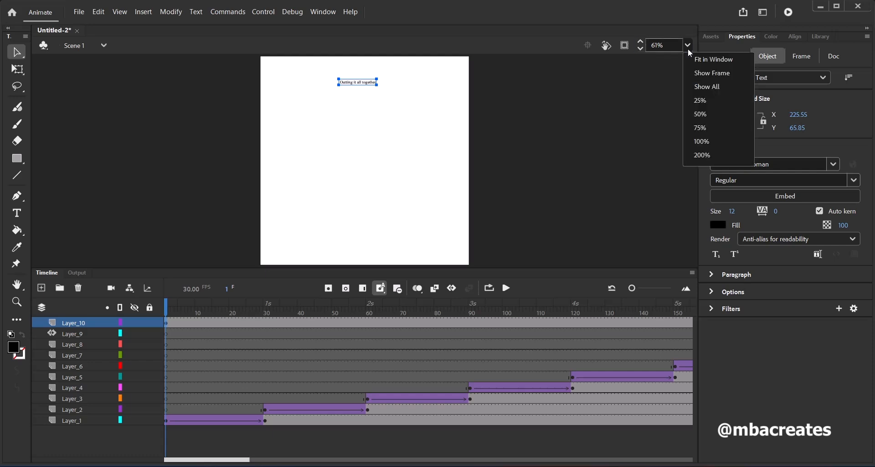
{"action": "left_click", "coordinate": [705, 144]}
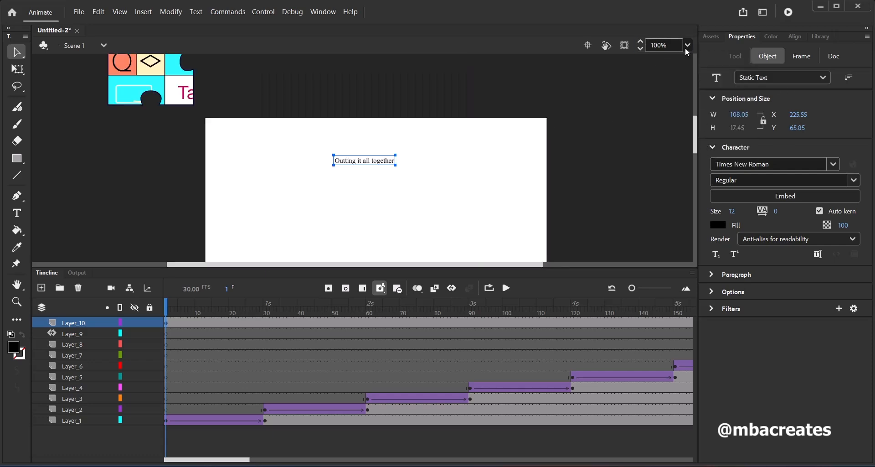
{"action": "left_click", "coordinate": [685, 48]}
{"action": "left_click", "coordinate": [696, 156]}
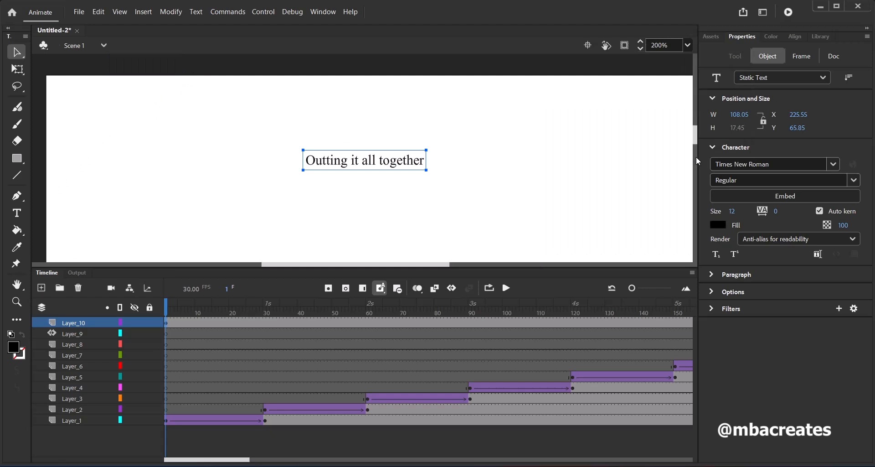
{"action": "left_click", "coordinate": [18, 69]}
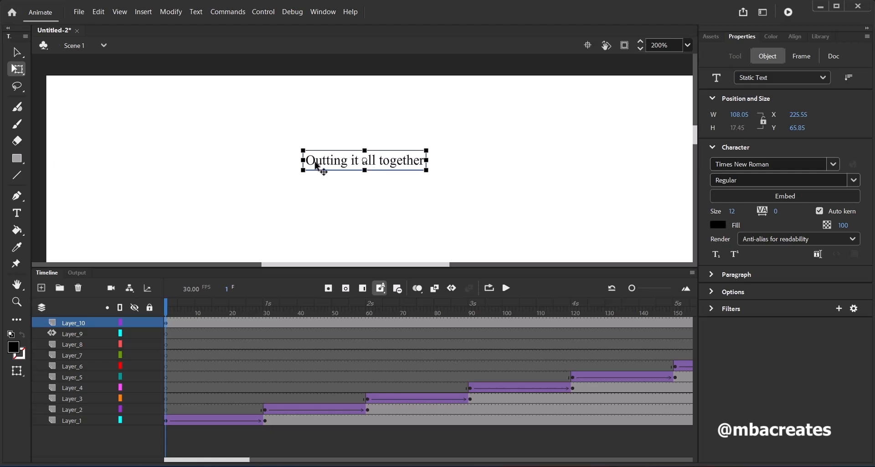
{"action": "left_click", "coordinate": [17, 213]}
{"action": "left_click", "coordinate": [314, 159]}
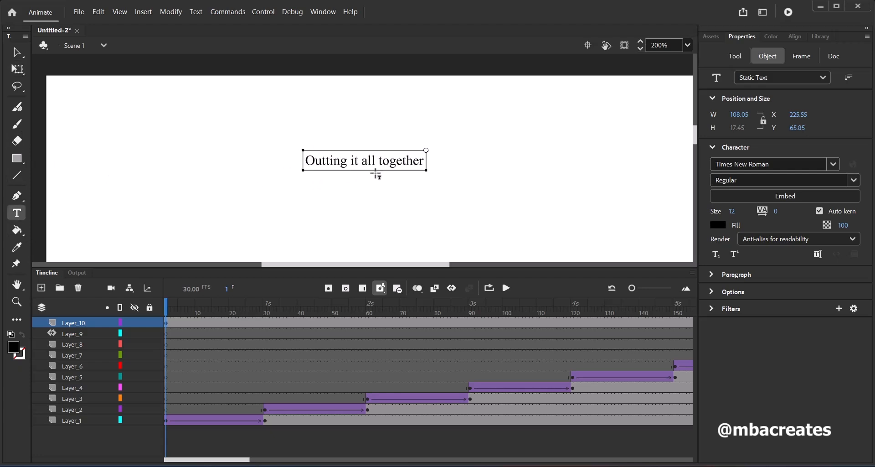
{"action": "key", "text": "BackSpace"}
{"action": "type", "text": "P"}
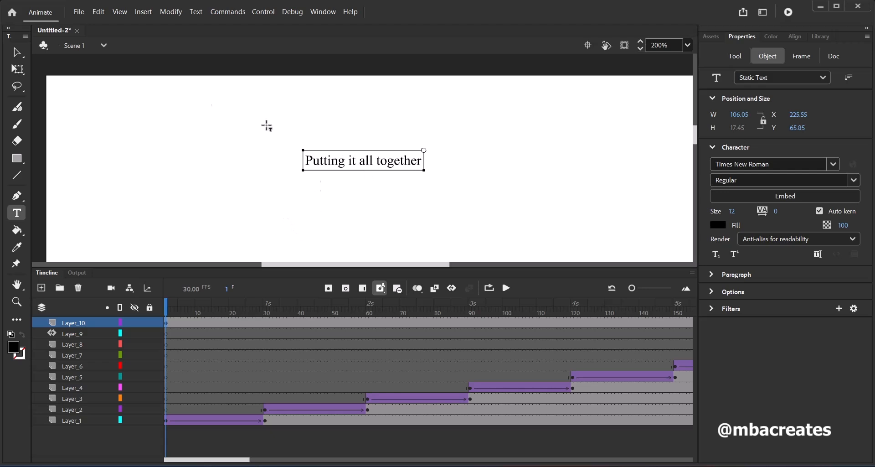
{"action": "left_click", "coordinate": [18, 53]}
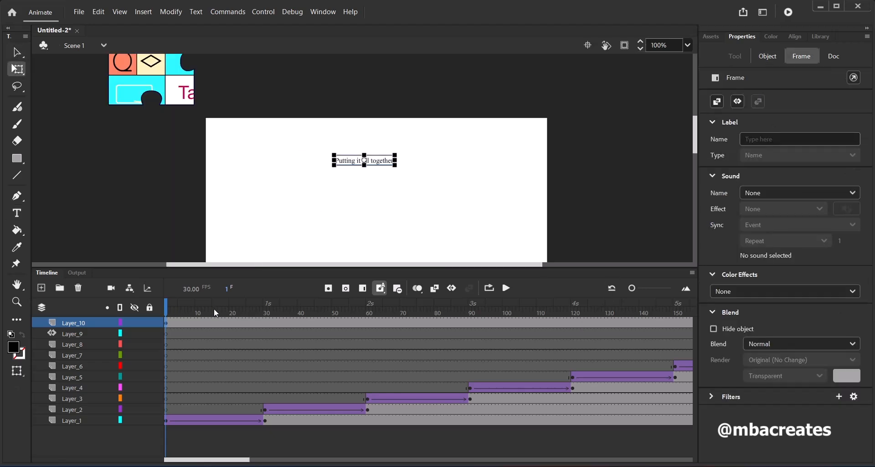
Create a motion tween for the text from frame 1 of Layer_10
{"action": "left_click_drag", "start_coordinate": [168, 314], "coordinate": [146, 319]}
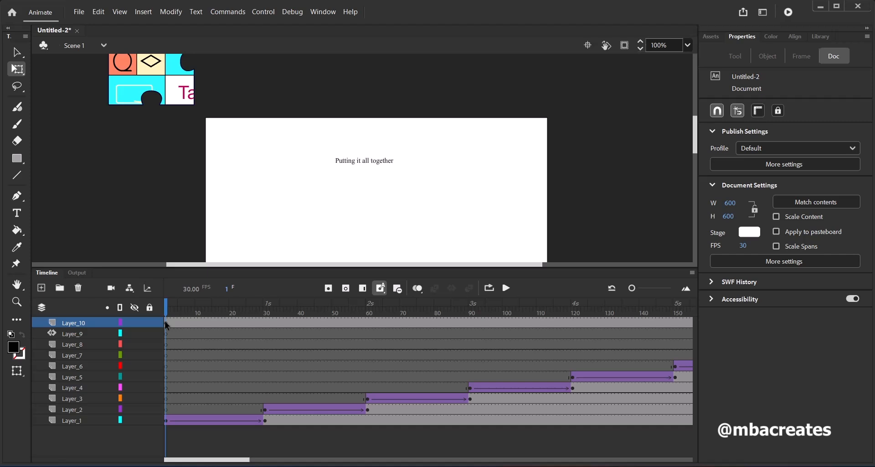
{"action": "left_click_drag", "start_coordinate": [165, 322], "coordinate": [167, 327]}
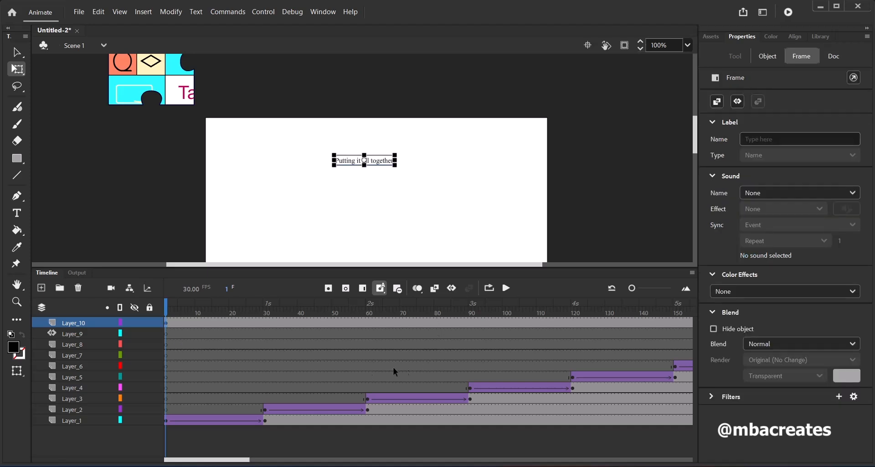
{"action": "left_click", "coordinate": [145, 13]}
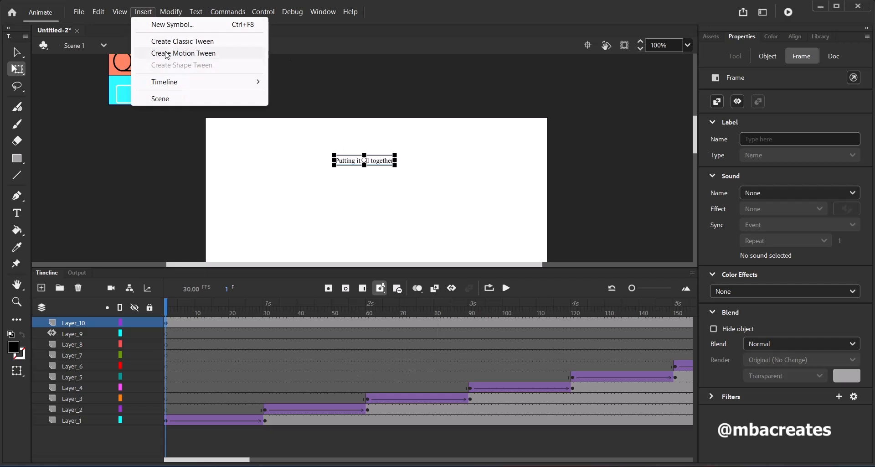
{"action": "left_click", "coordinate": [167, 54]}
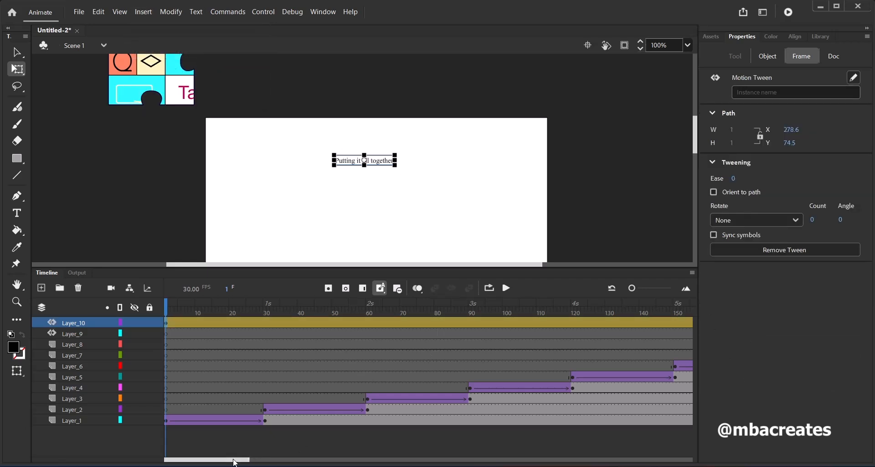
Scale the text up about its centre to about 470 px wide at frame 271 of the Layer_10 motion tween
{"action": "left_click_drag", "start_coordinate": [234, 461], "coordinate": [326, 462]}
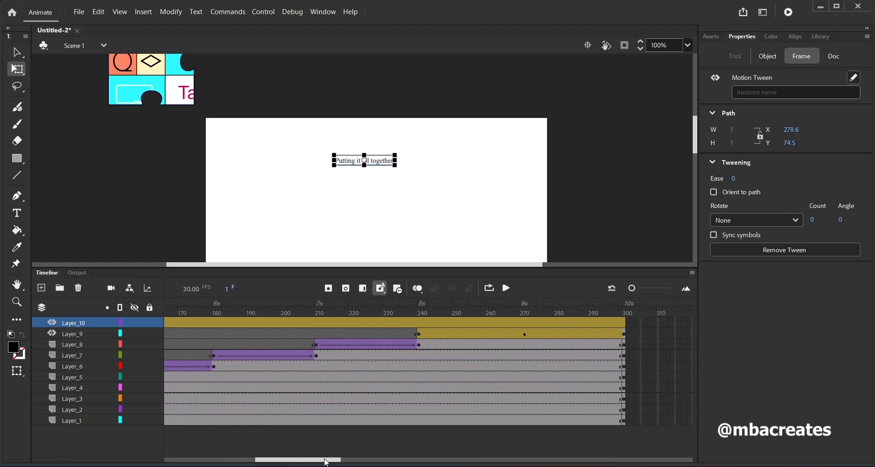
{"action": "left_click", "coordinate": [522, 323]}
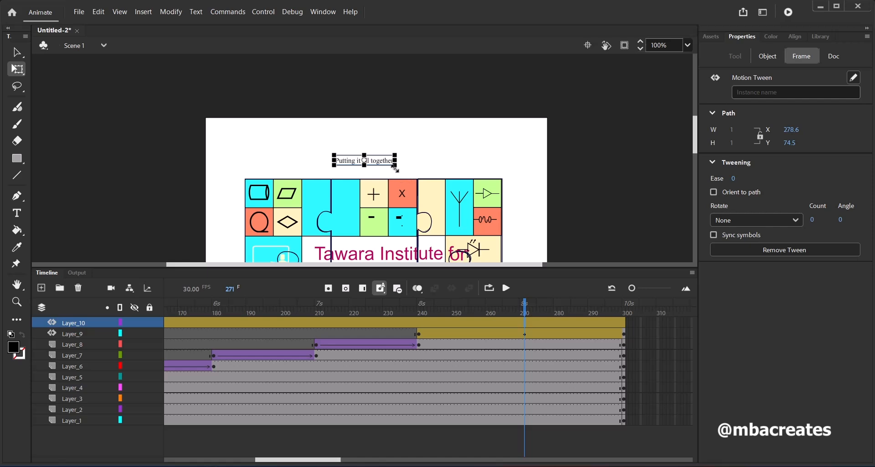
{"action": "left_click_drag", "start_coordinate": [395, 168], "coordinate": [497, 200]}
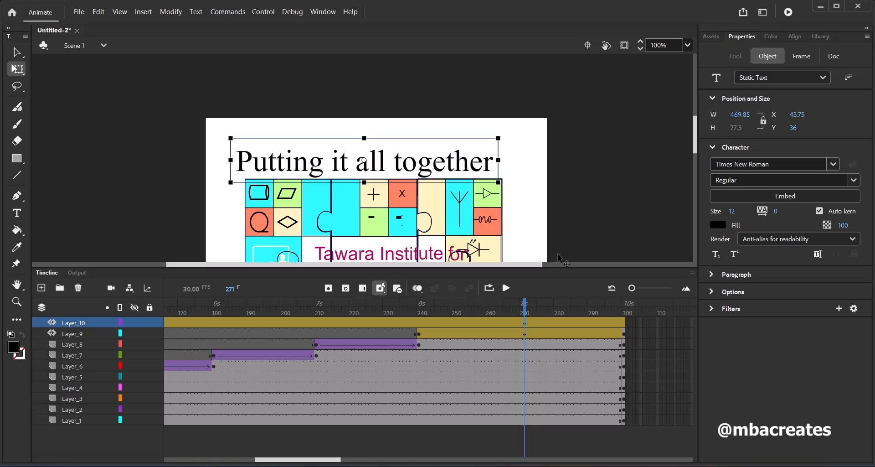
Nudge the enlarged text to the right to X 60.75, centring it over the logo
{"action": "key", "text": "Right"}
{"action": "key", "text": "Right"}
{"action": "key", "text": "Right"}
{"action": "key", "text": "Right"}
{"action": "key", "text": "Right"}
{"action": "key", "text": "Right"}
{"action": "key", "text": "Right"}
{"action": "key", "text": "Right"}
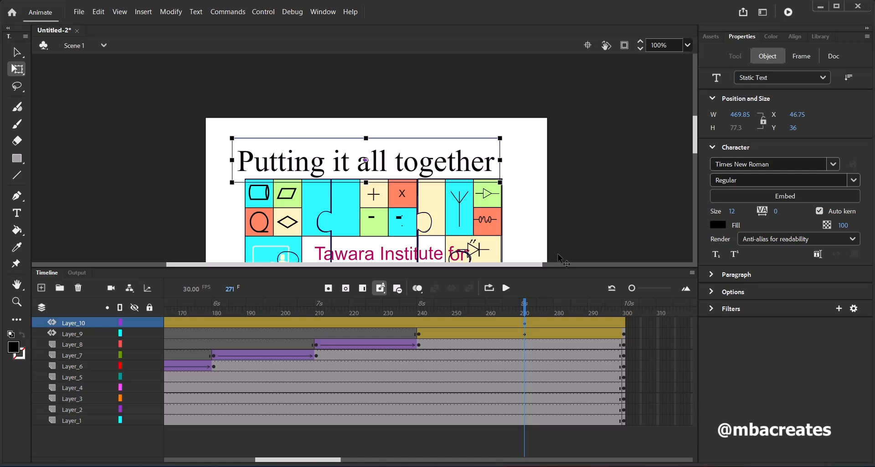
{"action": "key", "text": "Right"}
{"action": "key", "text": "Right"}
{"action": "key", "text": "Right"}
{"action": "key", "text": "Right"}
{"action": "key", "text": "Right"}
{"action": "key", "text": "Right"}
{"action": "key", "text": "Right"}
{"action": "key", "text": "Right"}
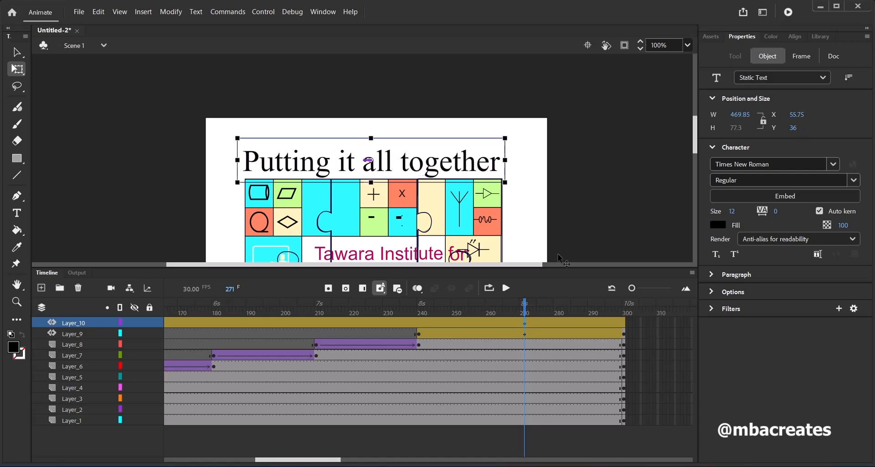
{"action": "key", "text": "Right"}
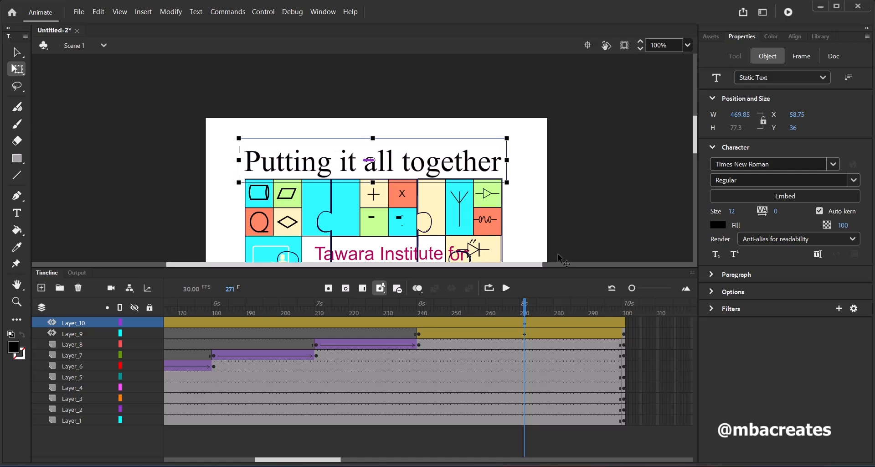
{"action": "key", "text": "Right"}
{"action": "key", "text": "Right"}
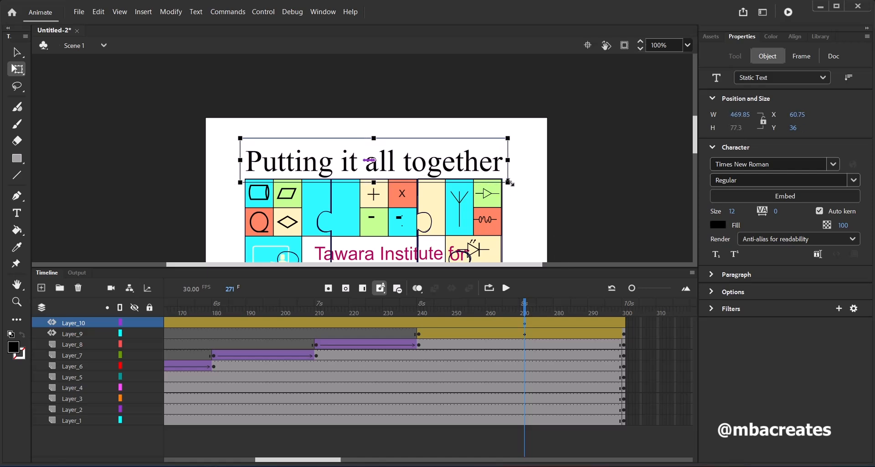
Scale the text down slightly about its centre to about 456 px wide so it fits the logo's width
{"action": "left_click_drag", "start_coordinate": [510, 182], "coordinate": [512, 183]}
{"action": "left_click", "coordinate": [688, 45]}
{"action": "left_click", "coordinate": [710, 154]}
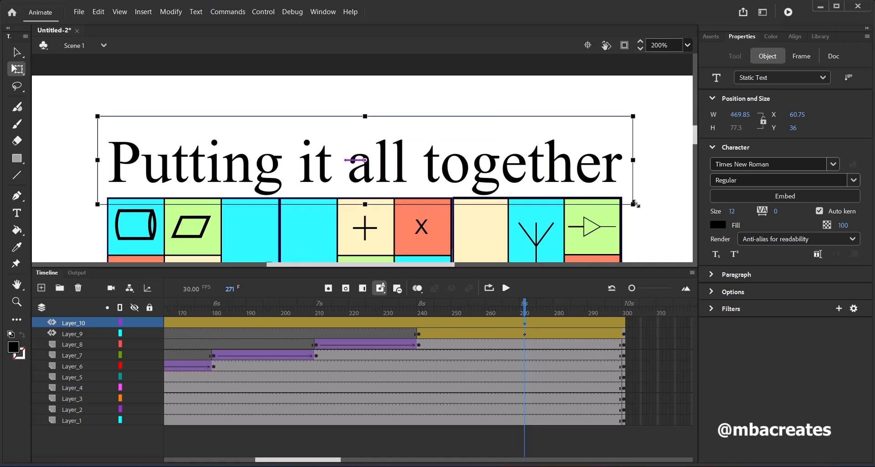
{"action": "left_click_drag", "start_coordinate": [636, 203], "coordinate": [628, 204]}
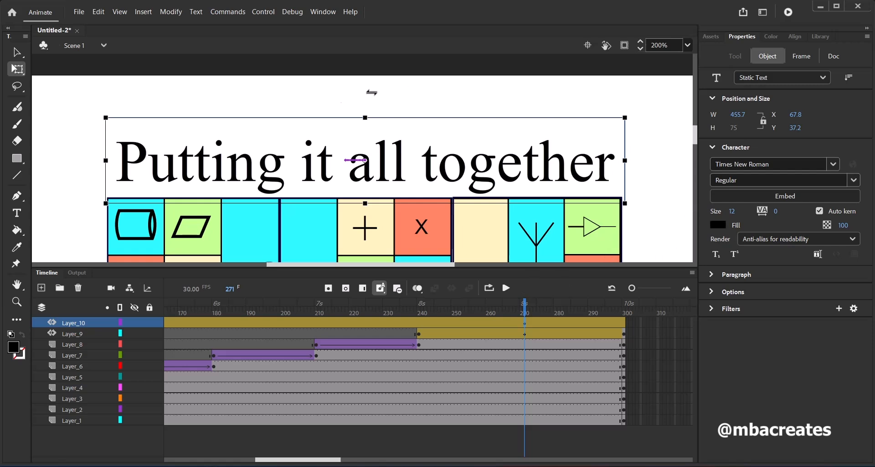
Test the movie to preview the jigsaw and growing text animation, and close the preview window
{"action": "left_click", "coordinate": [263, 12]}
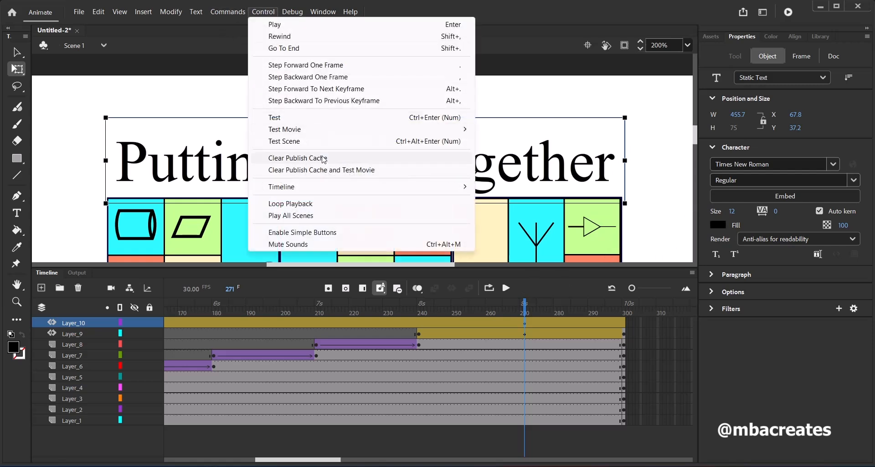
{"action": "left_click", "coordinate": [325, 117]}
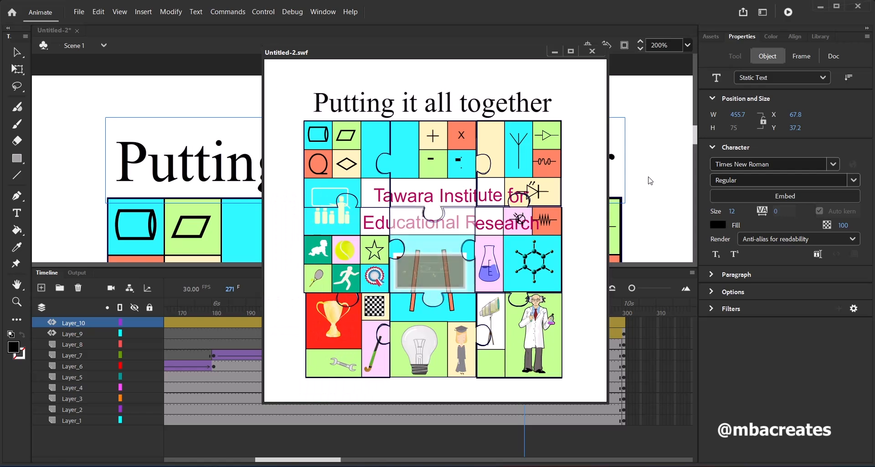
{"action": "key", "text": "ctrl+w"}
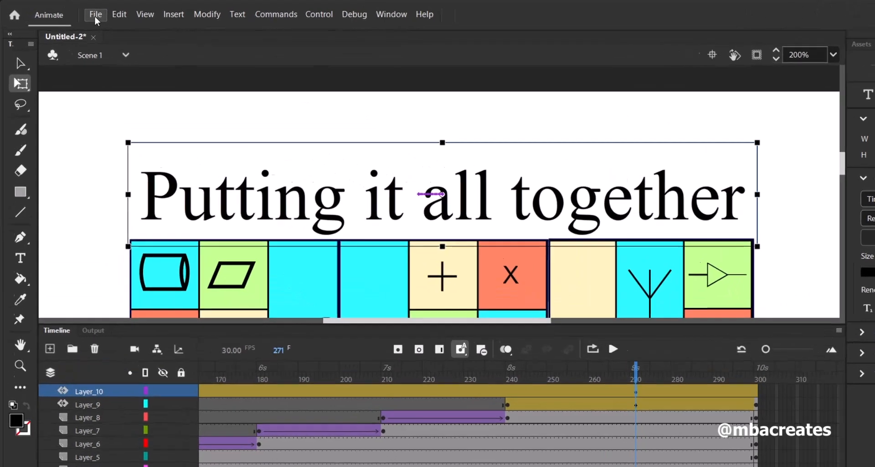
Start exporting the animation as an animated GIF at 600 × 600 px with 256 colors and looping forever
{"action": "left_click", "coordinate": [79, 11]}
{"action": "mouse_move", "coordinate": [181, 308]}
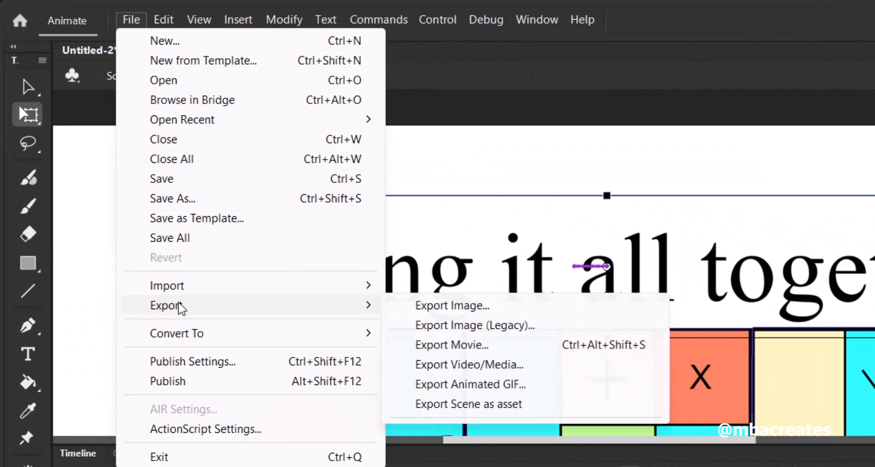
{"action": "left_click", "coordinate": [503, 393]}
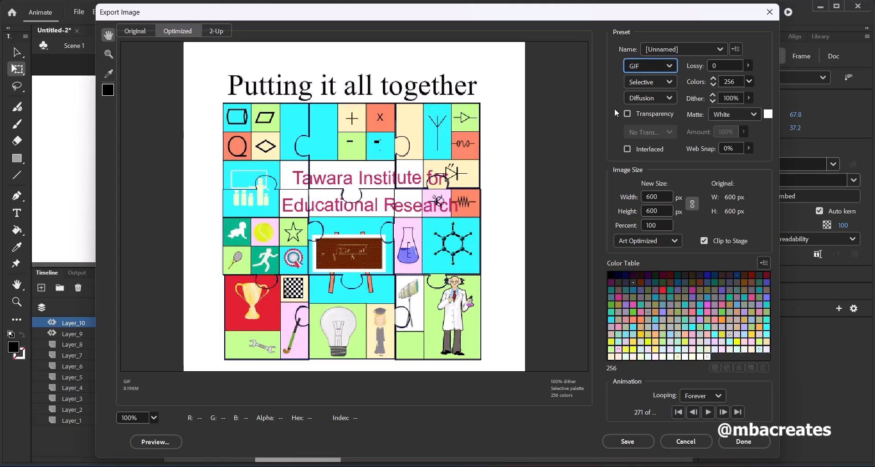
{"action": "left_click", "coordinate": [629, 440]}
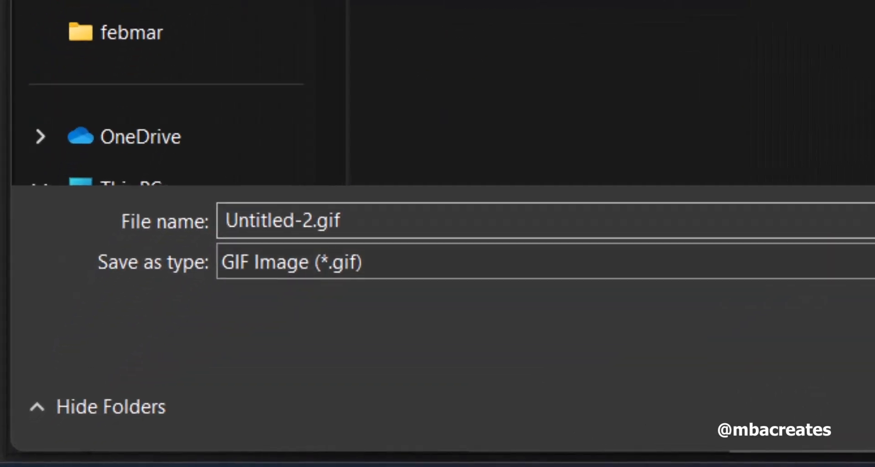
Name the GIF file TierLogoAnimation_z999_9999 and save it in the feb_mar folder
{"action": "type", "text": "Tier"}
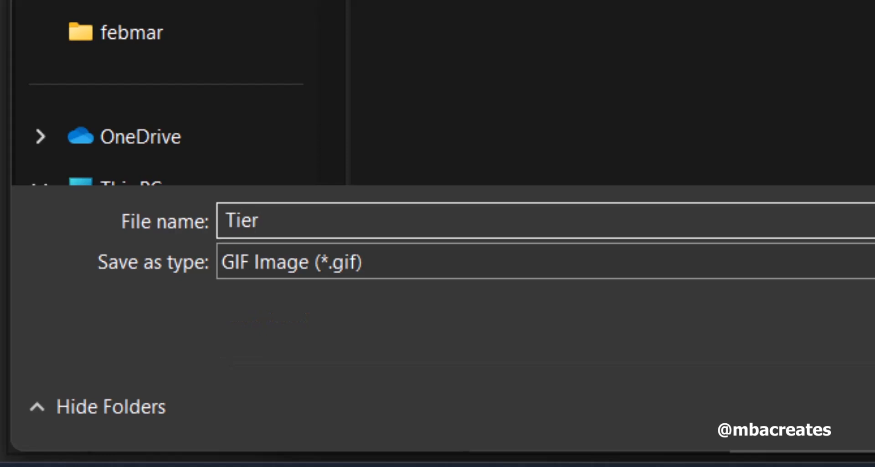
{"action": "type", "text": "LogoAnimat"}
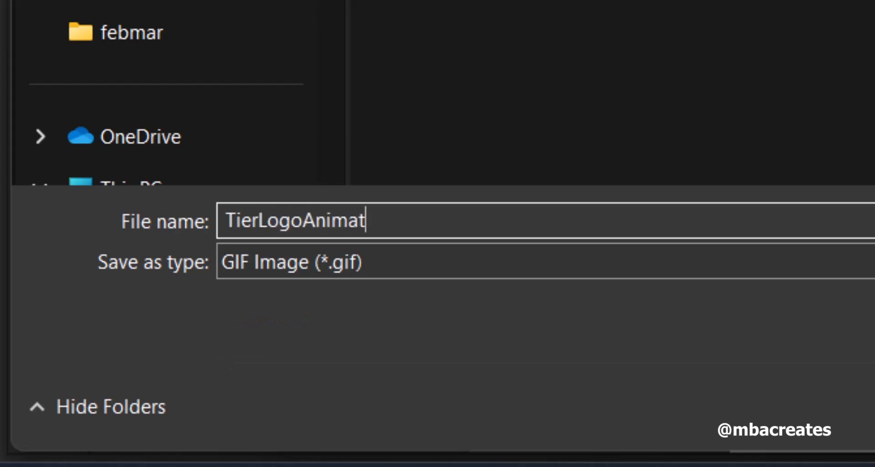
{"action": "type", "text": "ion_zz"}
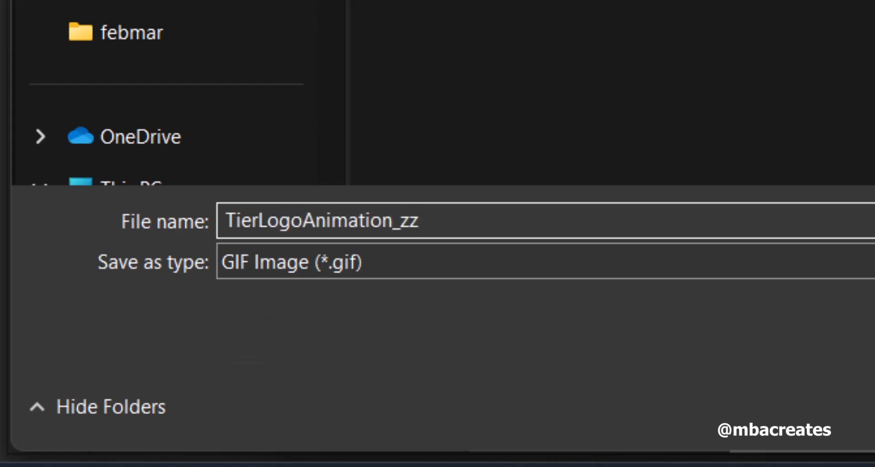
{"action": "type", "text": "999_9999"}
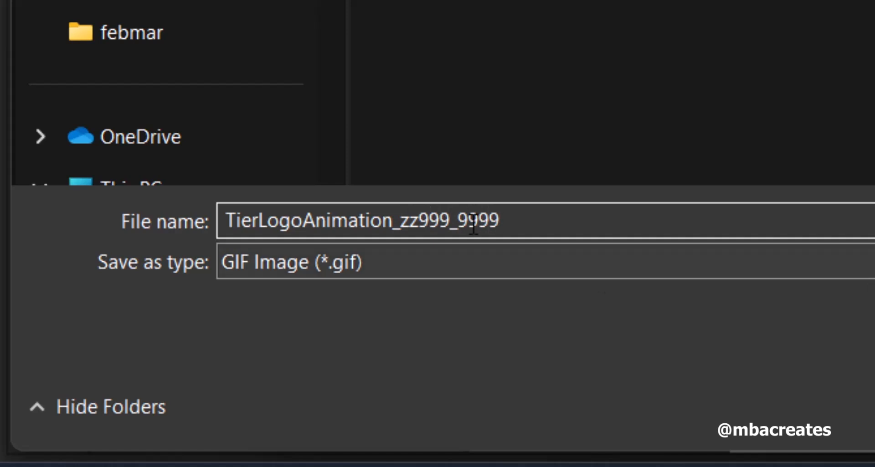
{"action": "key", "text": "Left"}
{"action": "key", "text": "Left"}
{"action": "key", "text": "Left"}
{"action": "key", "text": "Left"}
{"action": "key", "text": "Left"}
{"action": "key", "text": "Left"}
{"action": "key", "text": "Left"}
{"action": "key", "text": "Left"}
{"action": "key", "text": "Left"}
{"action": "key", "text": "BackSpace"}
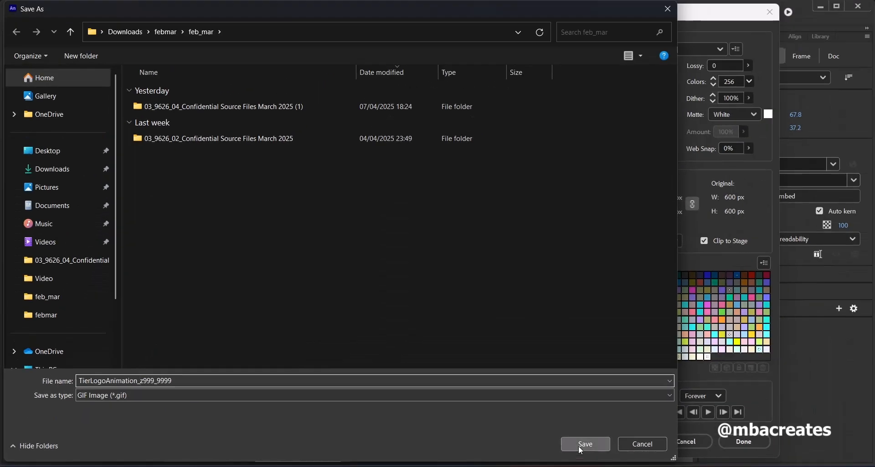
{"action": "left_click", "coordinate": [584, 444]}
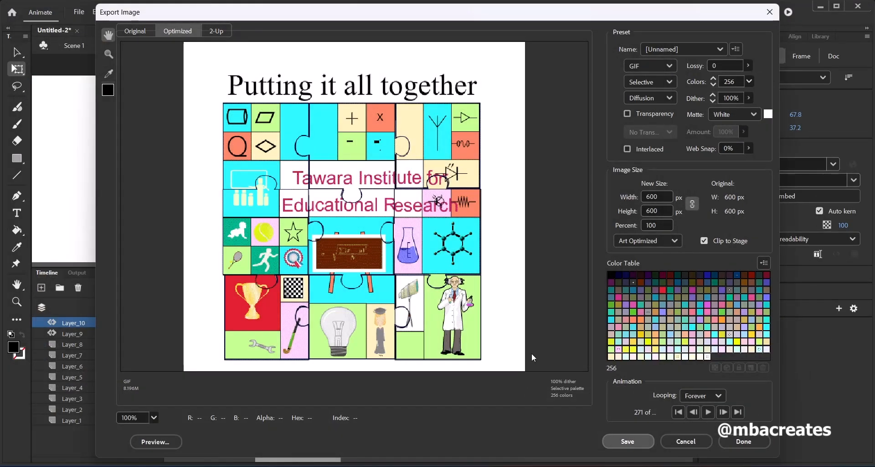